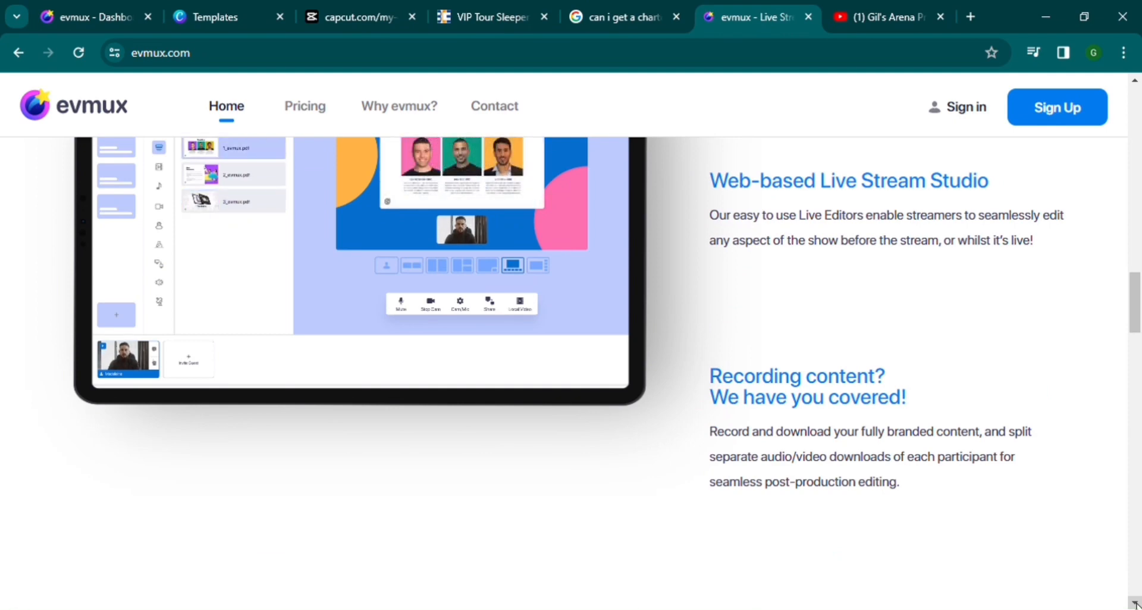
scroll(1136, 604, "down", 5)
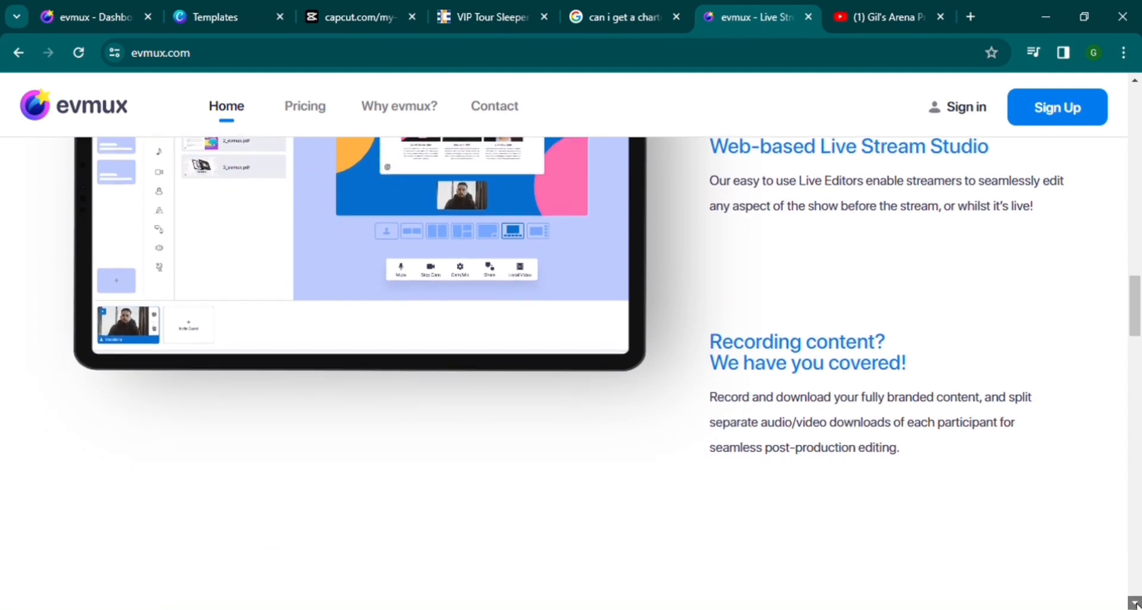
scroll(1136, 604, "down", 4)
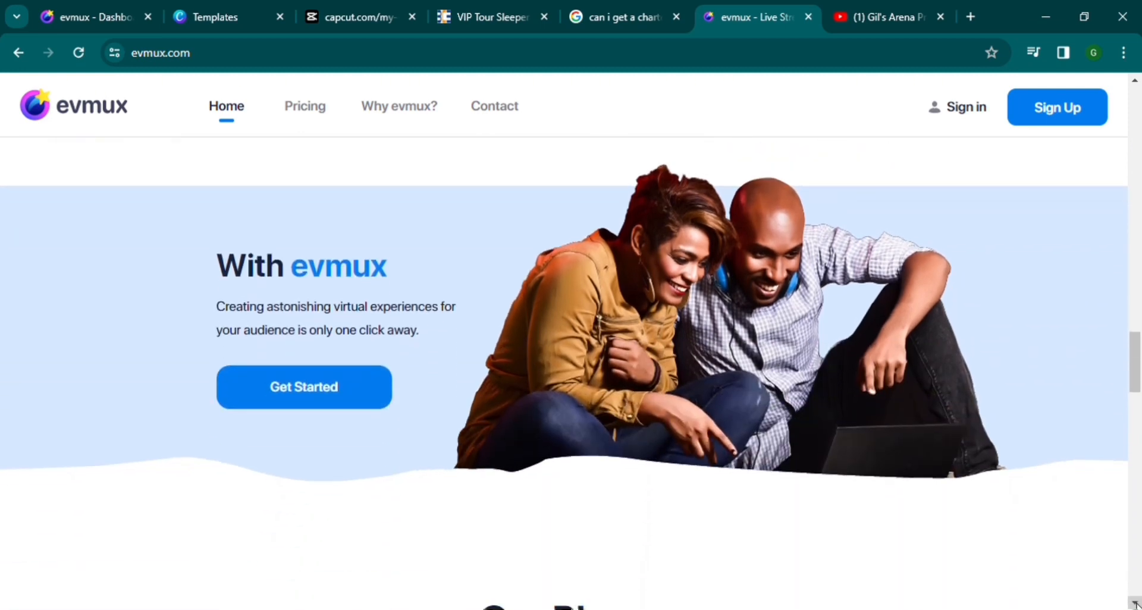
scroll(1136, 605, "down", 6)
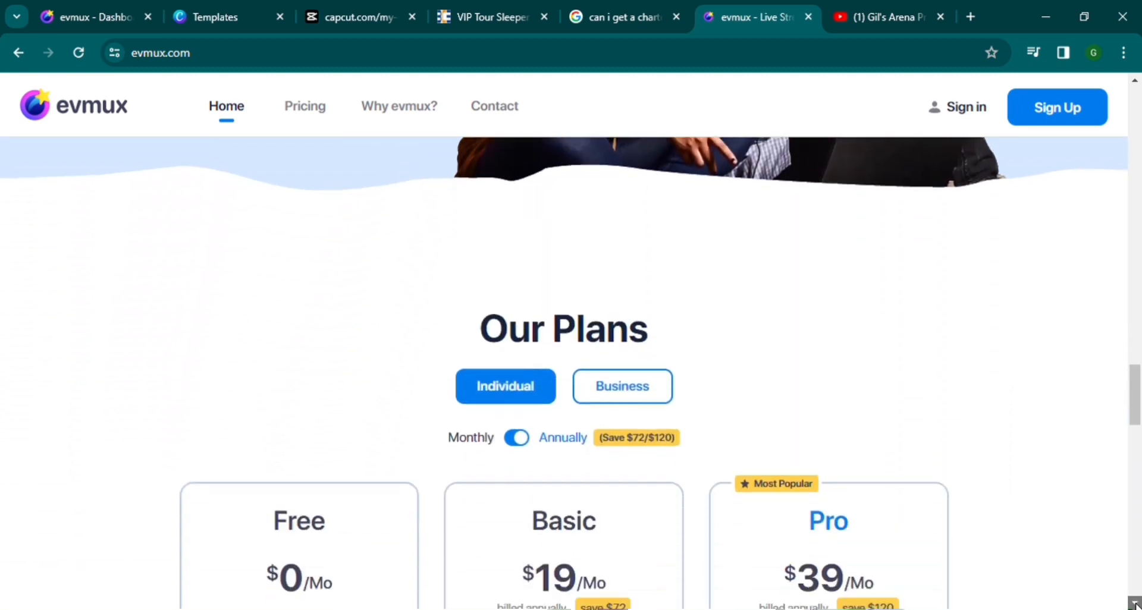
scroll(1136, 604, "down", 1)
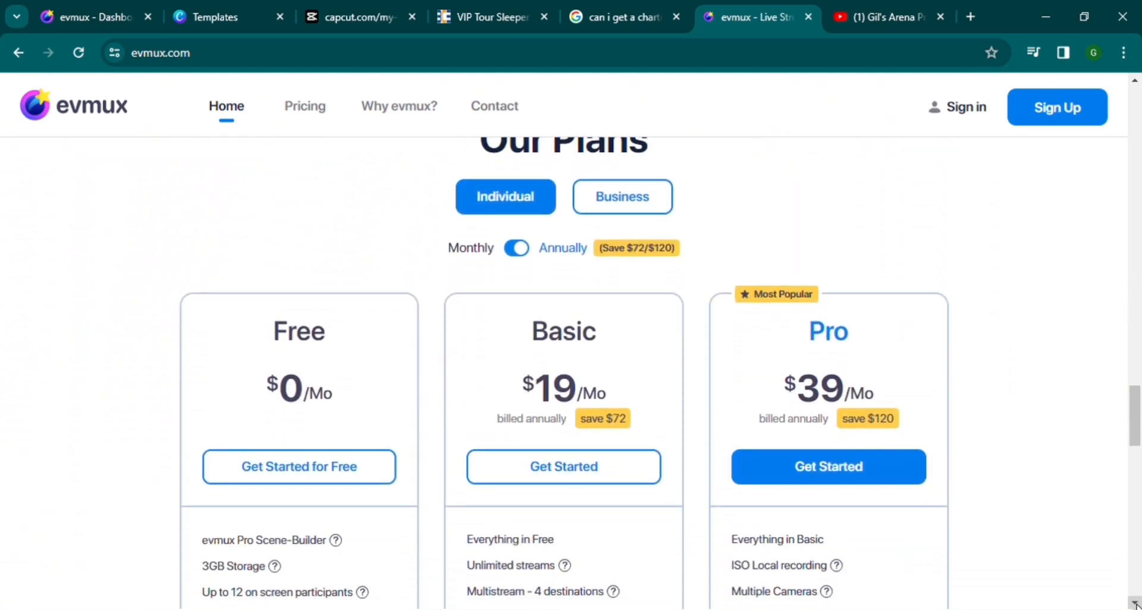
scroll(1136, 605, "down", 2)
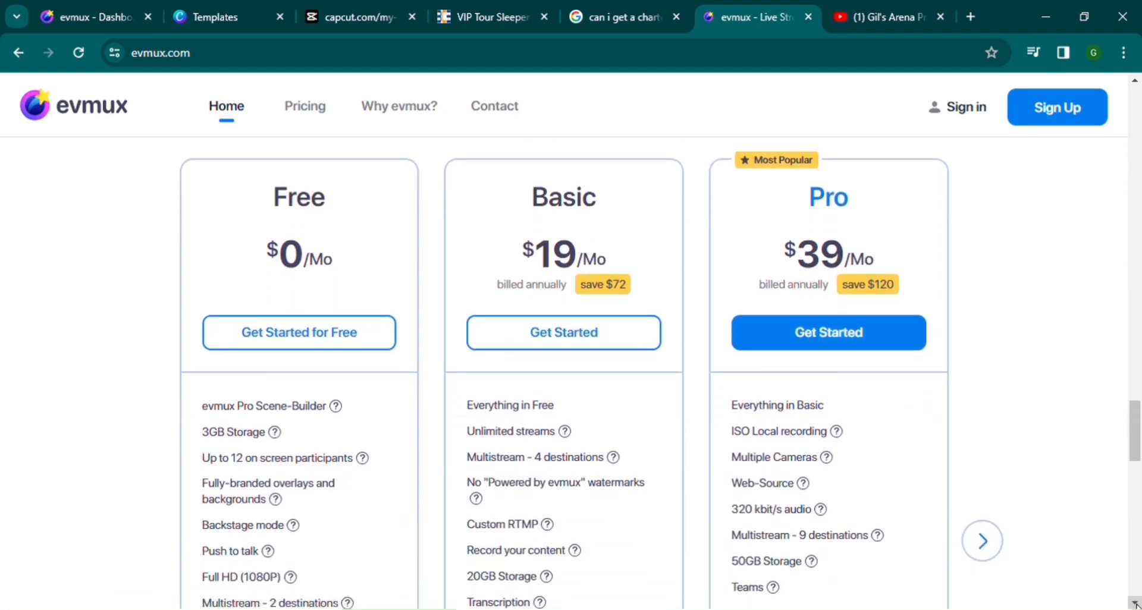
scroll(1136, 604, "down", 1)
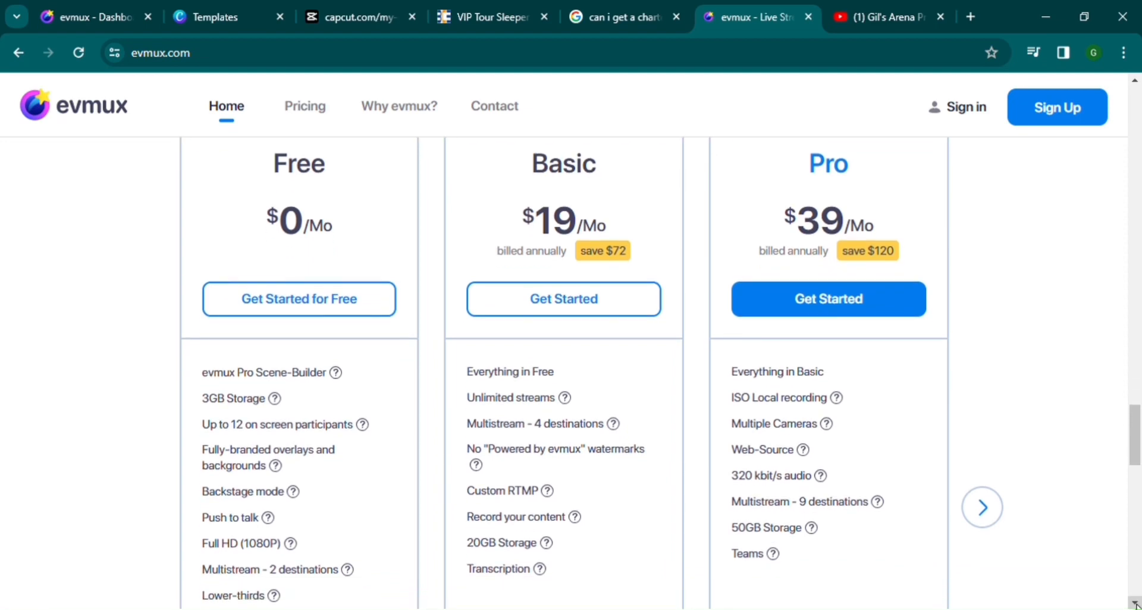
scroll(1136, 604, "down", 1)
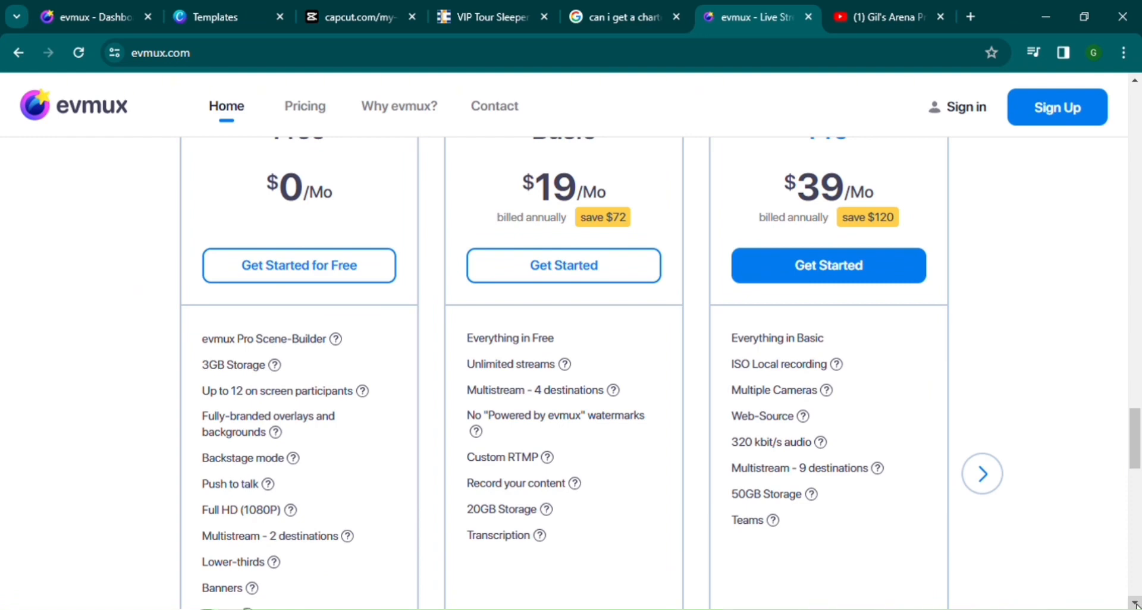
scroll(1136, 604, "down", 5)
scroll(1136, 604, "down", 4)
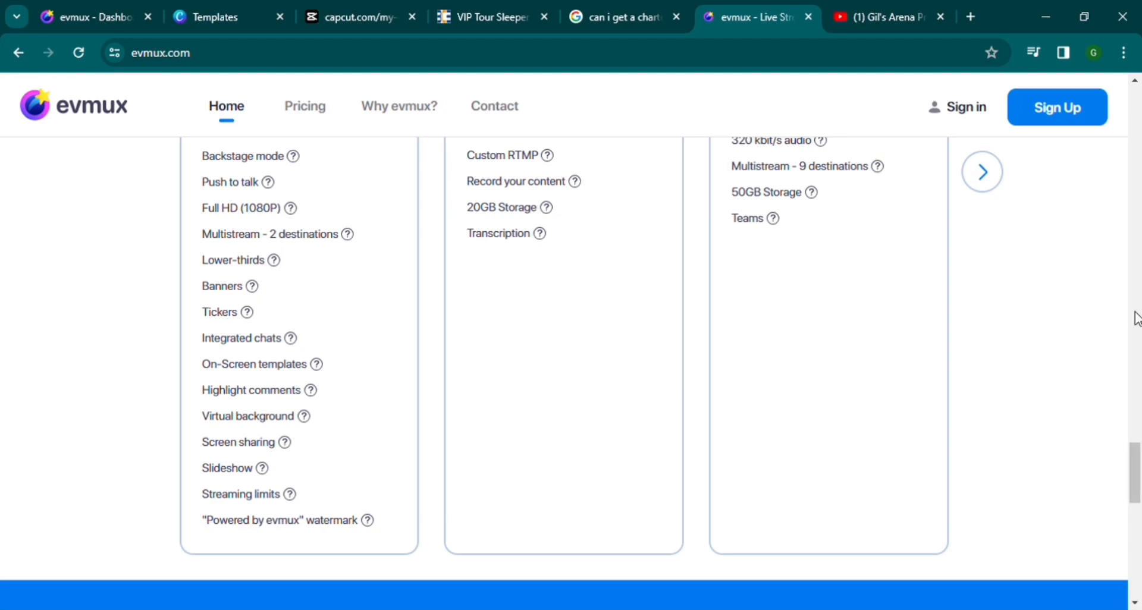
left_click(1136, 81)
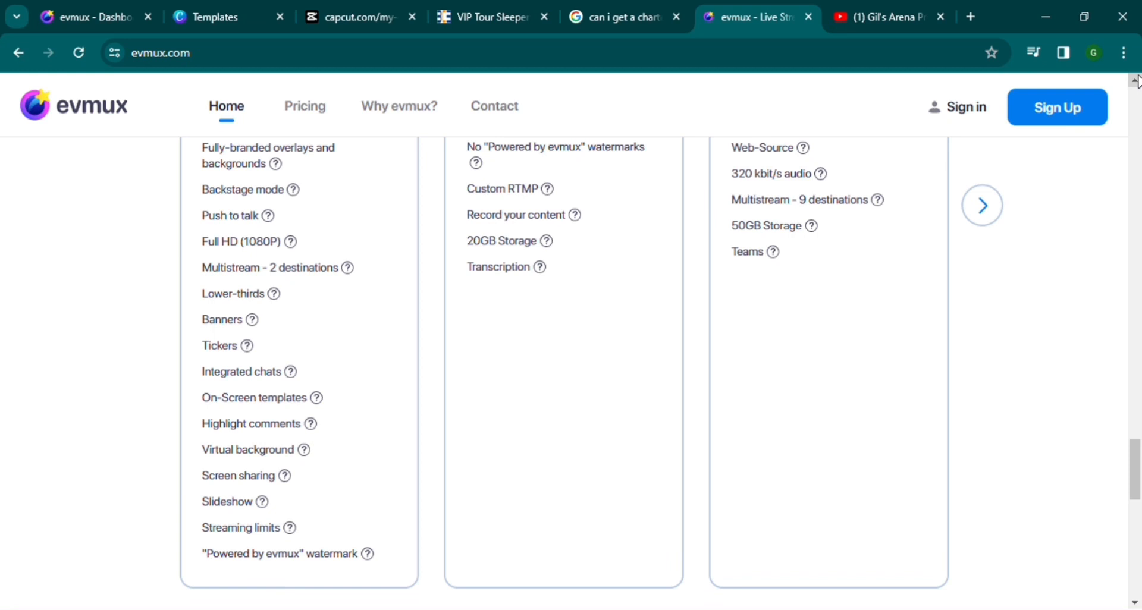
left_click(1136, 81)
left_click(1136, 80)
left_click(1136, 81)
left_click(1135, 81)
left_click(1136, 81)
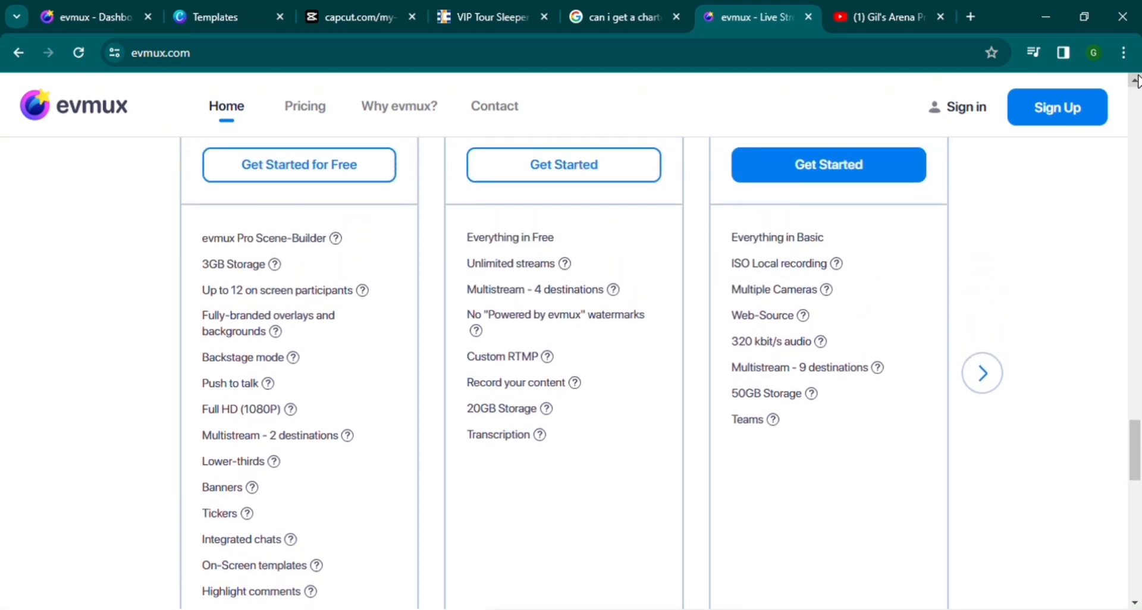
left_click(1136, 81)
left_click(1136, 81)
left_click(1136, 81)
left_click(1136, 81)
left_click(1136, 81)
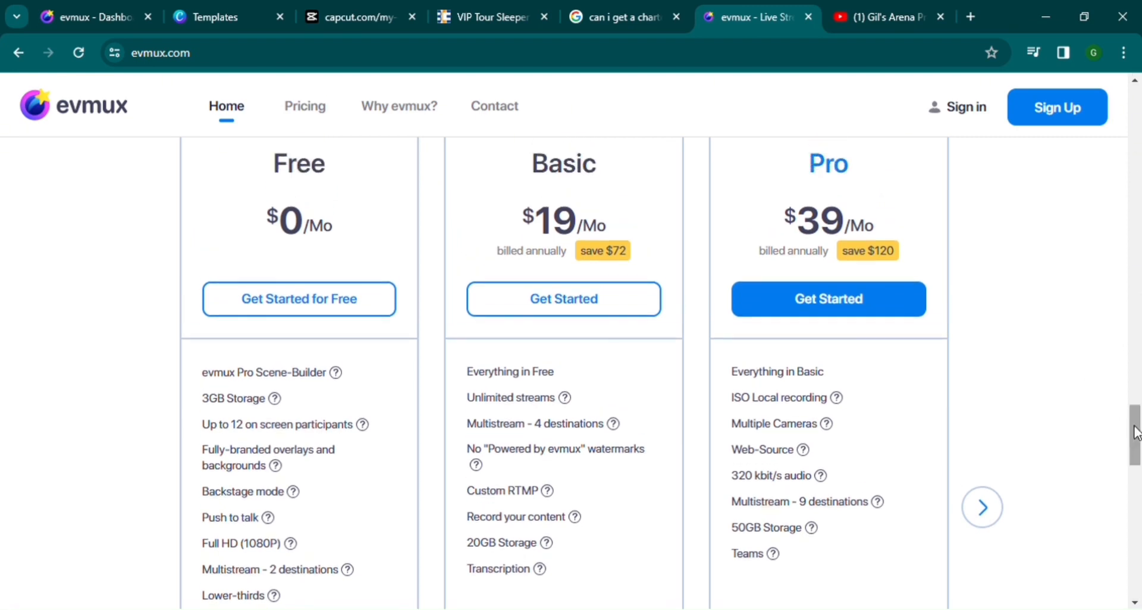
left_click_drag(1135, 435, 1141, 108)
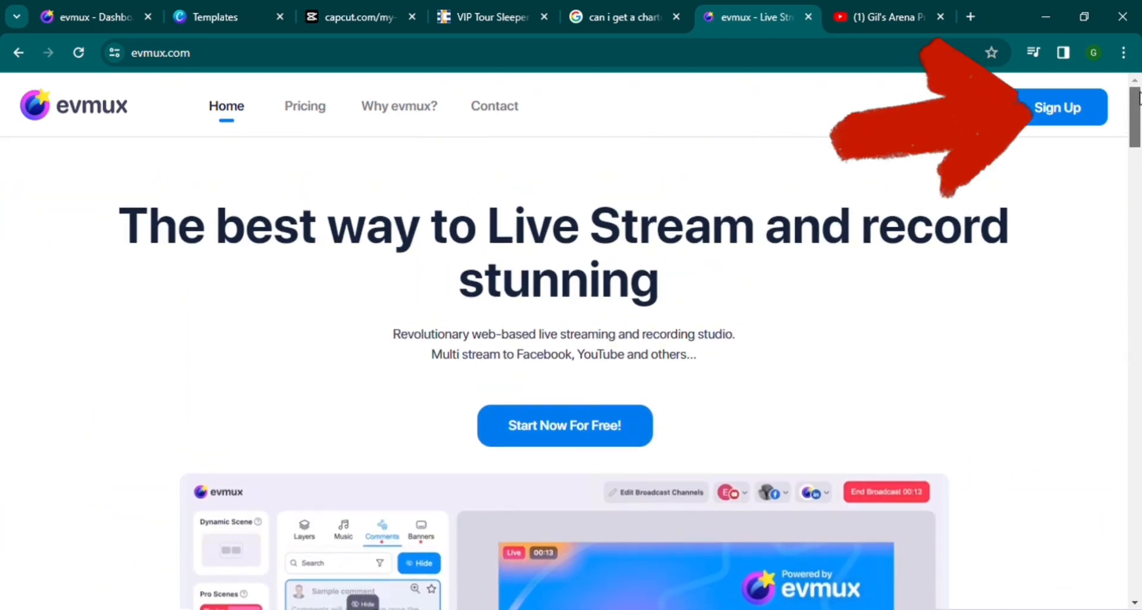
Step: Go to evmux sign-up and switch from the login form to the registration form
left_click(1045, 124)
left_click(751, 227)
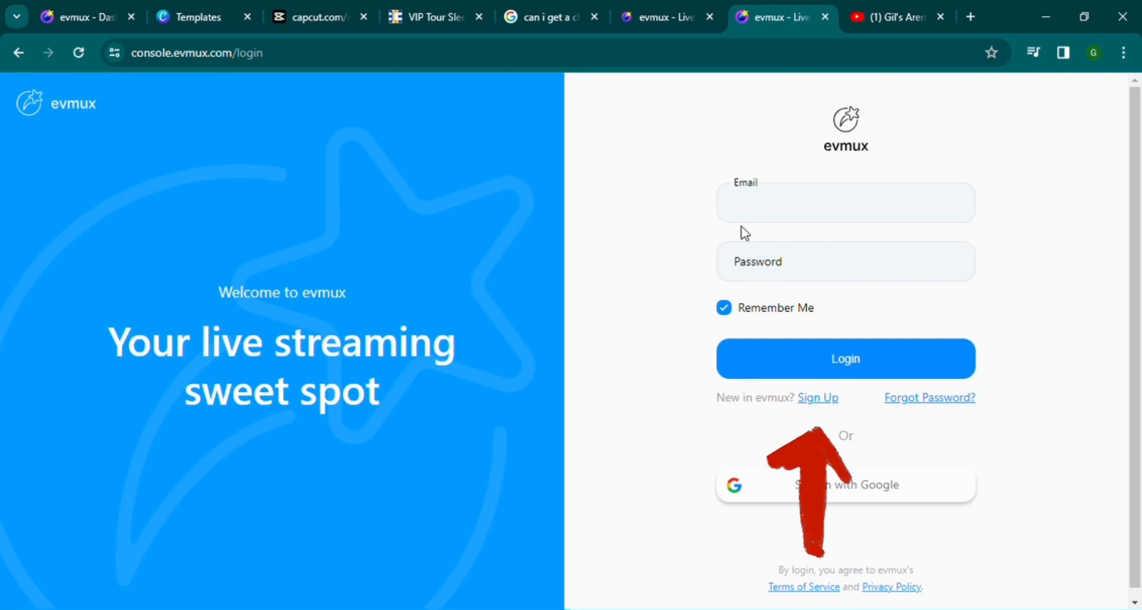
left_click(824, 402)
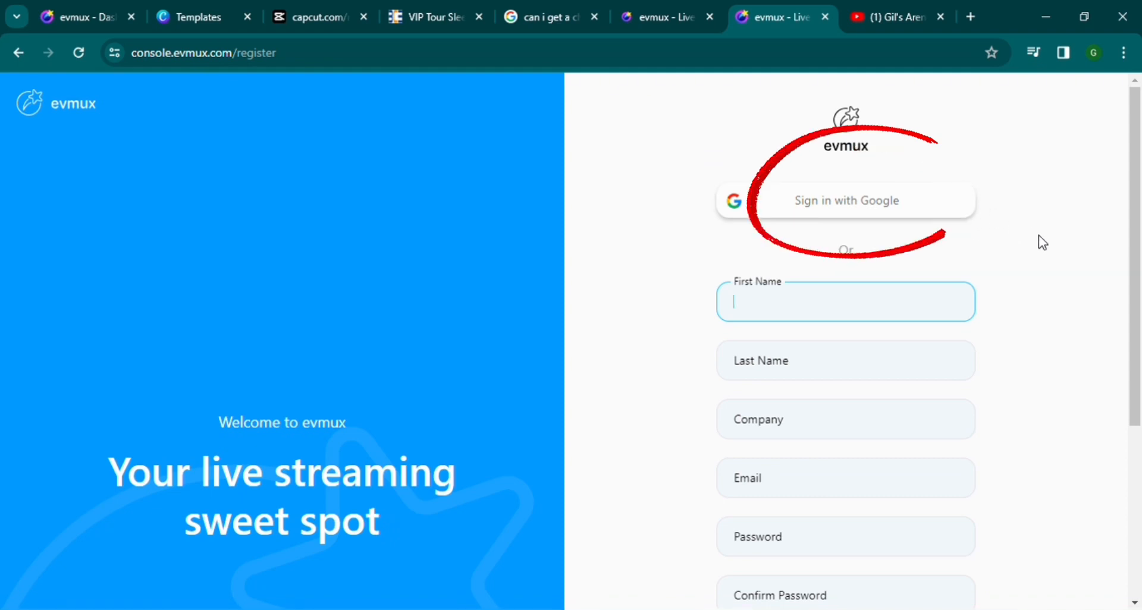
Step: Fill in name, company, e-mail and password, tick reCAPTCHA, and submit the registration
scroll(1038, 235, "down", 1)
scroll(1038, 236, "down", 1)
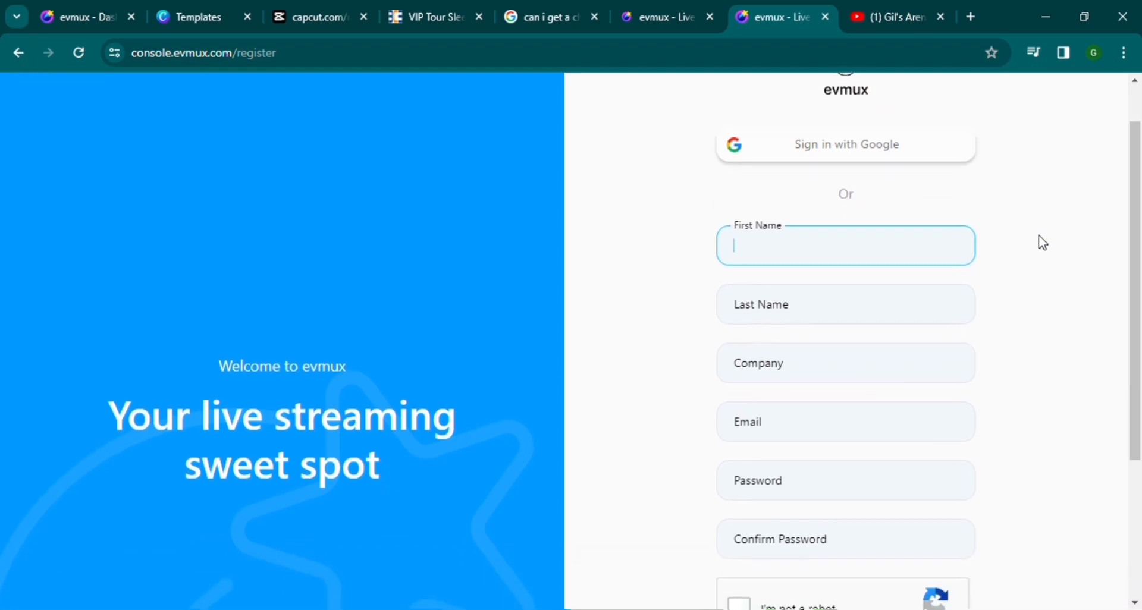
scroll(1038, 235, "down", 3)
scroll(1038, 235, "down", 1)
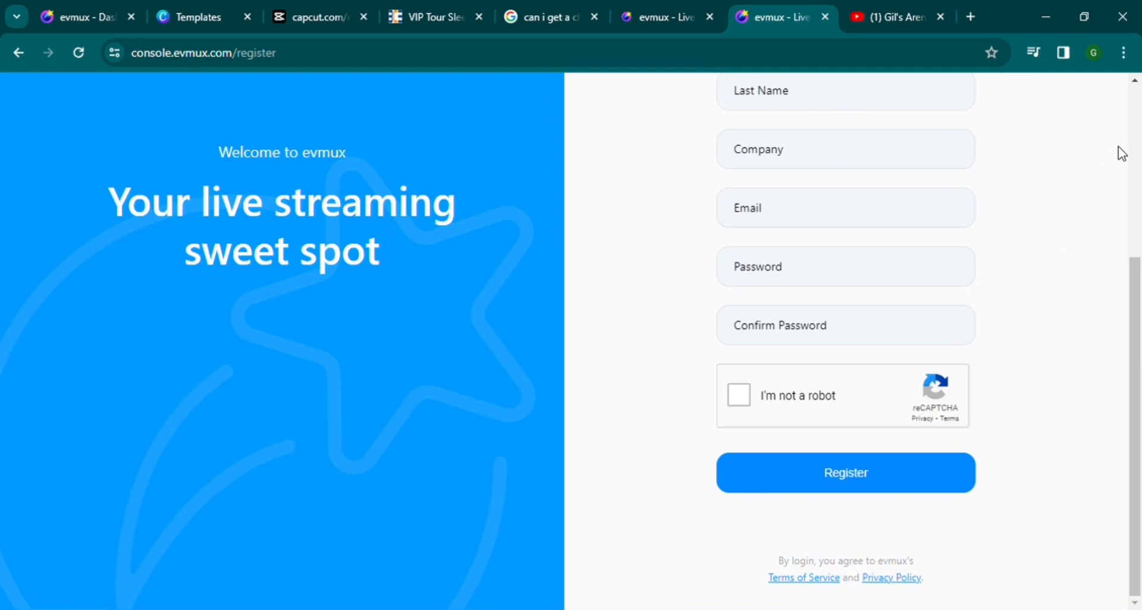
scroll(1135, 88, "up", 5)
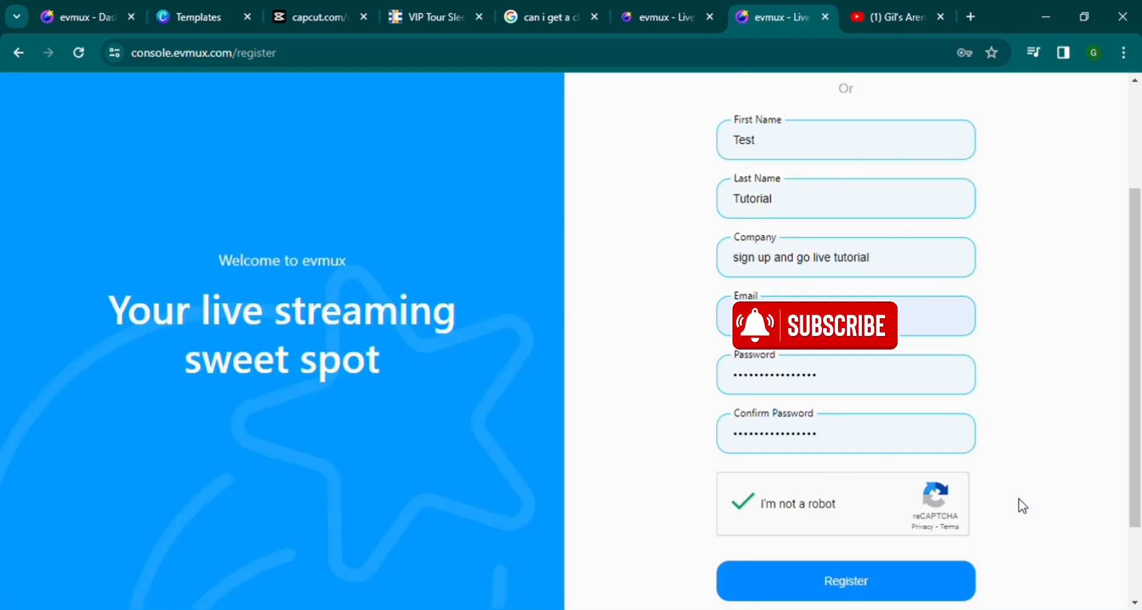
left_click(850, 581)
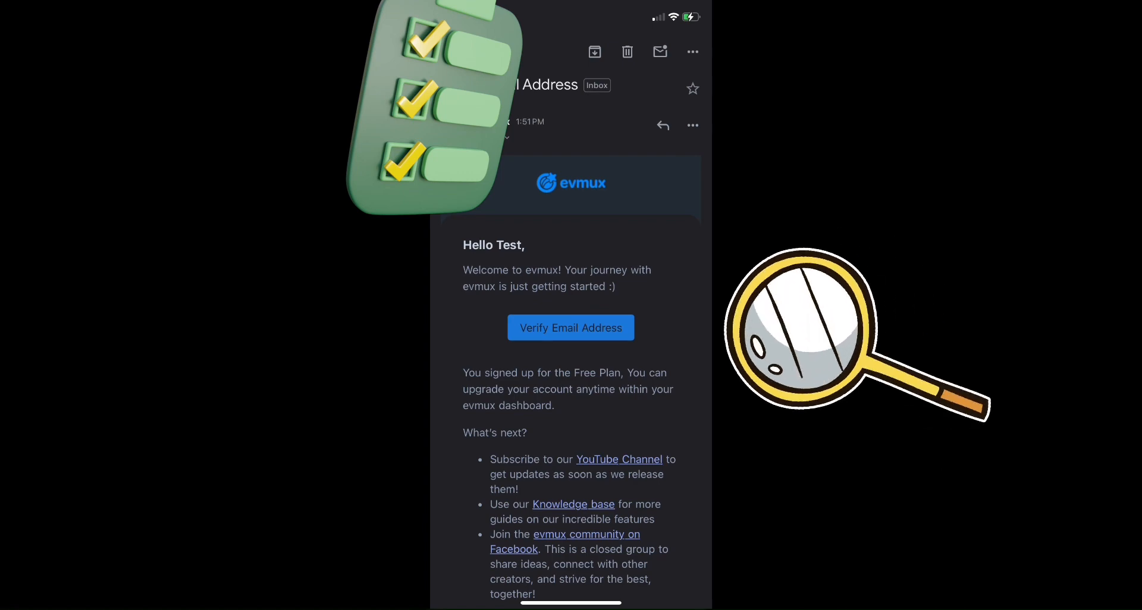
Step: Scroll through the evmux welcome e-mail to reach the Verify Email Address link
scroll(571, 357, "down", 2)
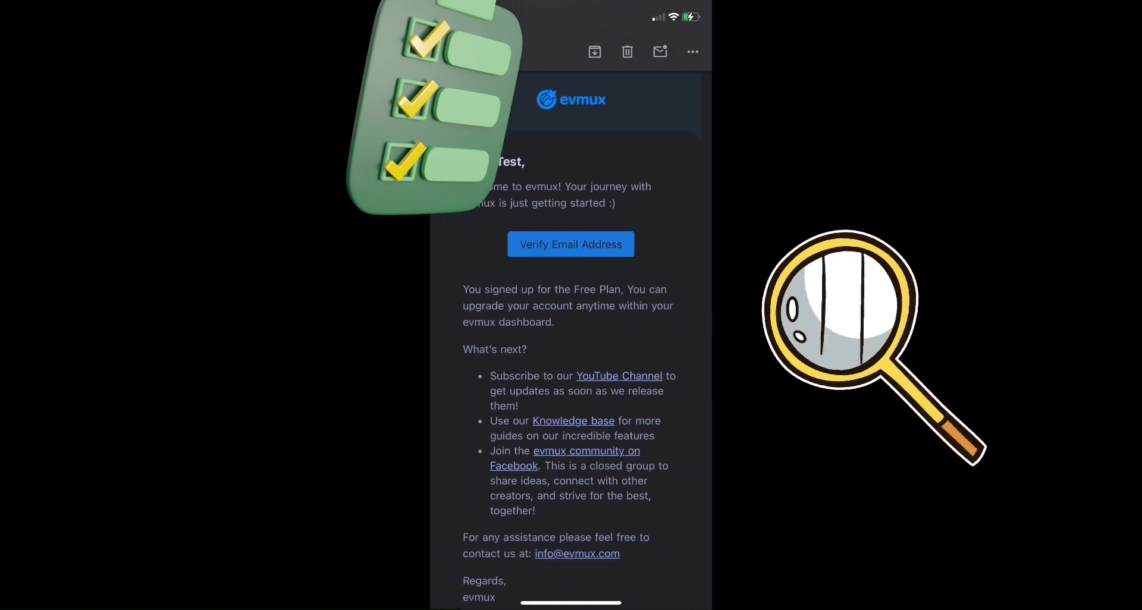
scroll(571, 357, "down", 4)
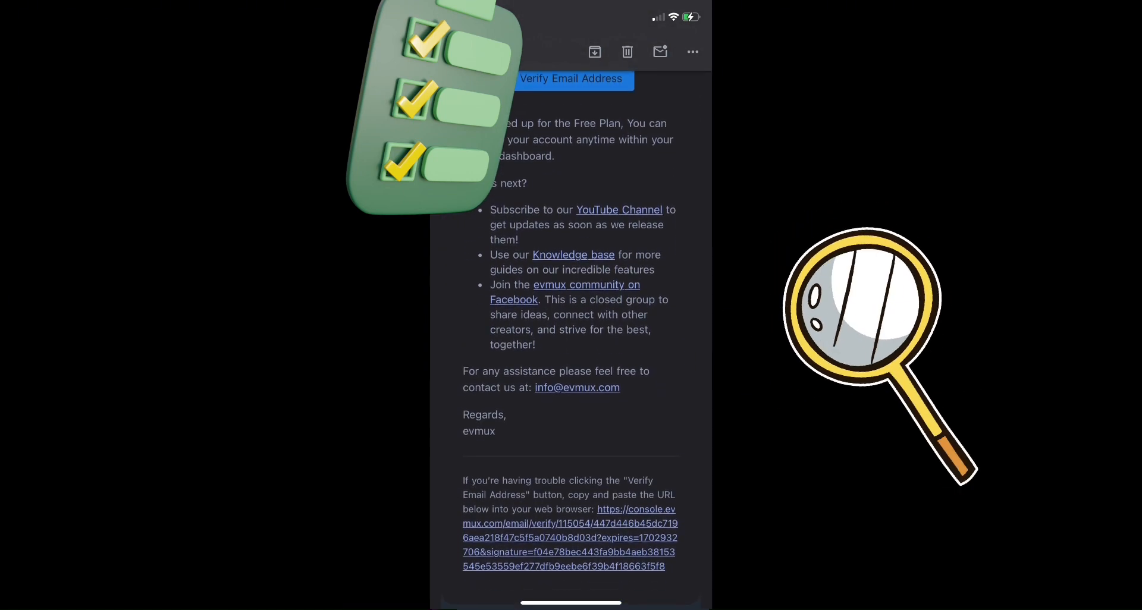
scroll(571, 357, "up", 4)
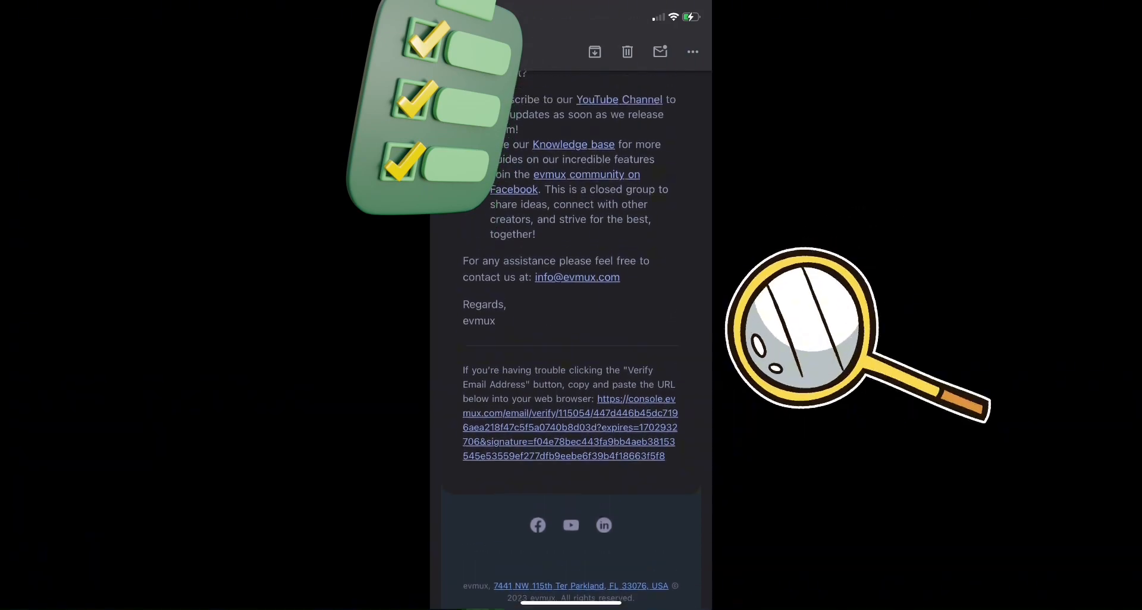
scroll(571, 357, "up", 2)
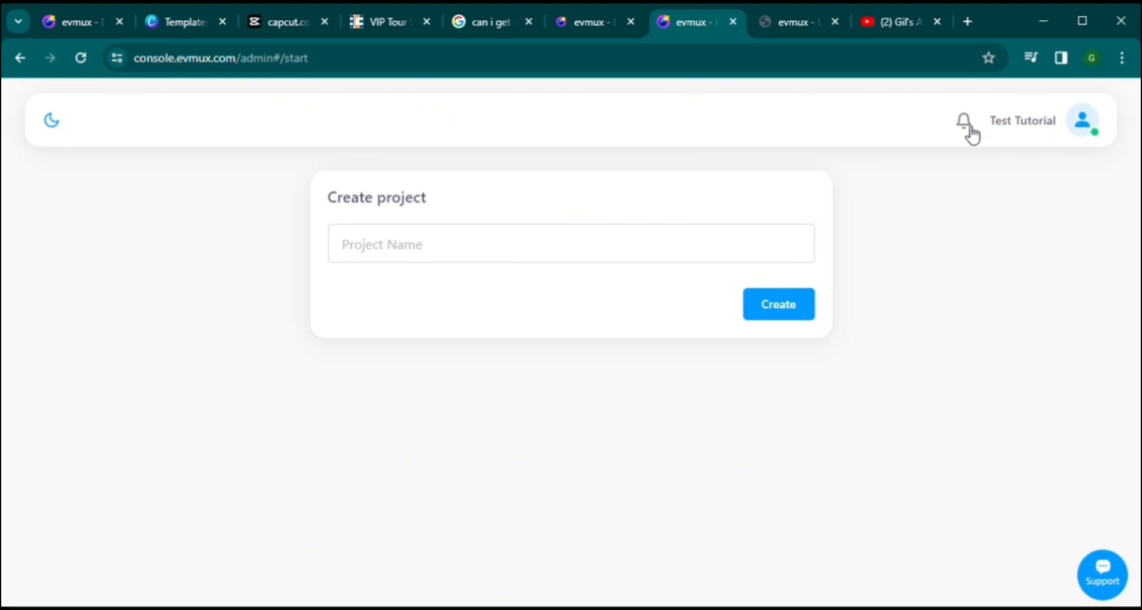
Step: Name the new project 'How to go live' and create it
left_click(629, 257)
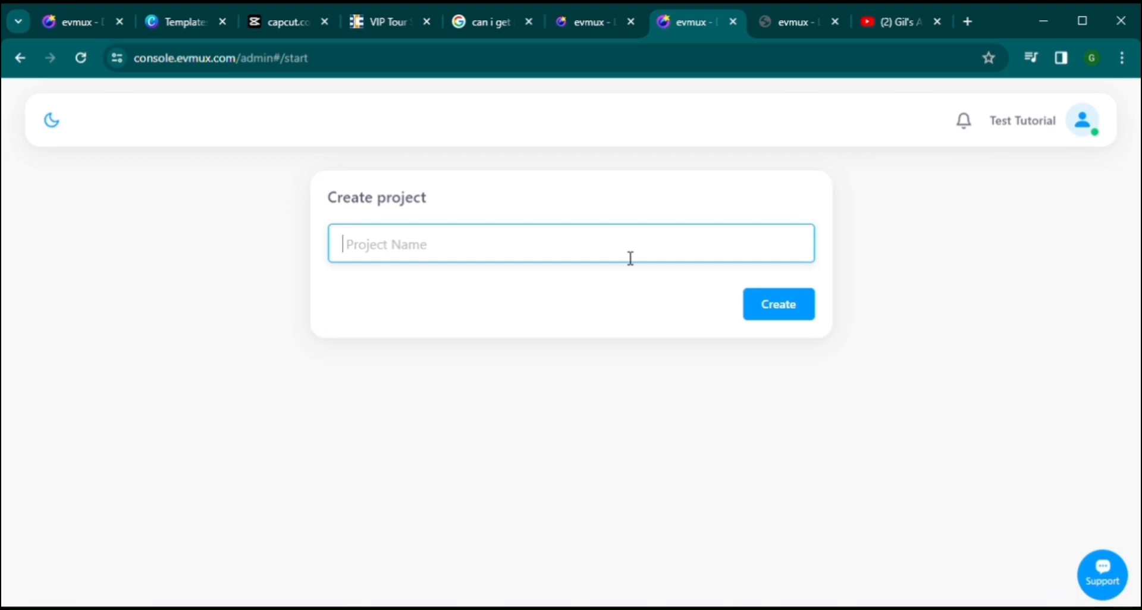
type("gHow to g")
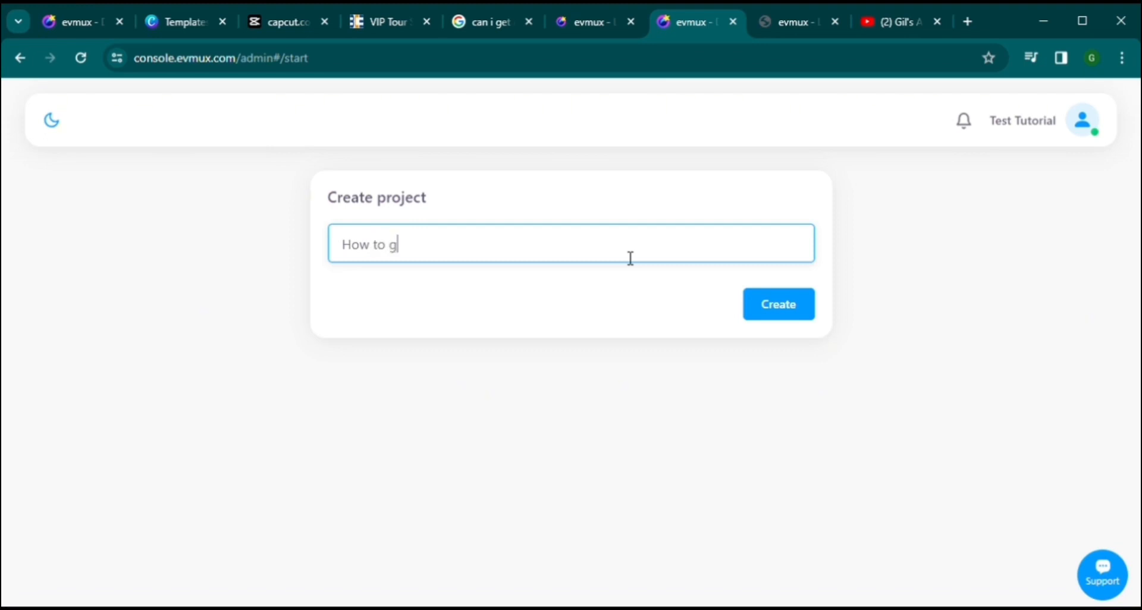
type("o live")
left_click(790, 305)
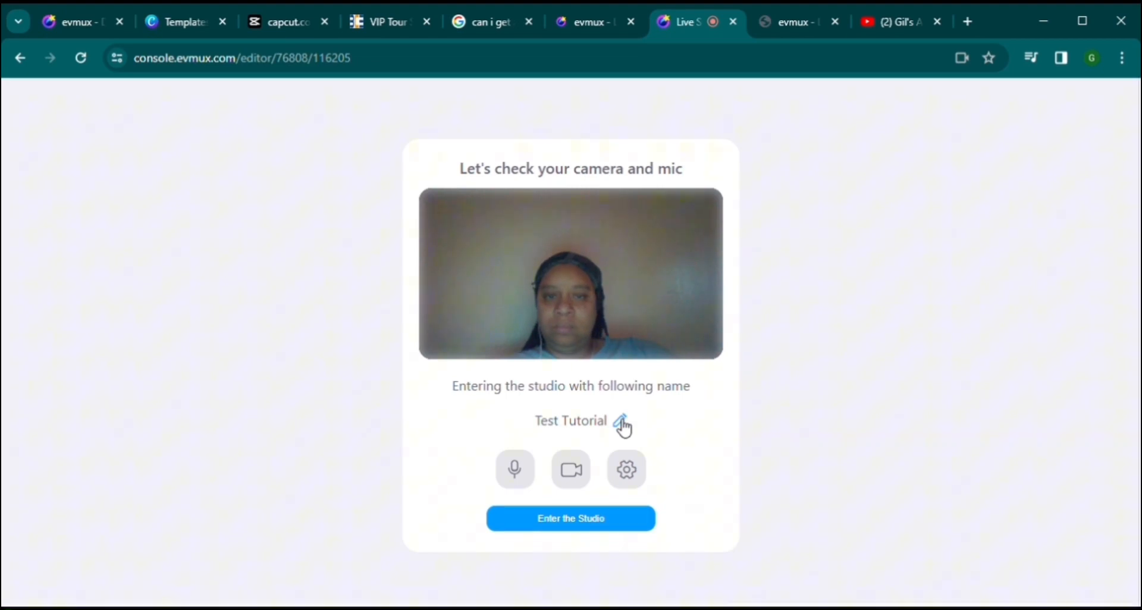
left_click(637, 469)
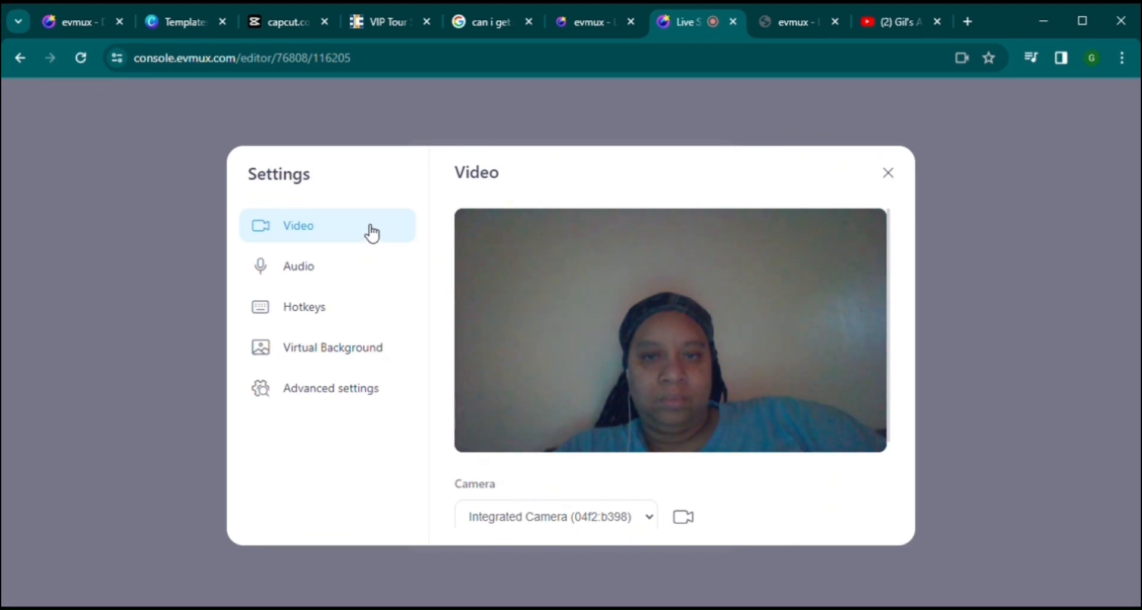
scroll(599, 481, "down", 3)
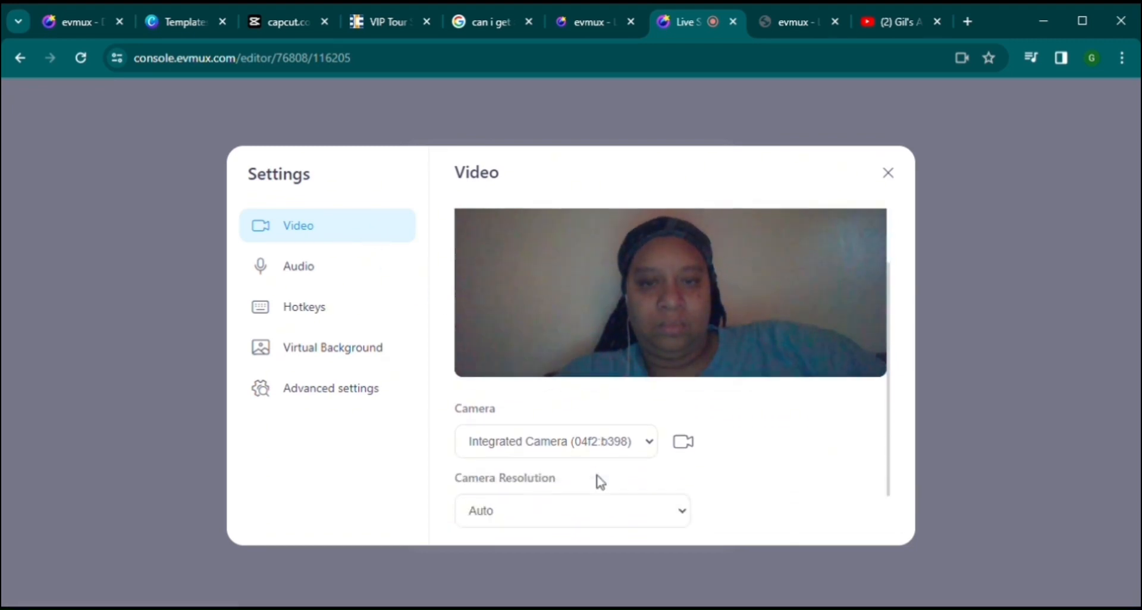
left_click(652, 419)
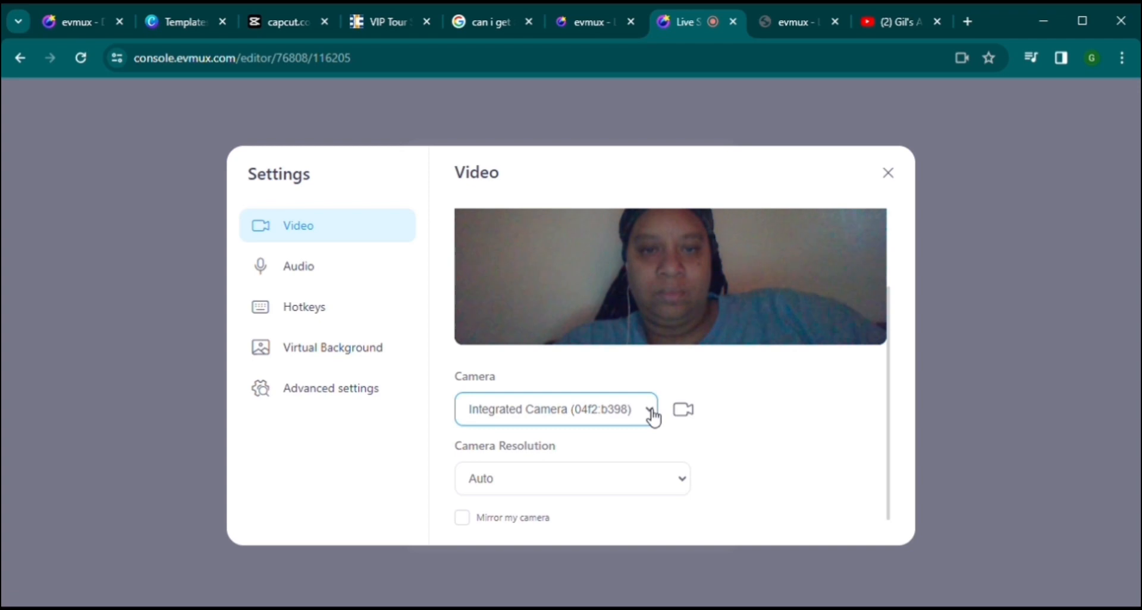
scroll(654, 419, "down", 1)
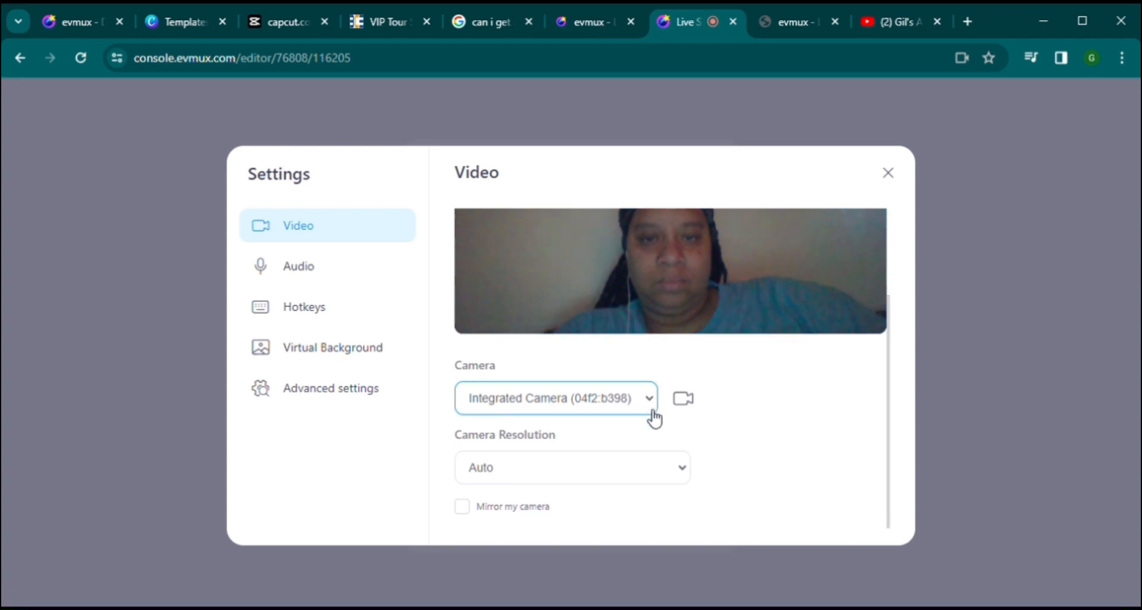
left_click(688, 473)
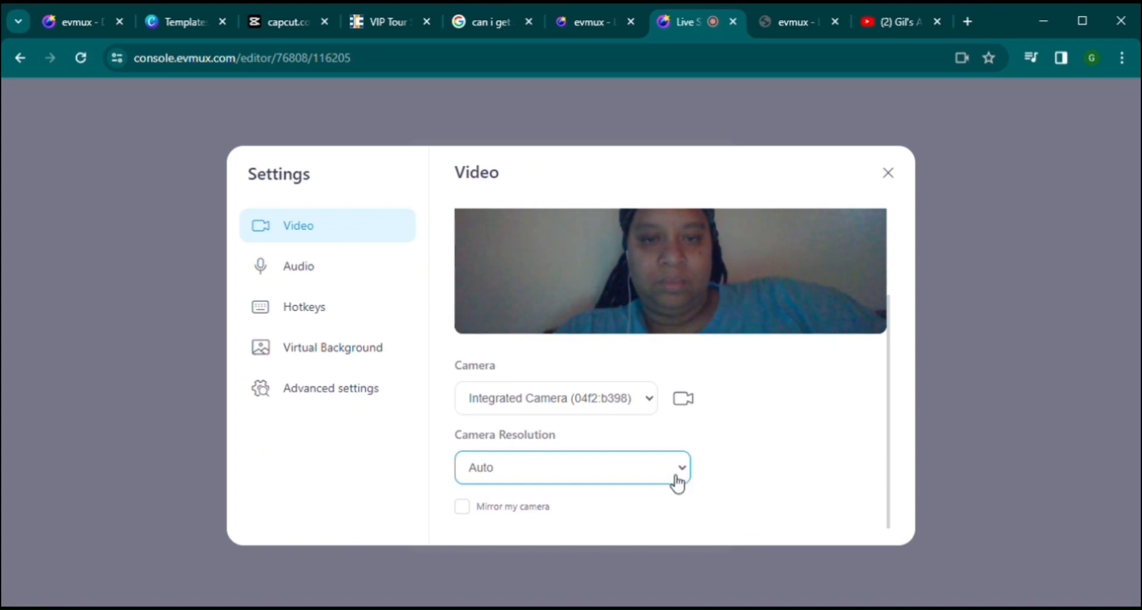
left_click(654, 514)
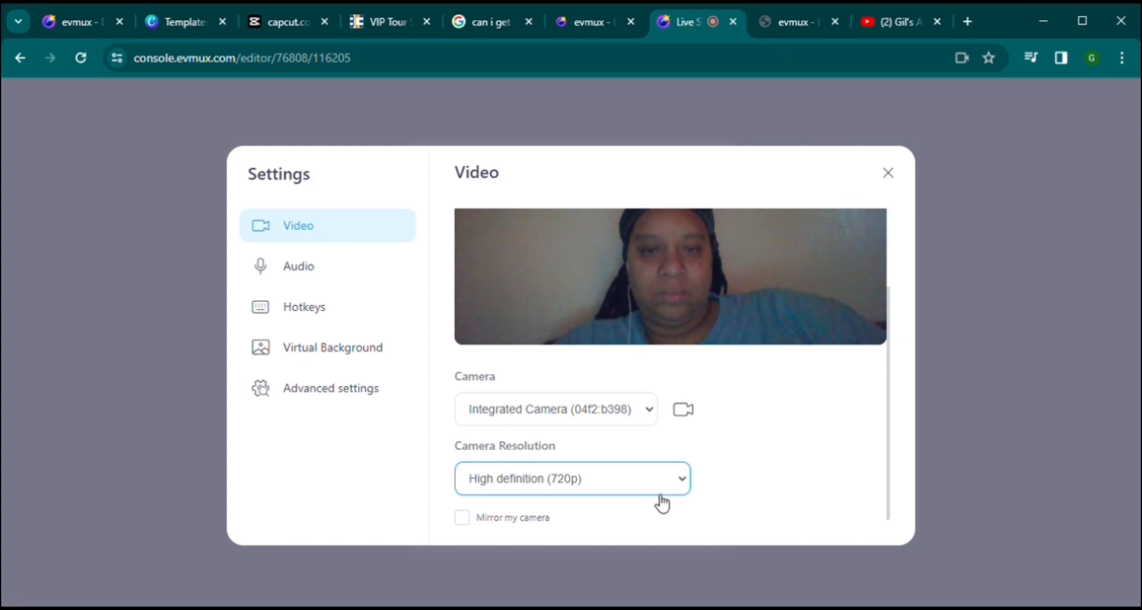
left_click(637, 503)
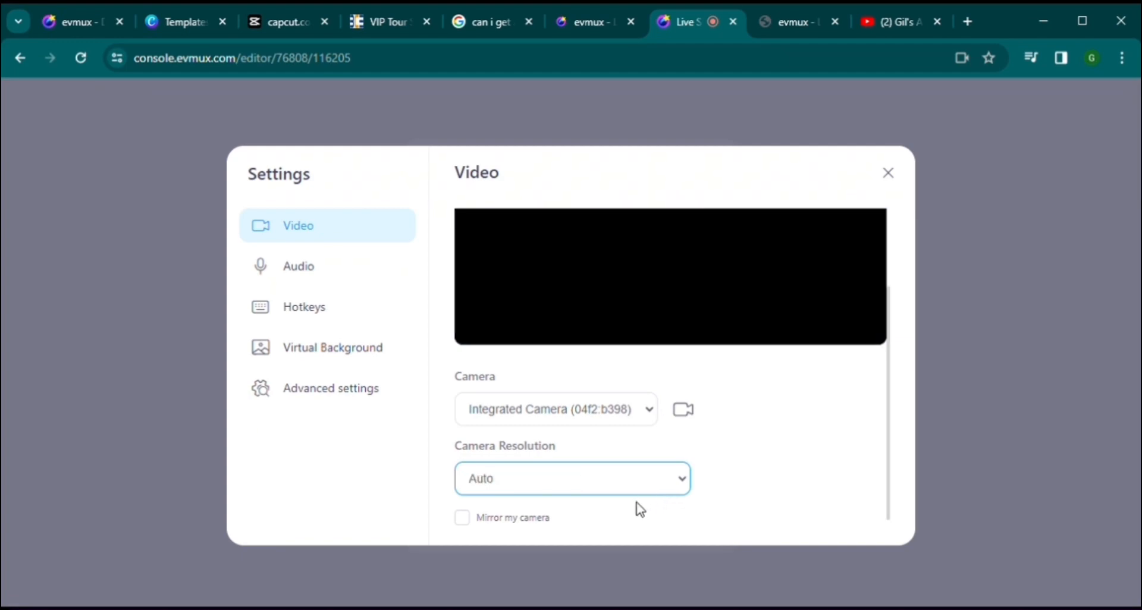
scroll(637, 504, "down", 1)
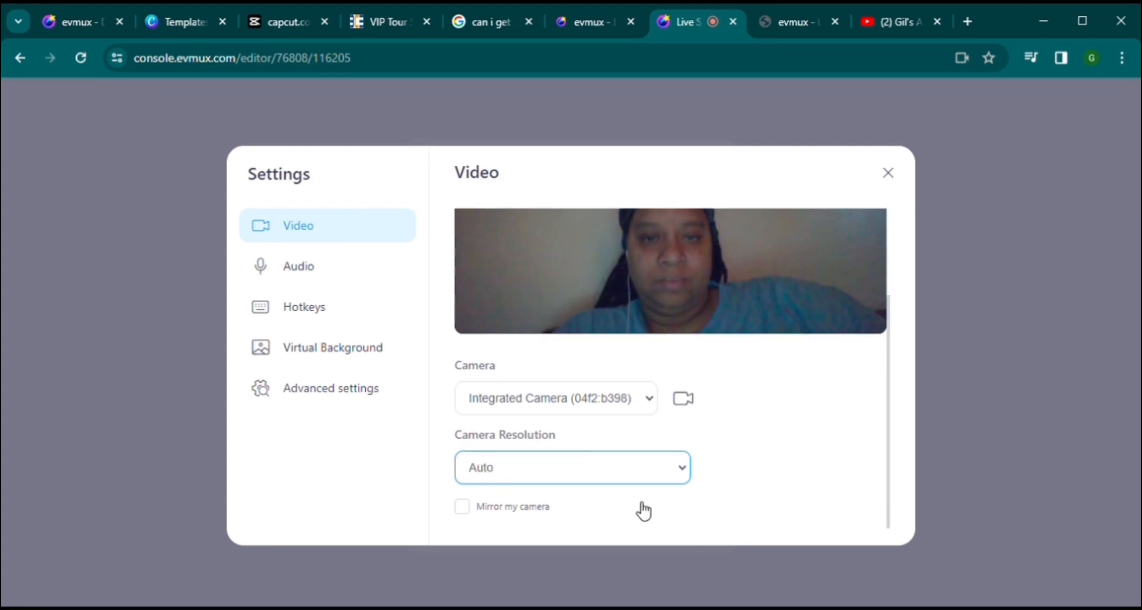
left_click(472, 506)
left_click(475, 511)
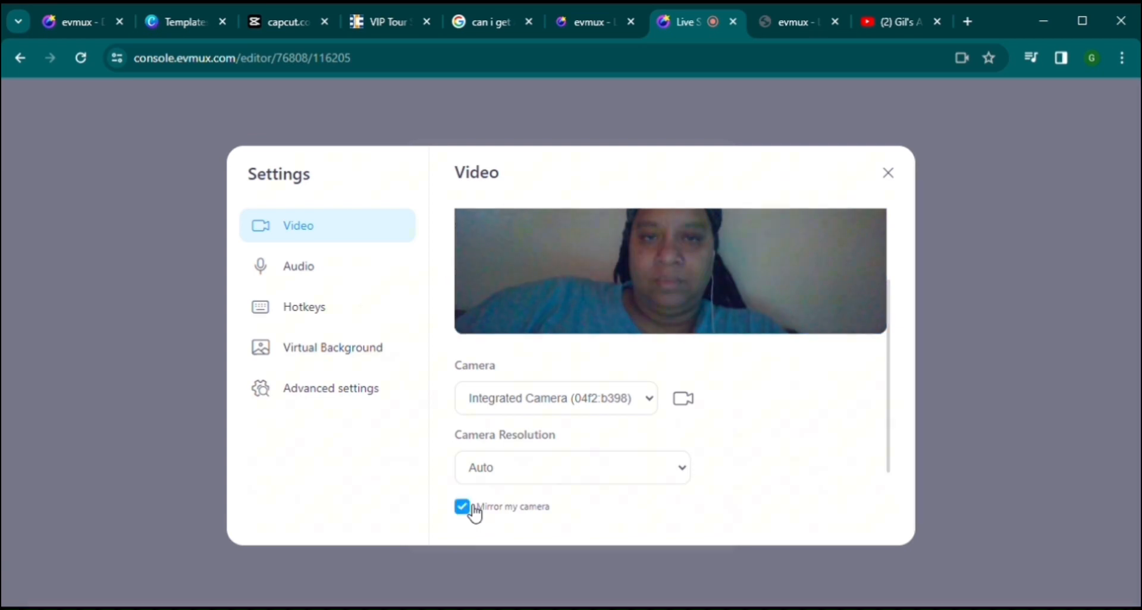
left_click(474, 507)
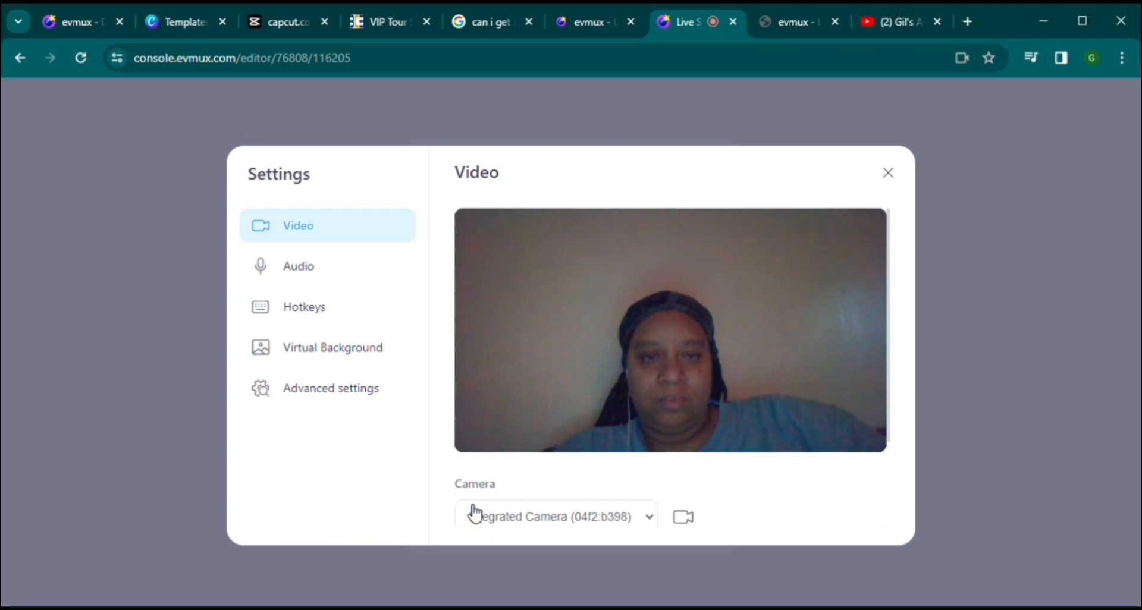
left_click(313, 271)
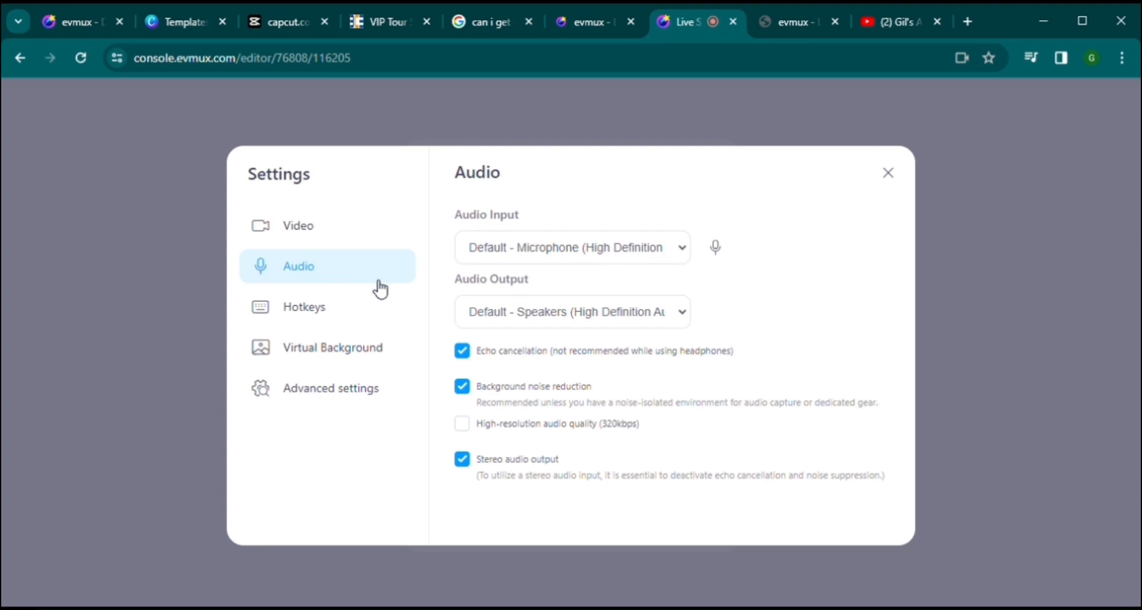
Step: Review the Audio Input and Output device lists, then show the Hotkeys page
left_click(689, 253)
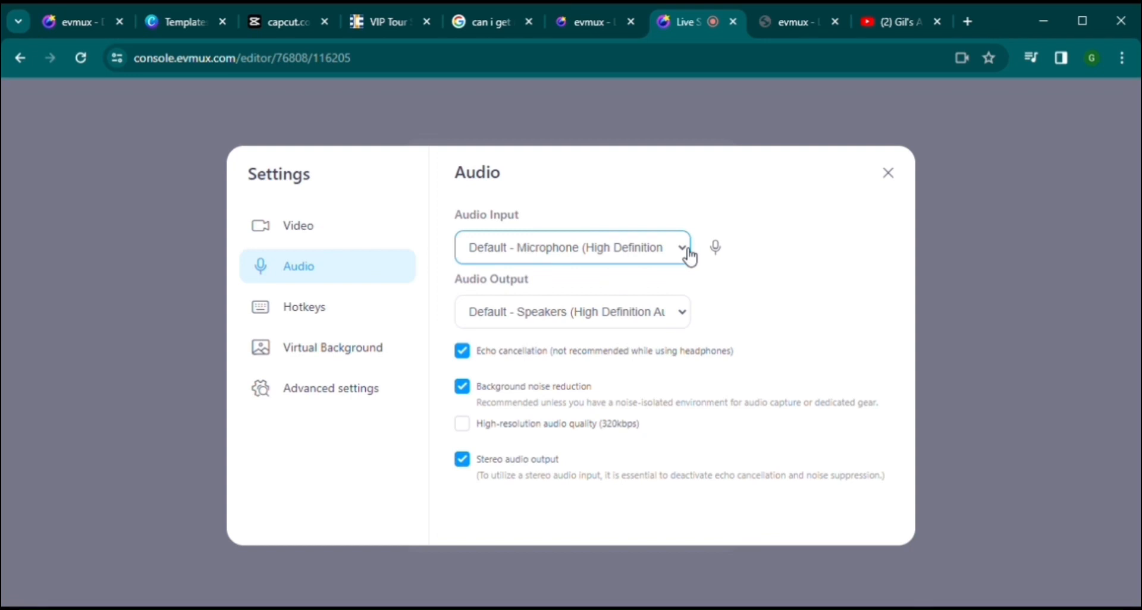
left_click(688, 322)
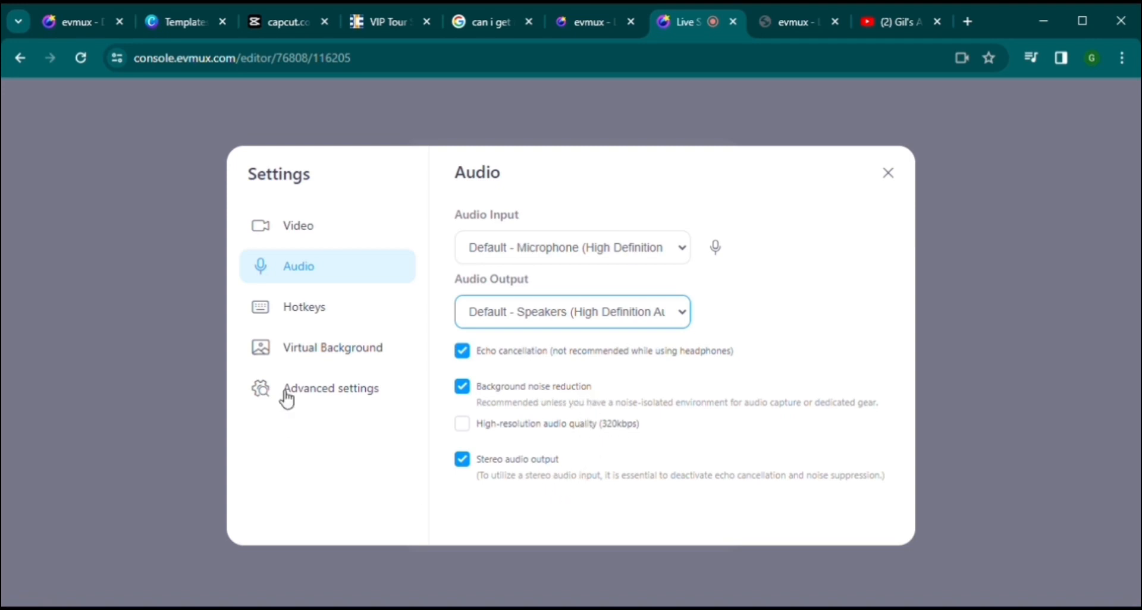
left_click(286, 314)
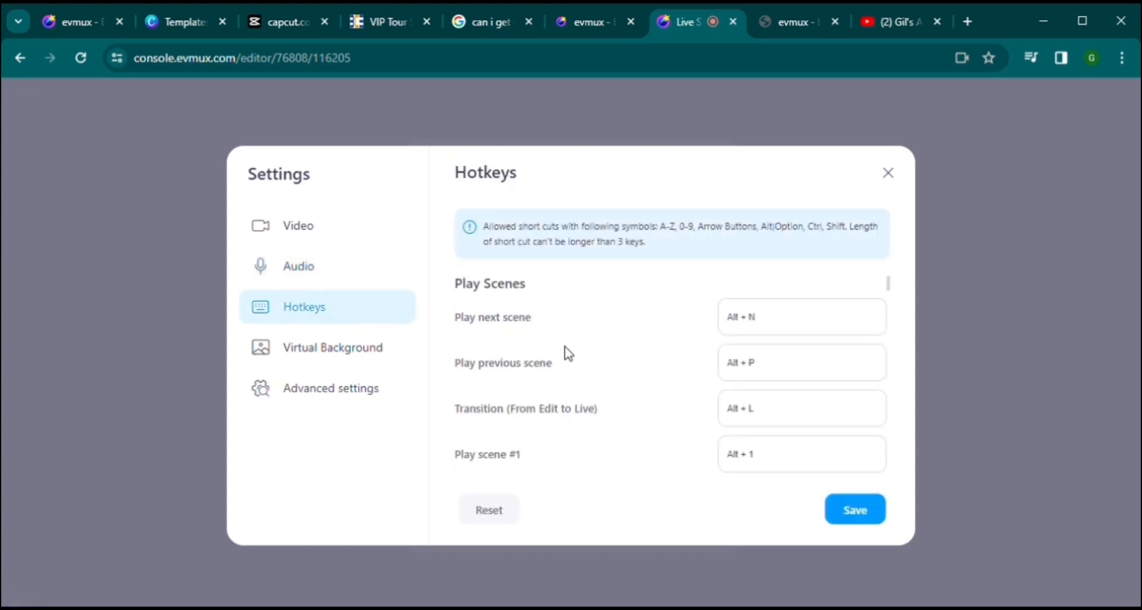
scroll(607, 359, "down", 5)
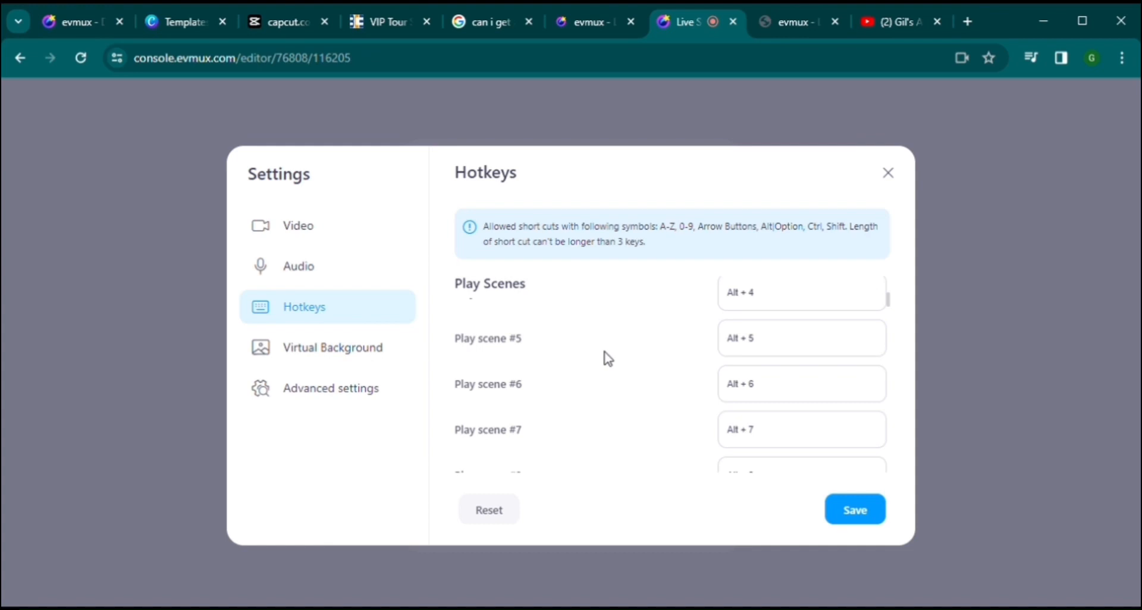
scroll(606, 358, "up", 5)
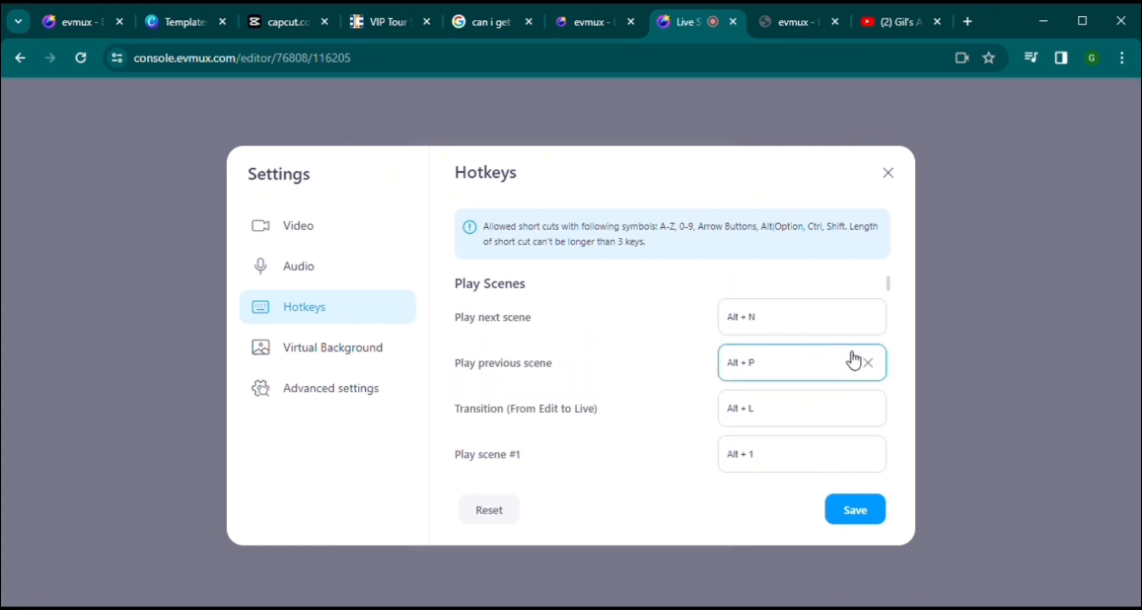
scroll(854, 360, "down", 2)
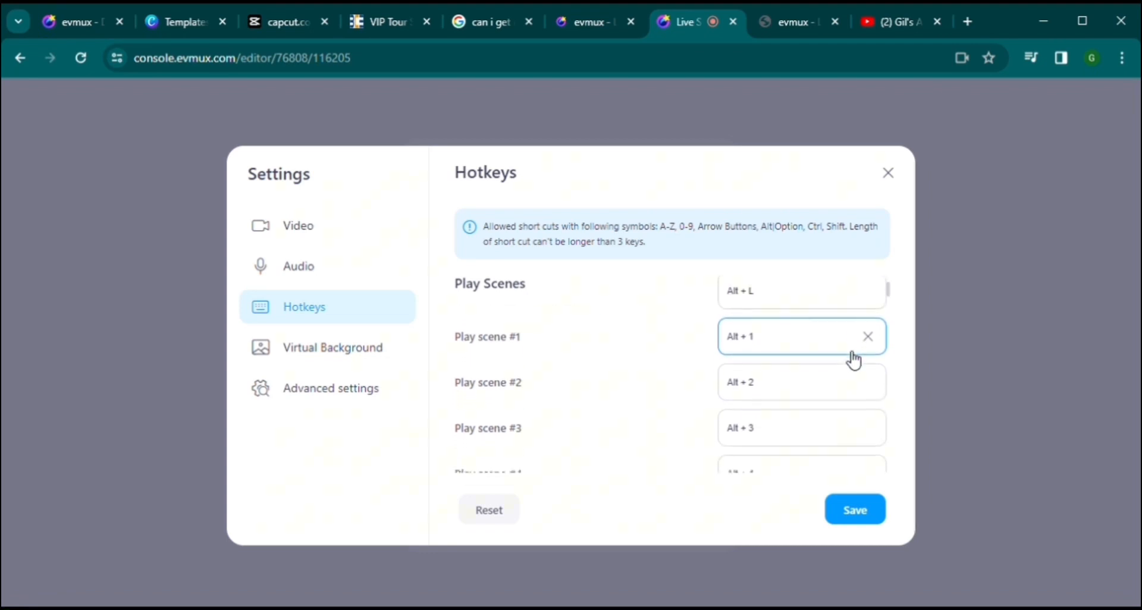
scroll(854, 361, "down", 4)
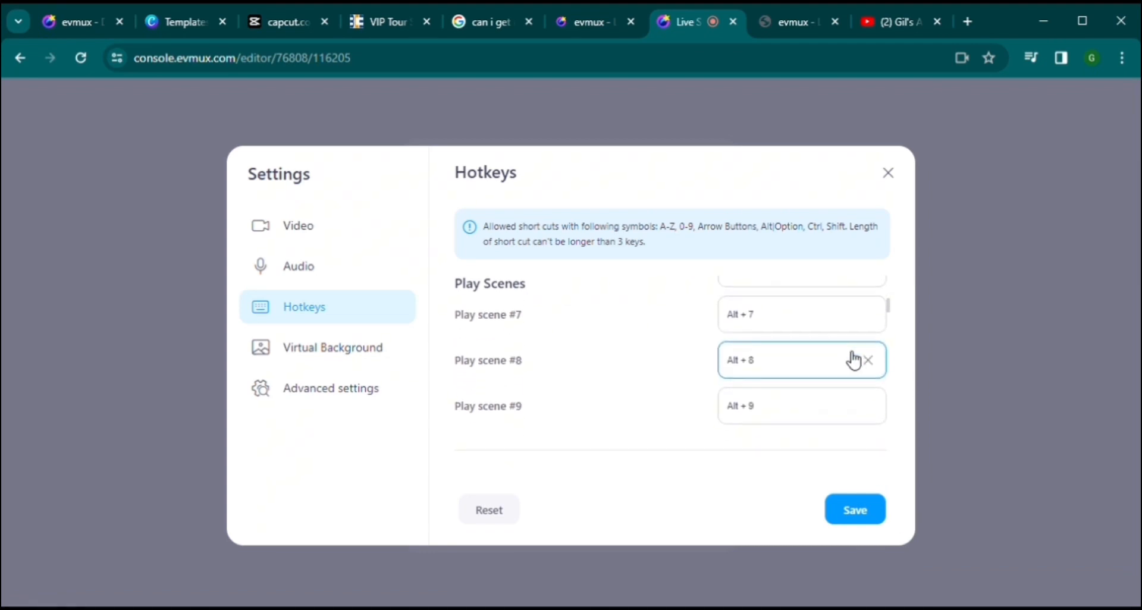
scroll(854, 360, "down", 3)
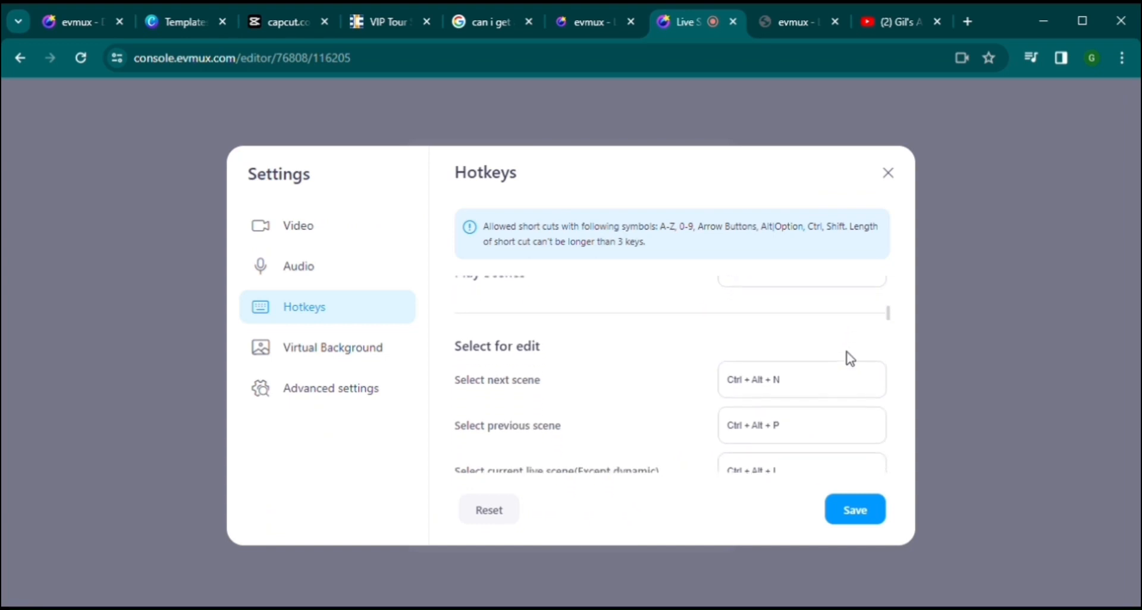
scroll(854, 360, "down", 1)
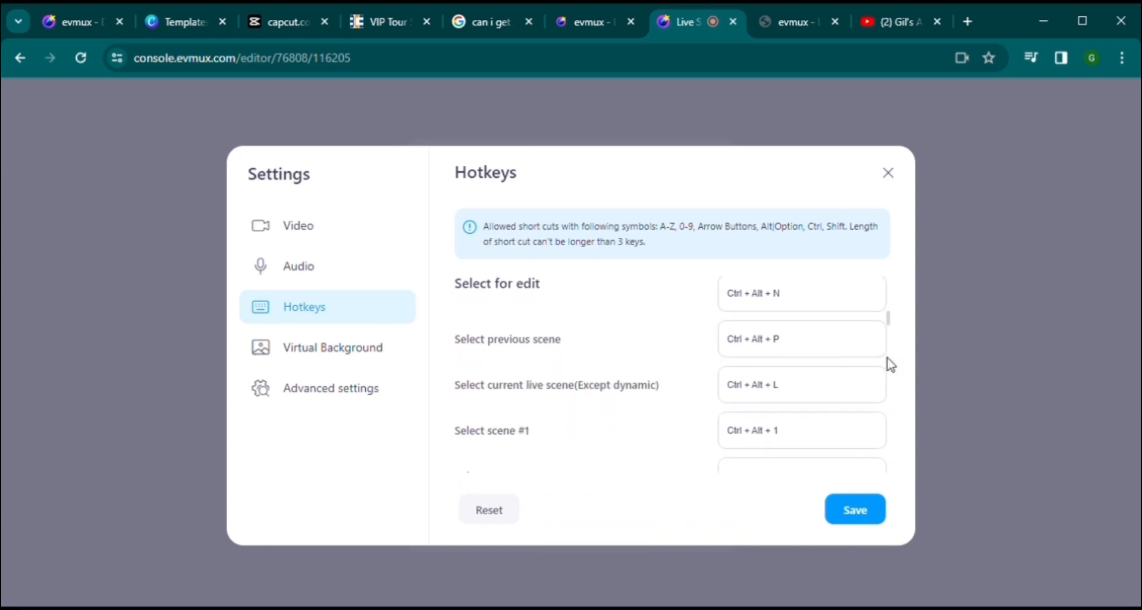
scroll(890, 364, "down", 2)
scroll(890, 364, "down", 2)
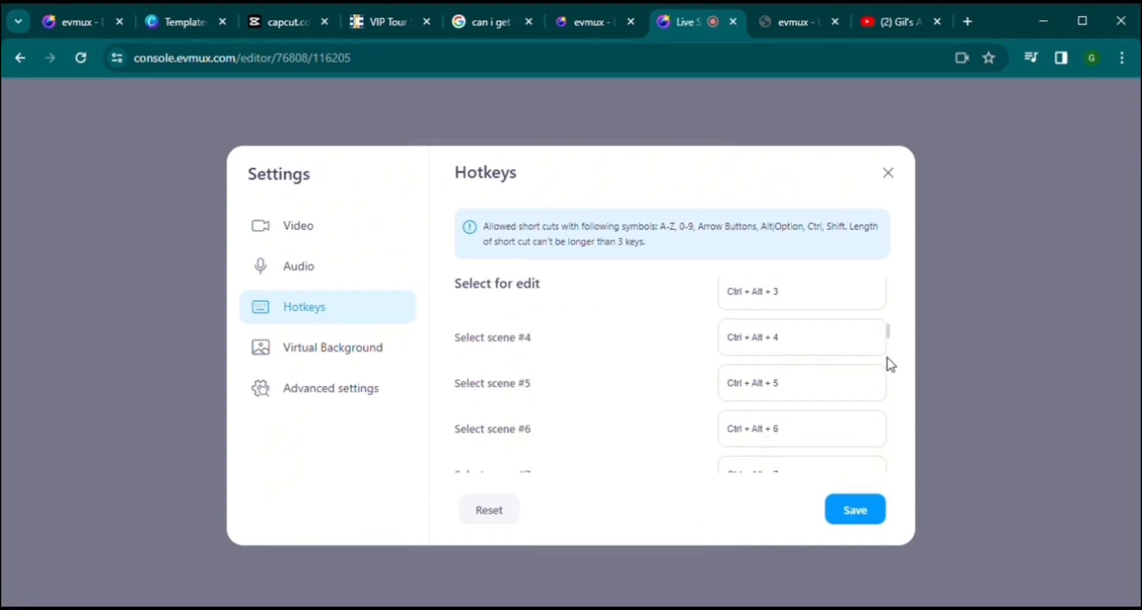
scroll(890, 364, "down", 6)
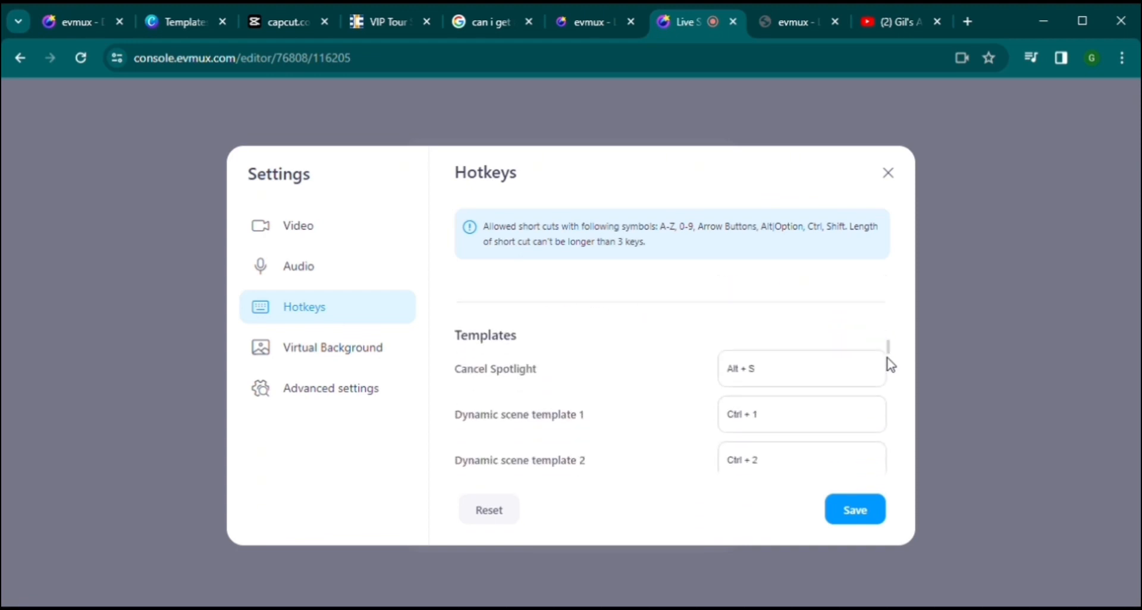
scroll(890, 364, "down", 3)
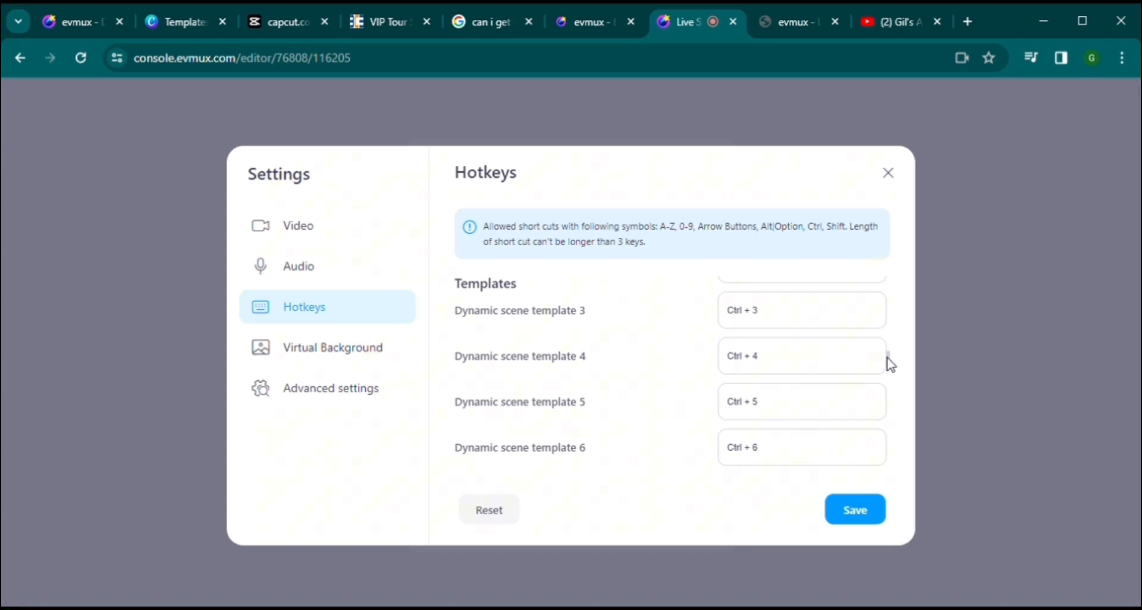
scroll(890, 364, "down", 7)
scroll(890, 364, "down", 3)
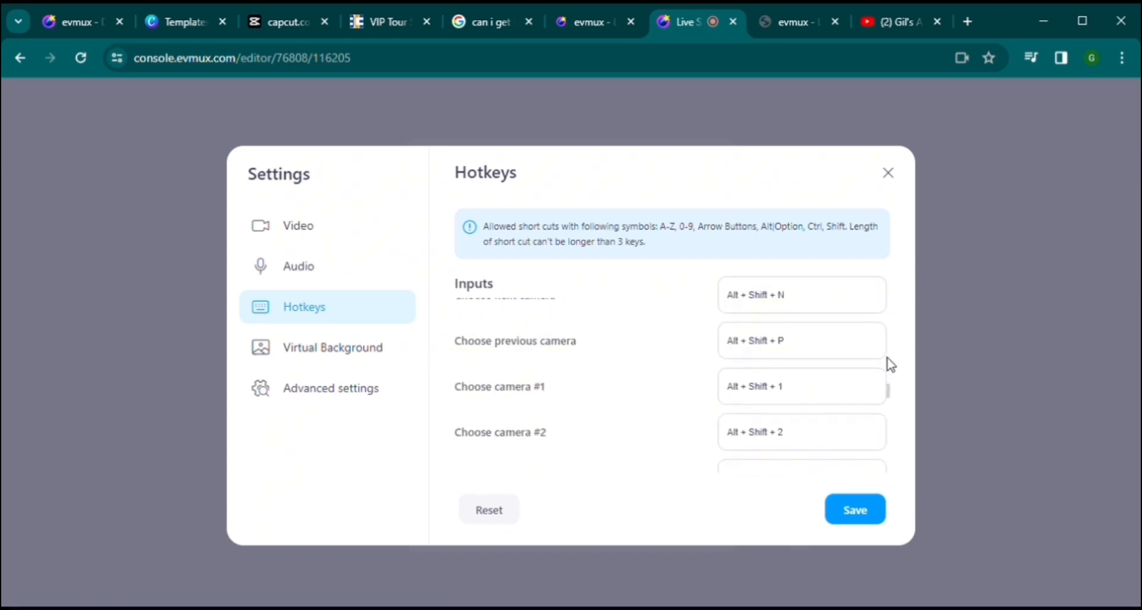
scroll(890, 364, "down", 4)
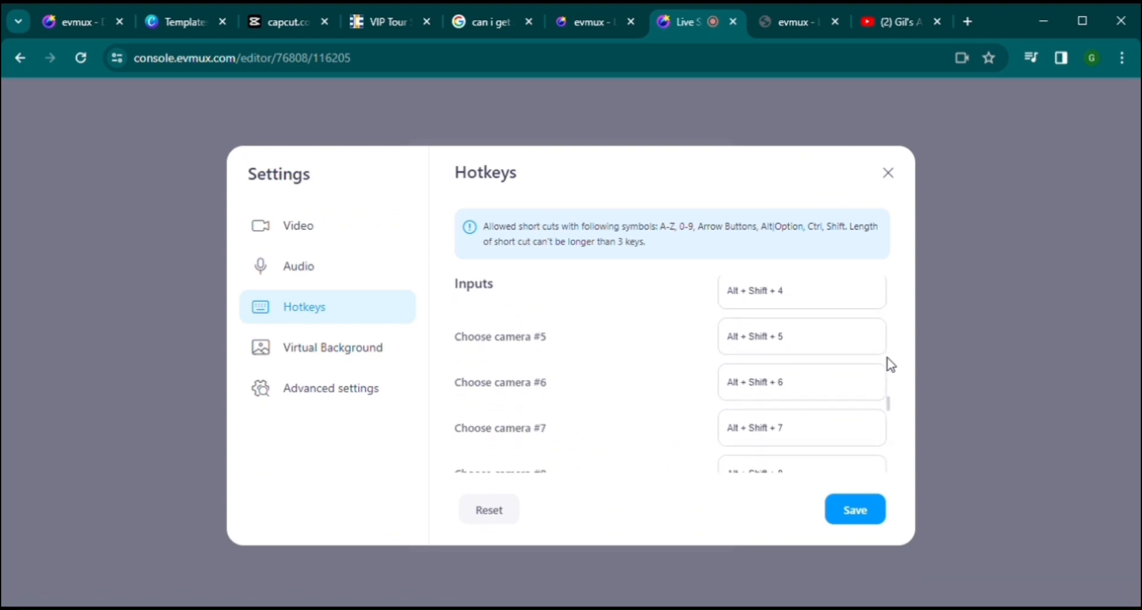
scroll(890, 364, "down", 5)
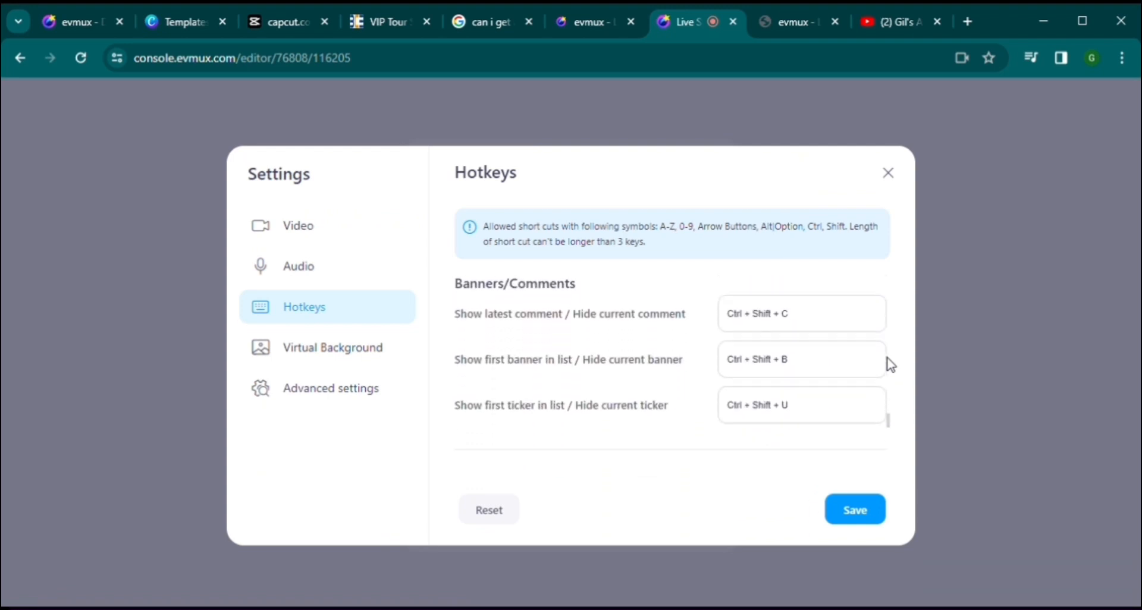
scroll(891, 364, "down", 3)
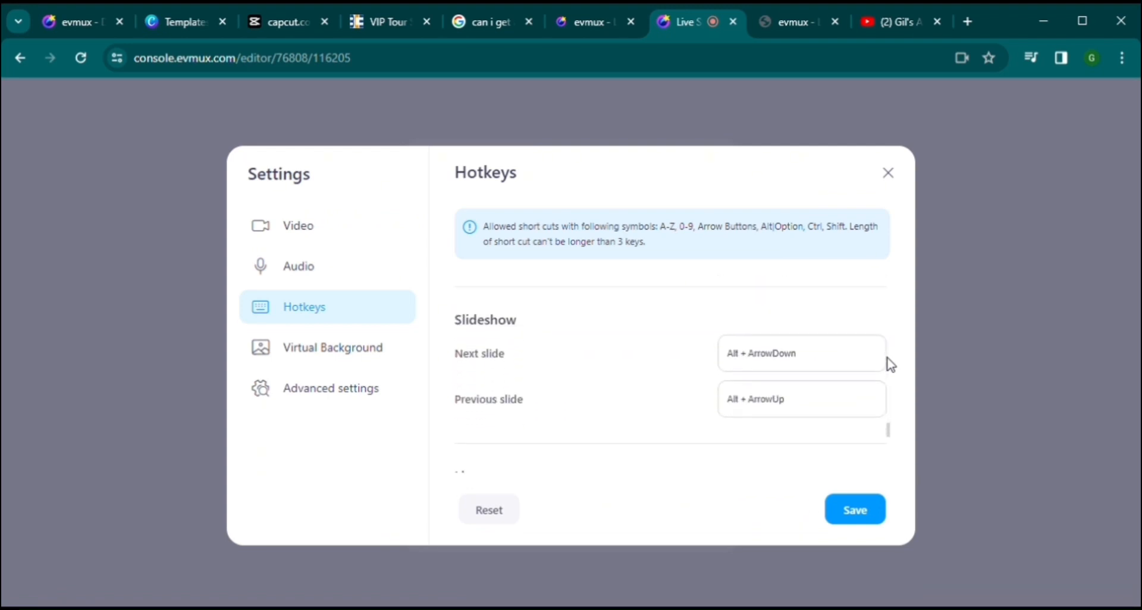
scroll(891, 361, "down", 5)
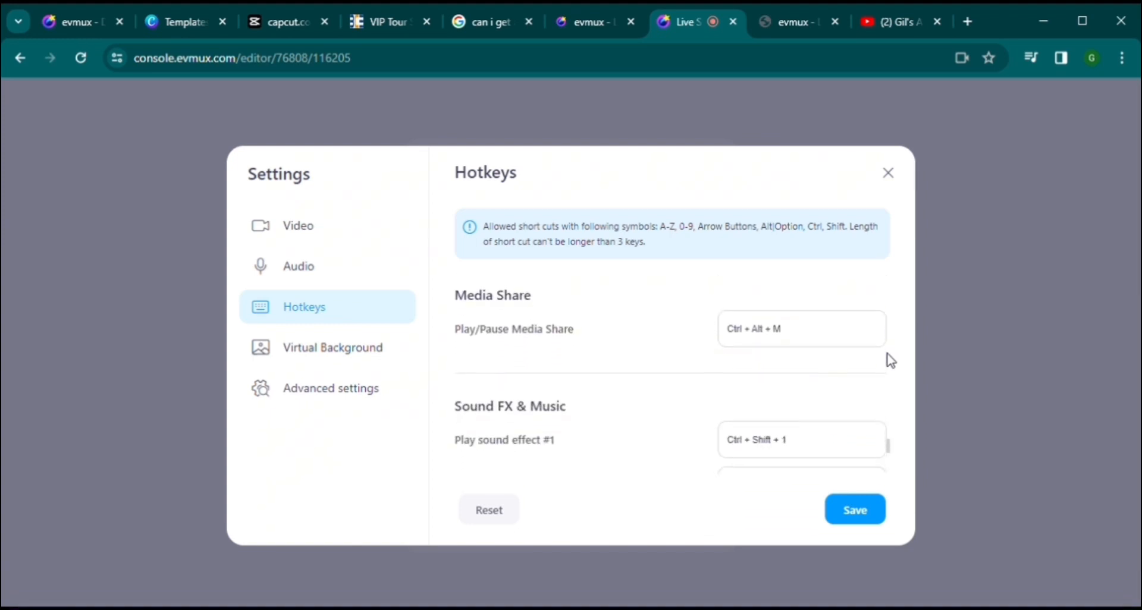
scroll(891, 361, "down", 5)
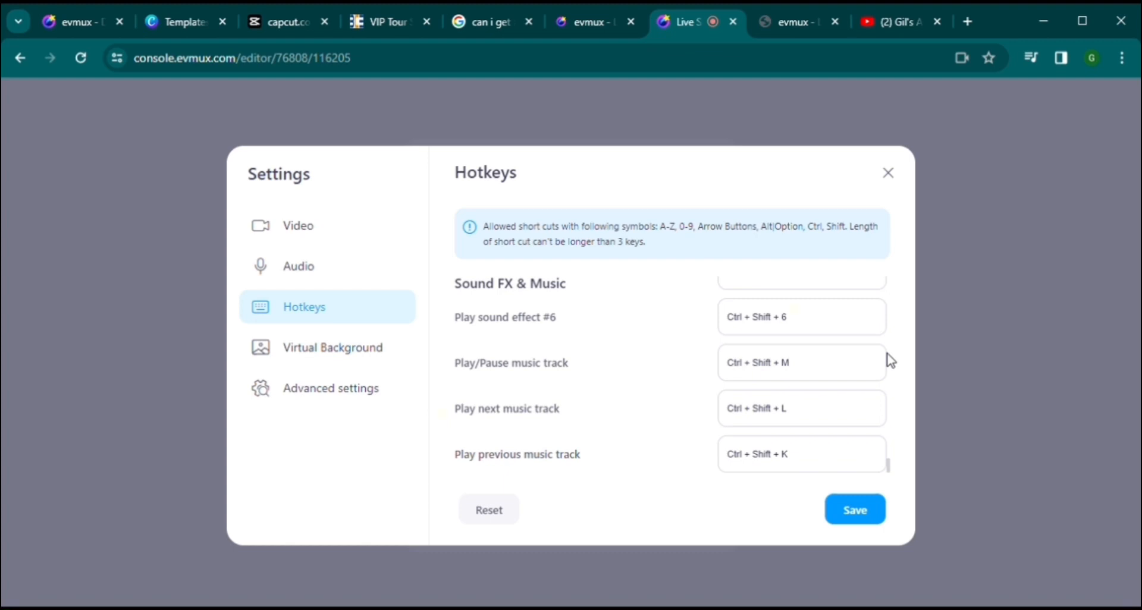
Step: In Virtual Background settings, tick 'I have a green screen'
left_click(366, 355)
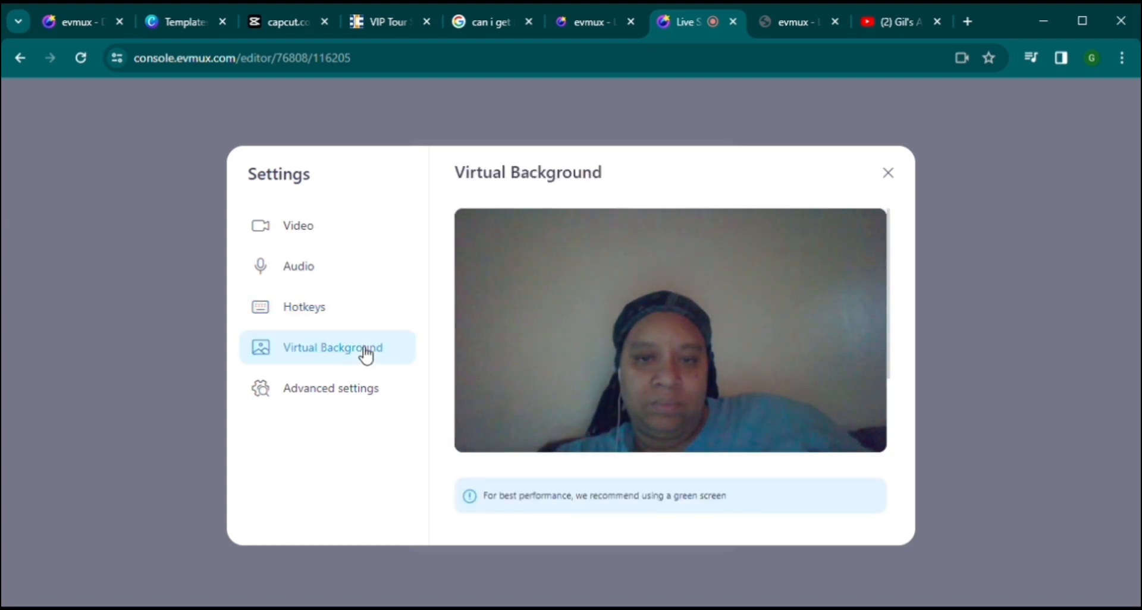
scroll(686, 455, "down", 3)
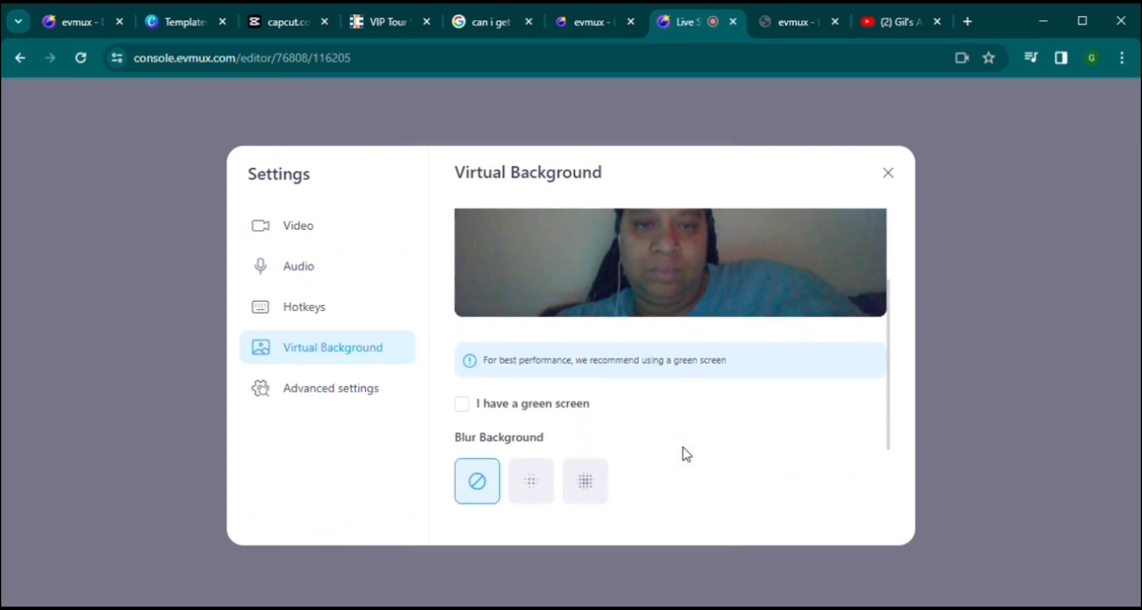
left_click(469, 408)
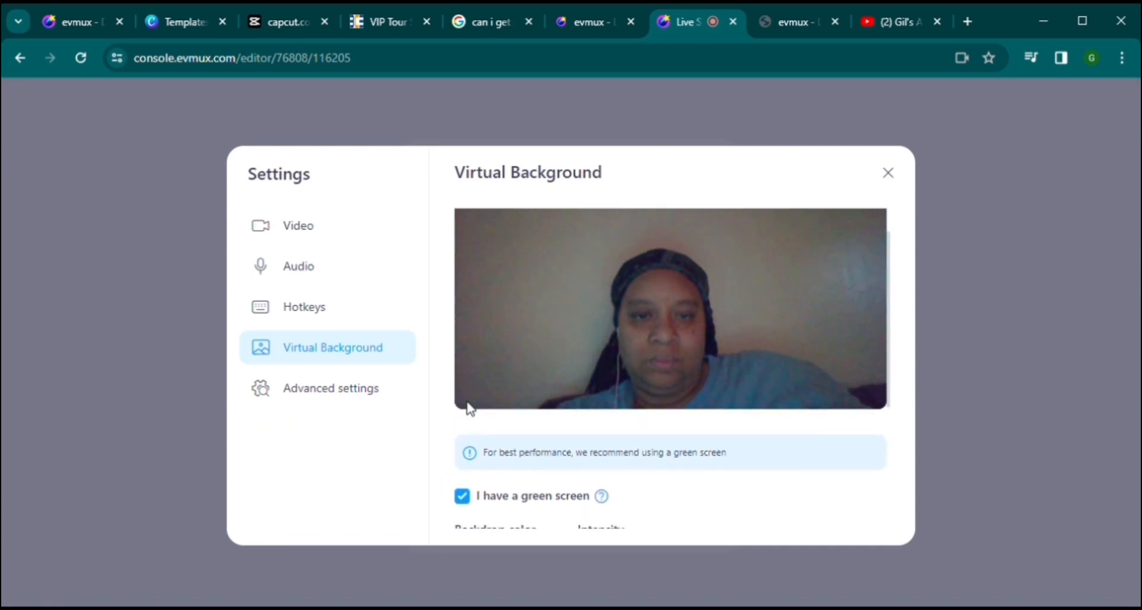
scroll(469, 408, "down", 2)
Step: Choose the forest image as virtual background, leaving the backdrop colour green
mouse_move(602, 396)
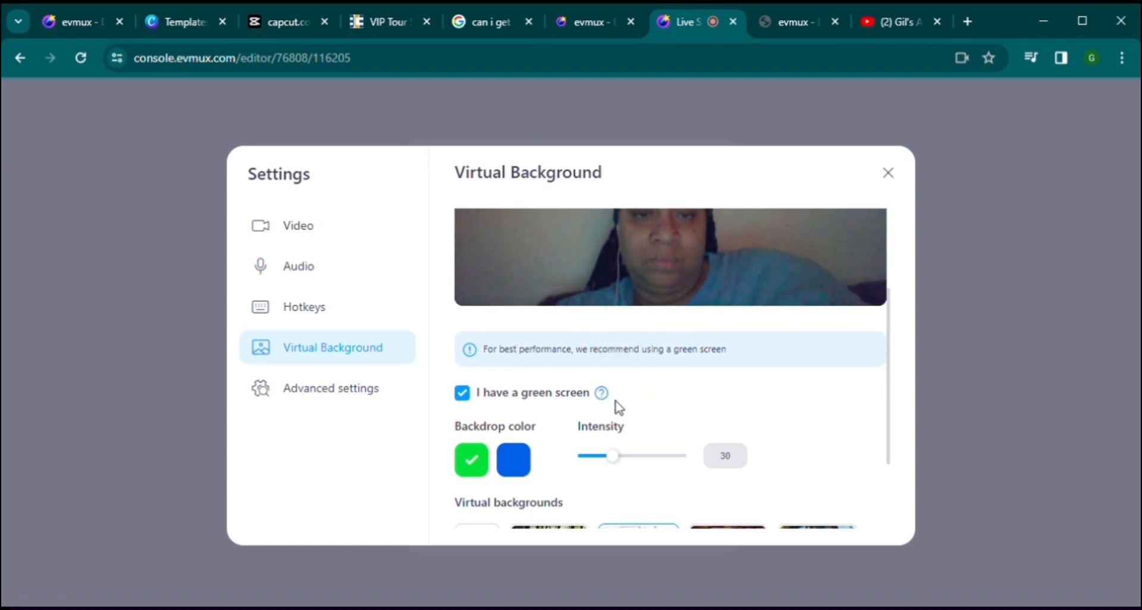
scroll(657, 422, "down", 2)
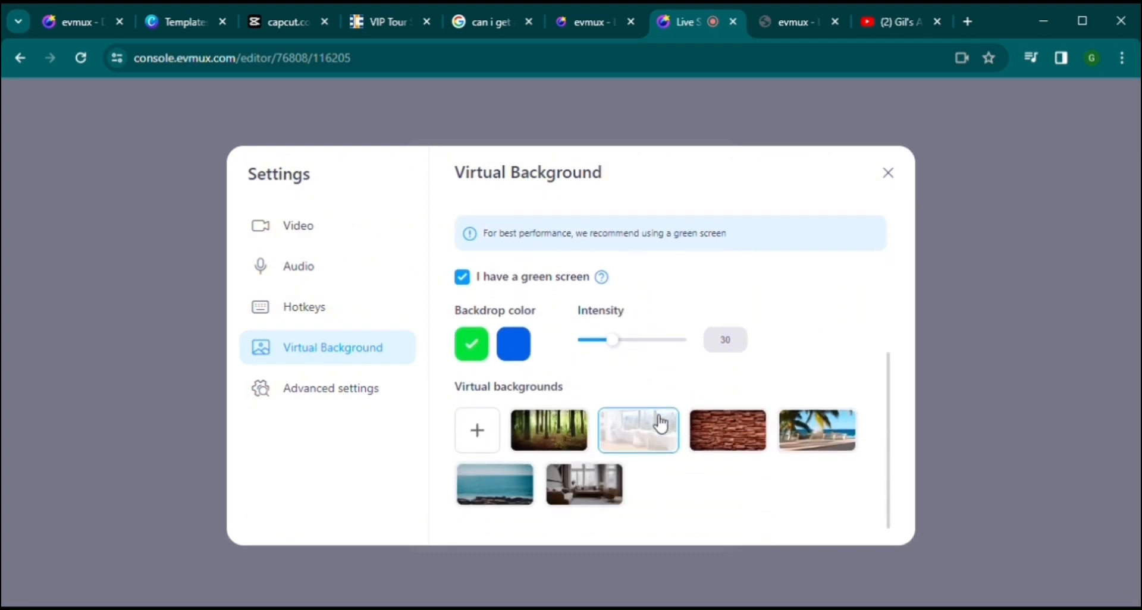
left_click(522, 352)
left_click(546, 429)
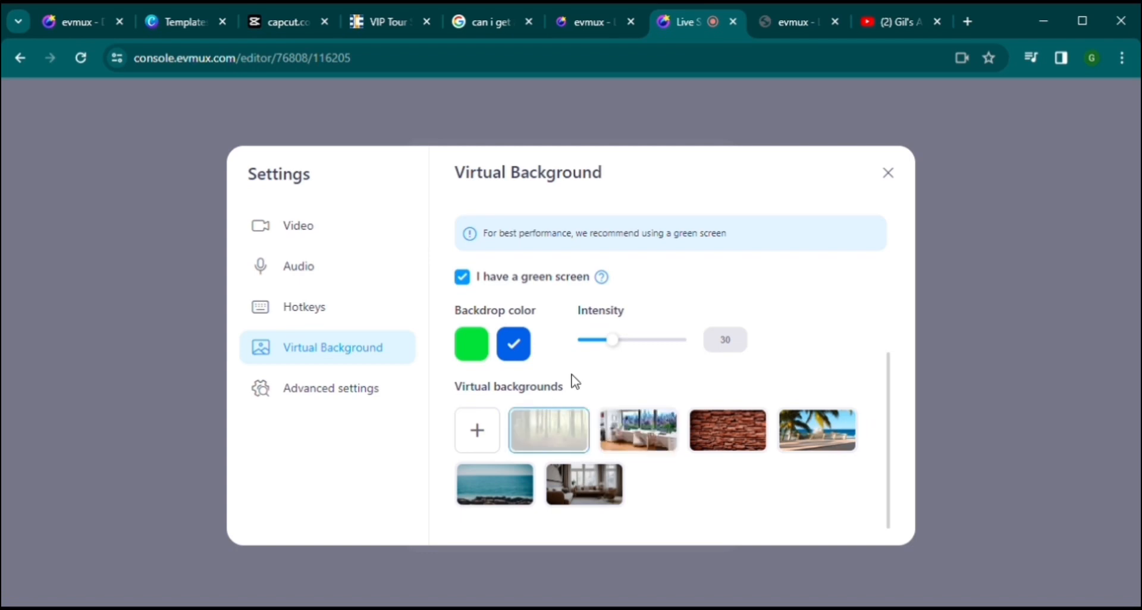
scroll(678, 334, "up", 5)
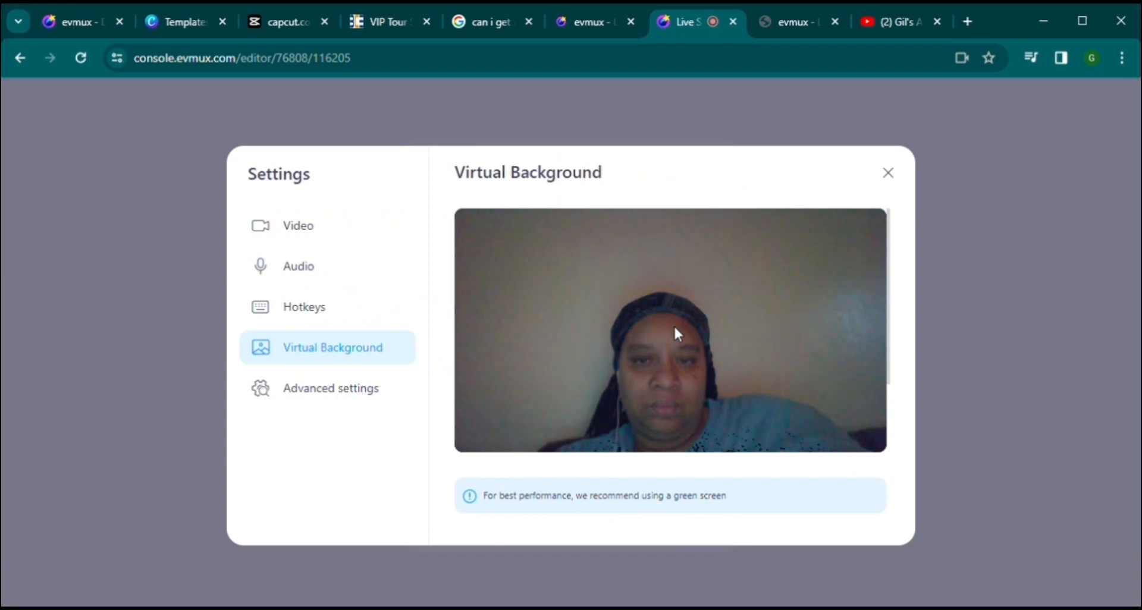
scroll(674, 335, "down", 4)
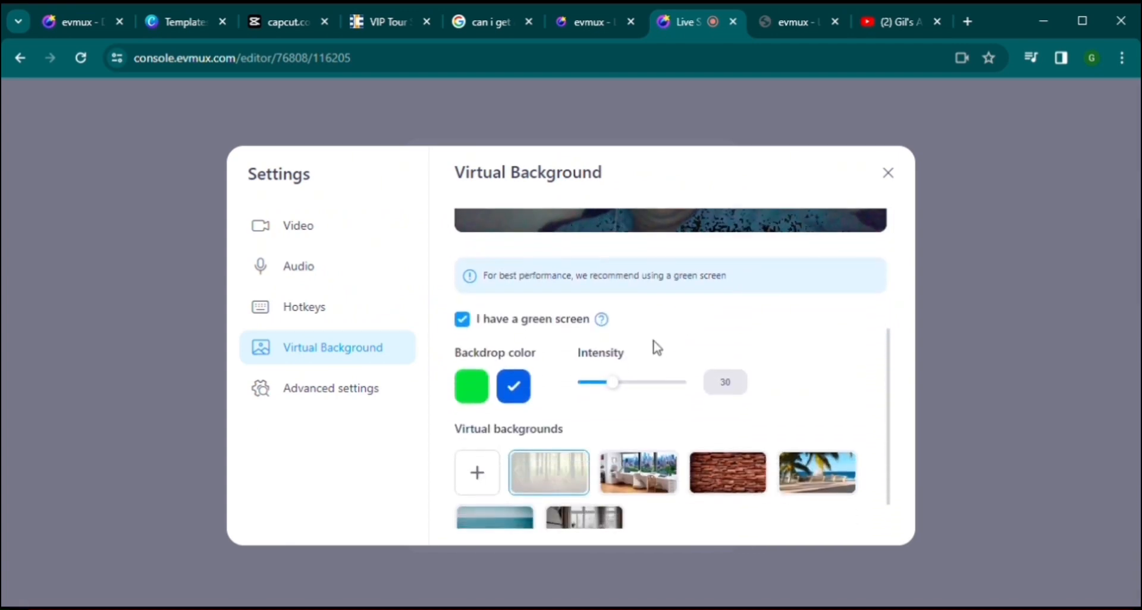
left_click(477, 390)
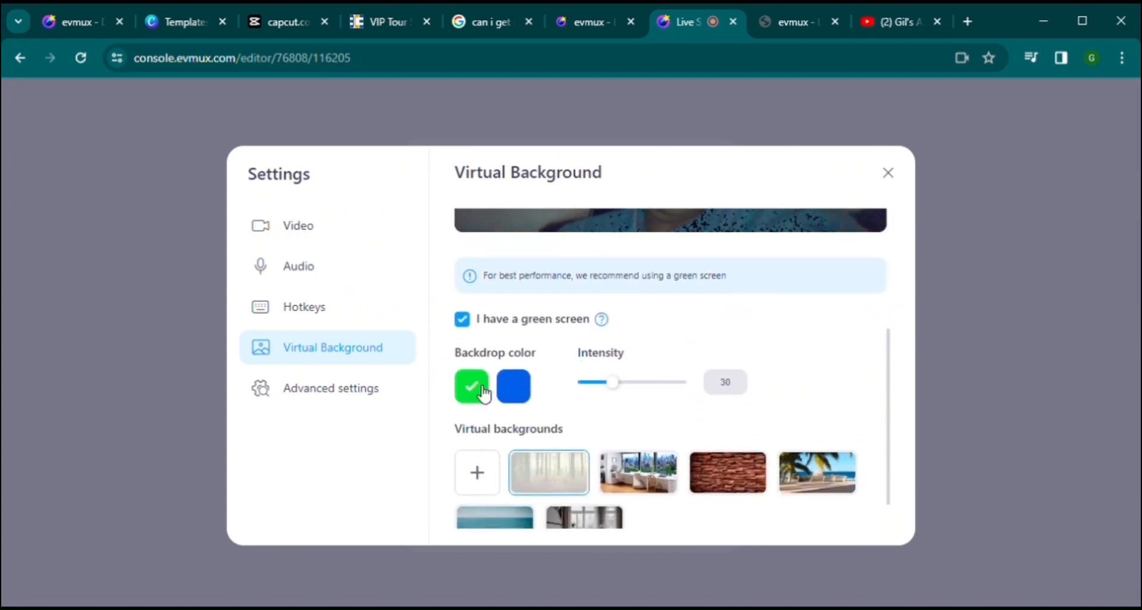
Step: Untick 'I have a green screen', choose no background blur, and go to Advanced settings
left_click(470, 324)
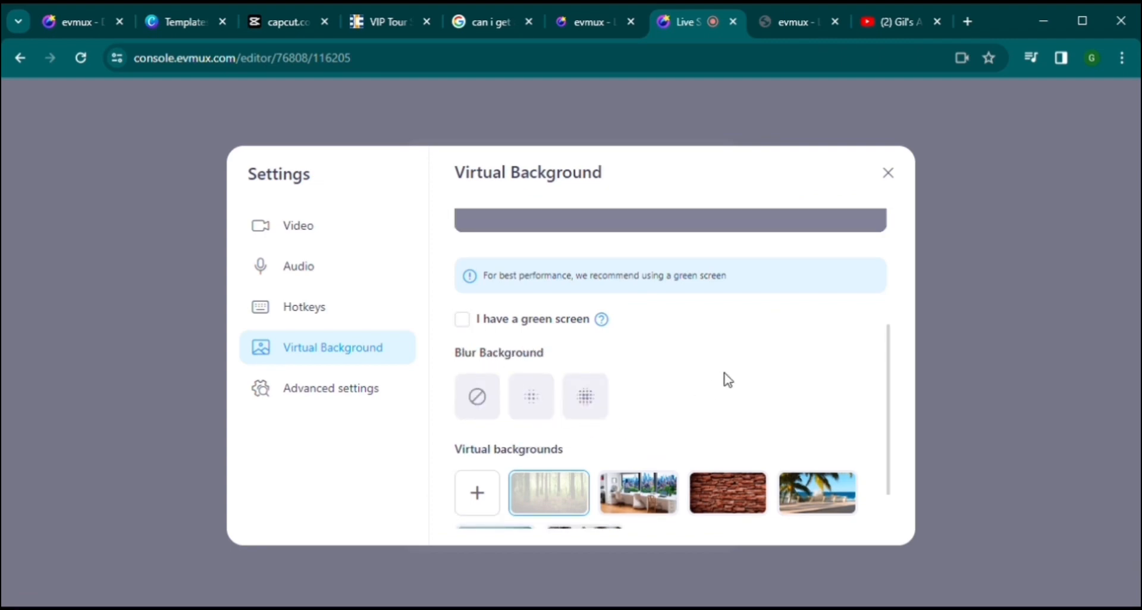
scroll(728, 380, "up", 4)
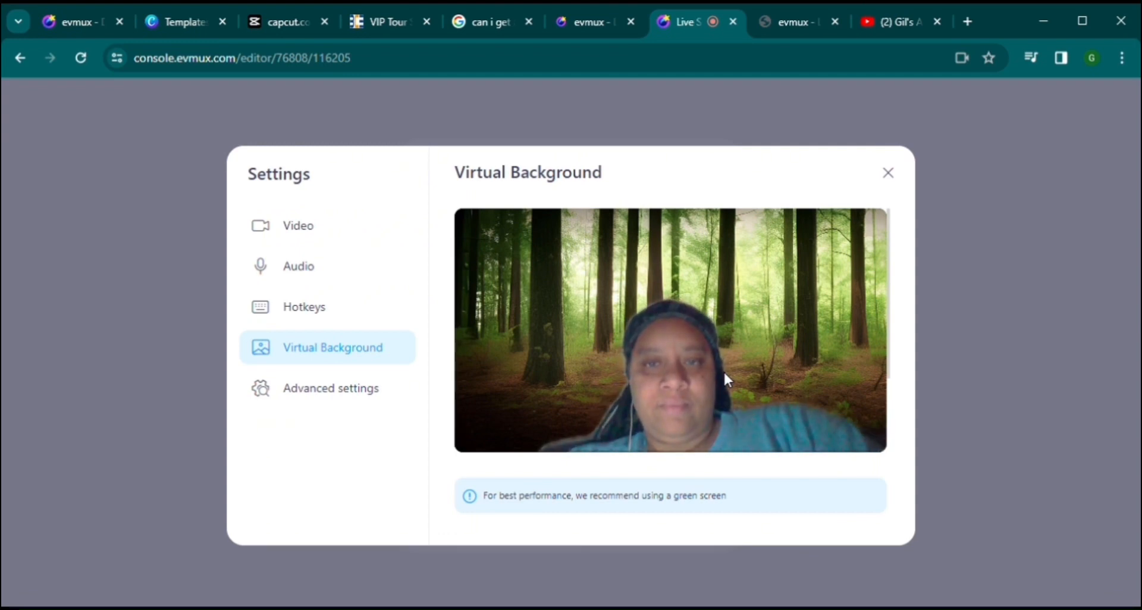
scroll(724, 373, "down", 4)
scroll(600, 363, "down", 1)
left_click(478, 343)
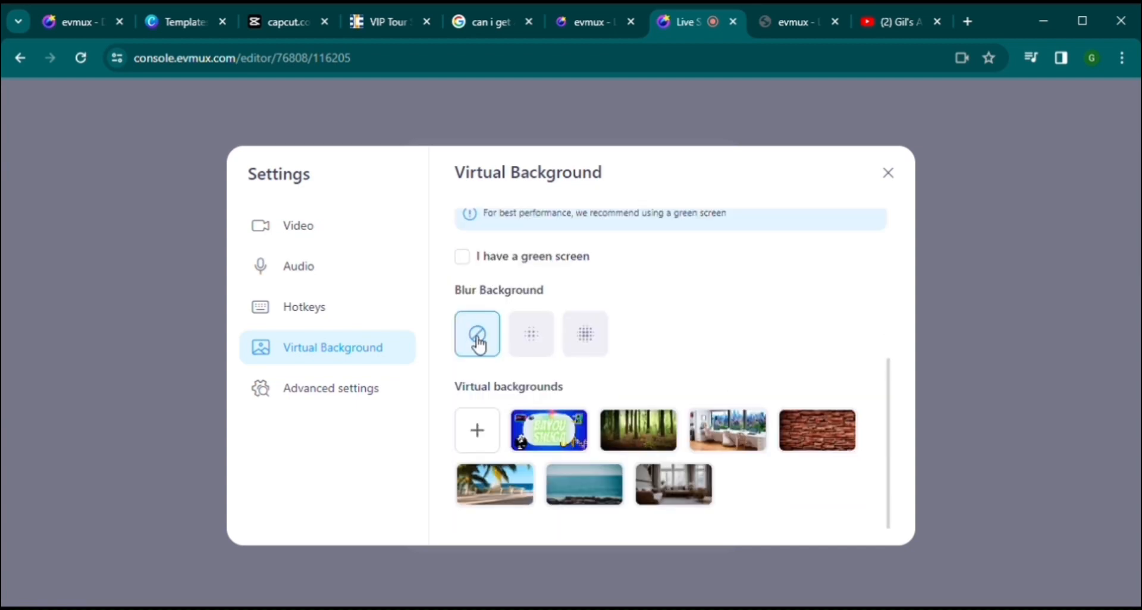
scroll(764, 316, "up", 5)
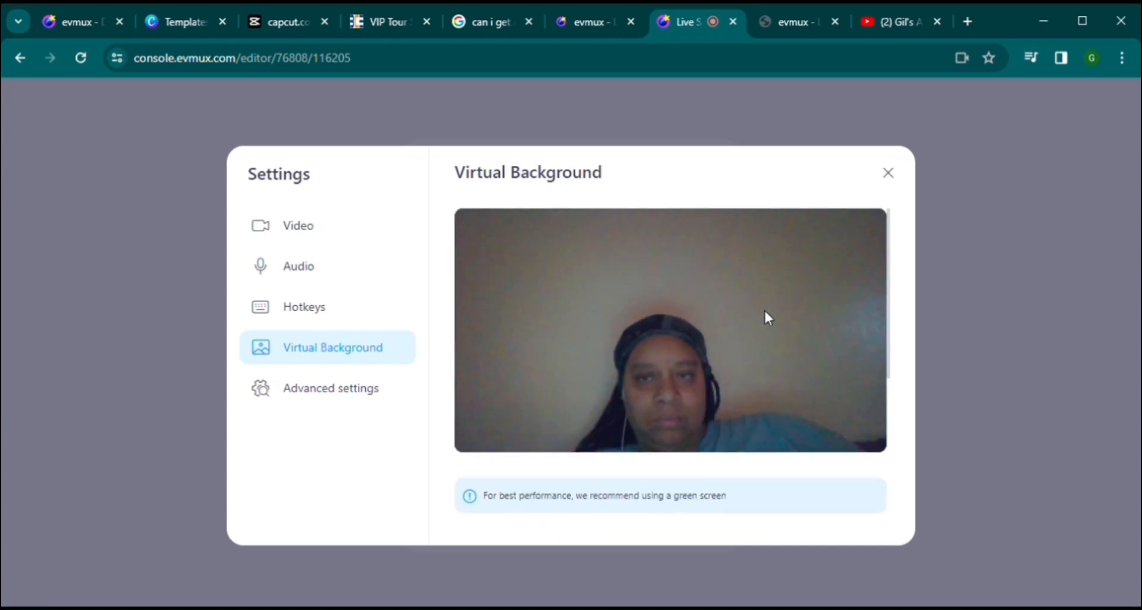
left_click(348, 390)
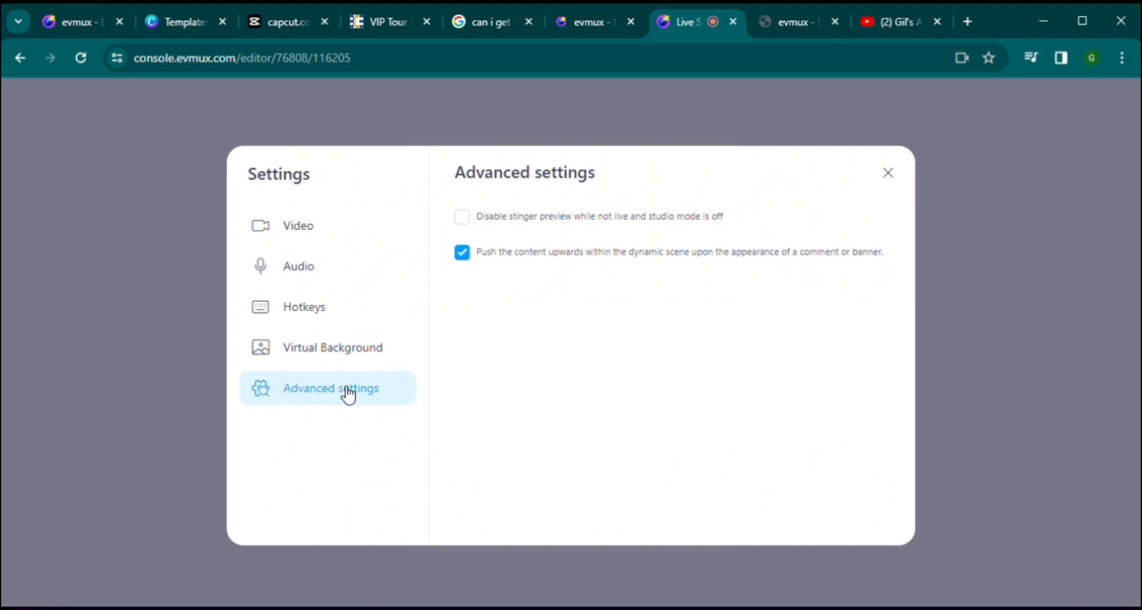
Step: Close the Settings dialog
left_click(889, 173)
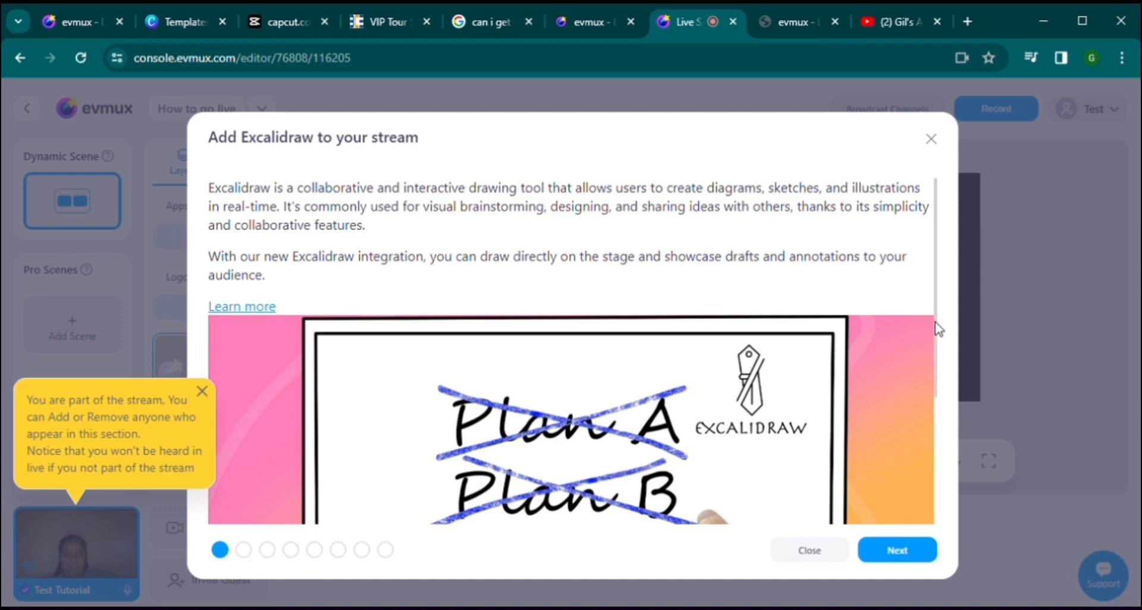
Step: Page through the what's-new tour past the giveaway and transcription announcements to Download Audio
left_click_drag(934, 333, 916, 473)
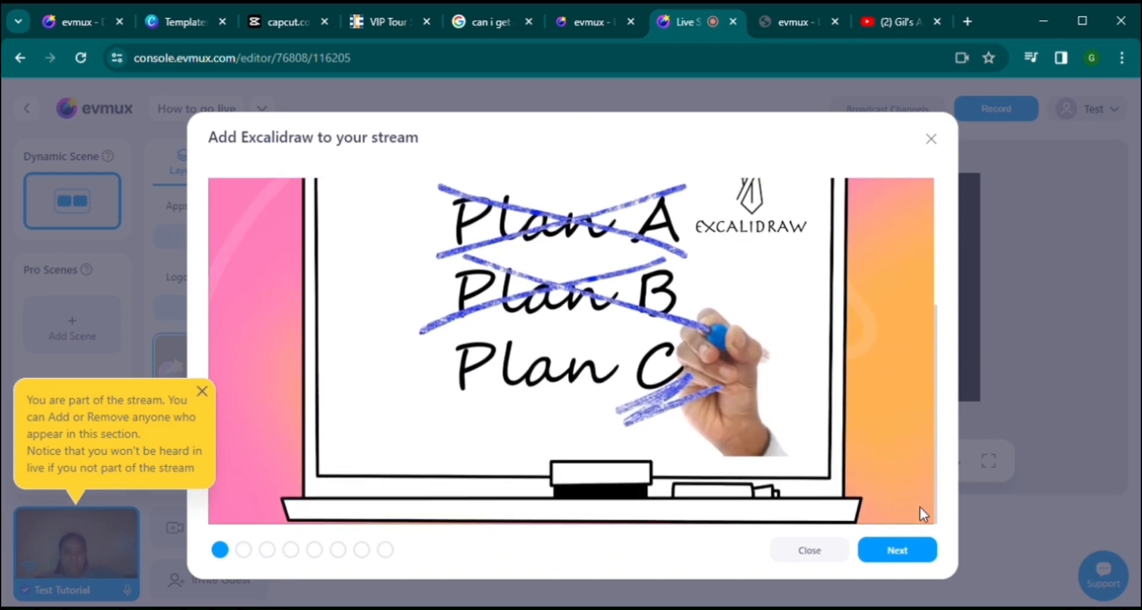
left_click(904, 552)
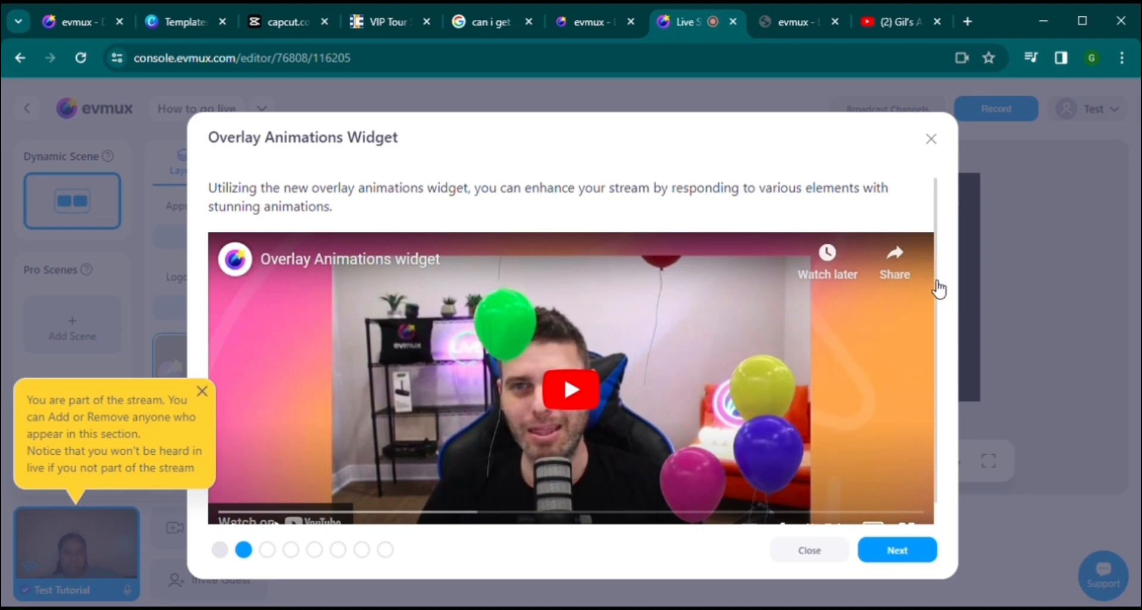
scroll(934, 297, "down", 1)
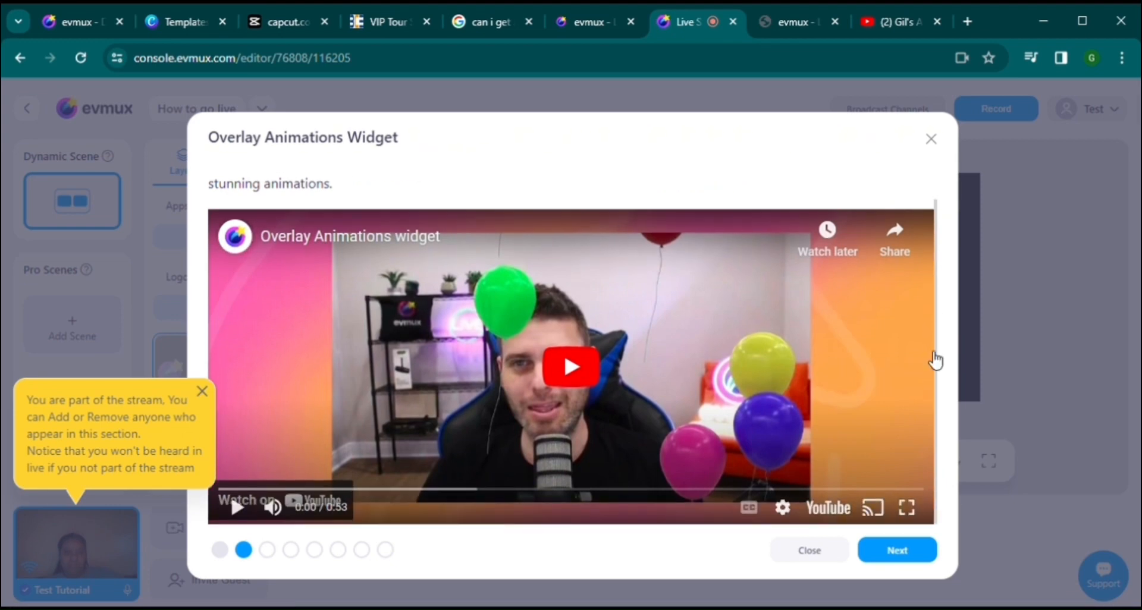
left_click(895, 553)
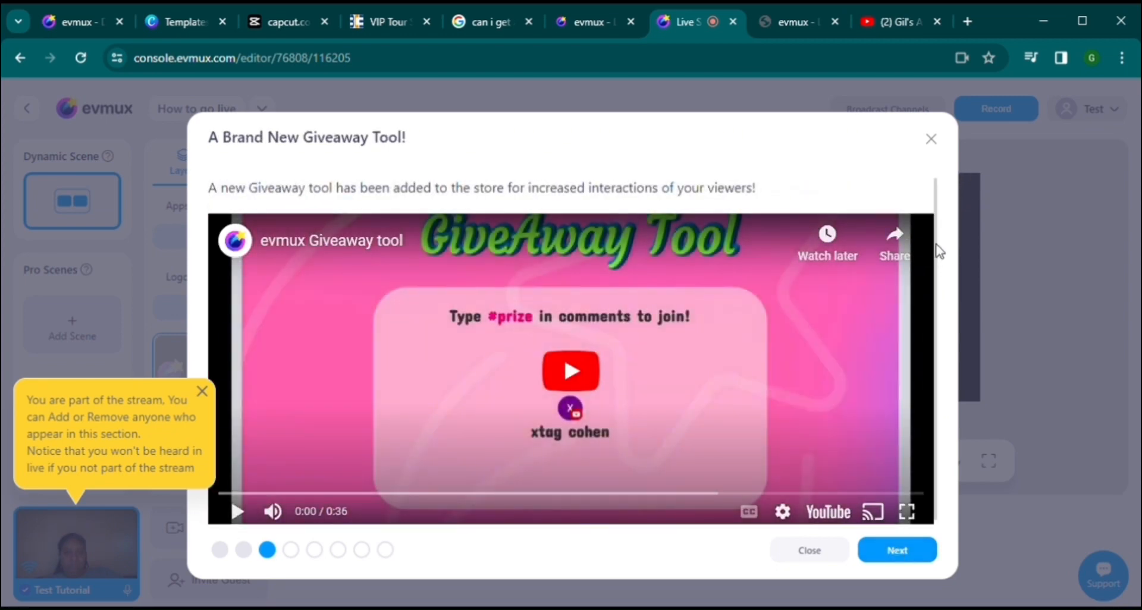
left_click_drag(936, 244, 934, 299)
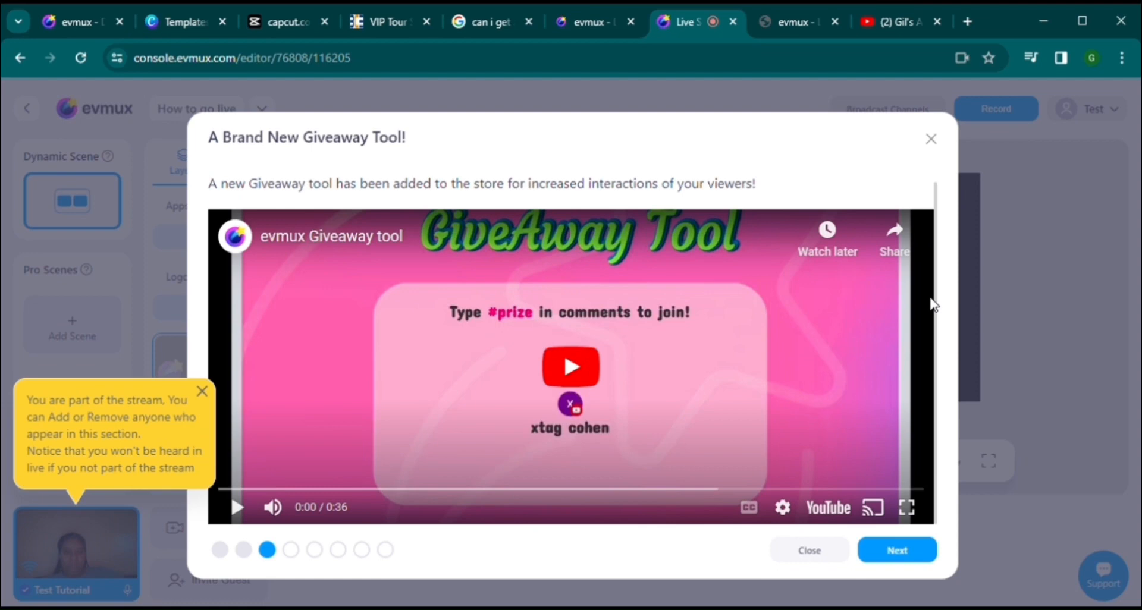
left_click(903, 559)
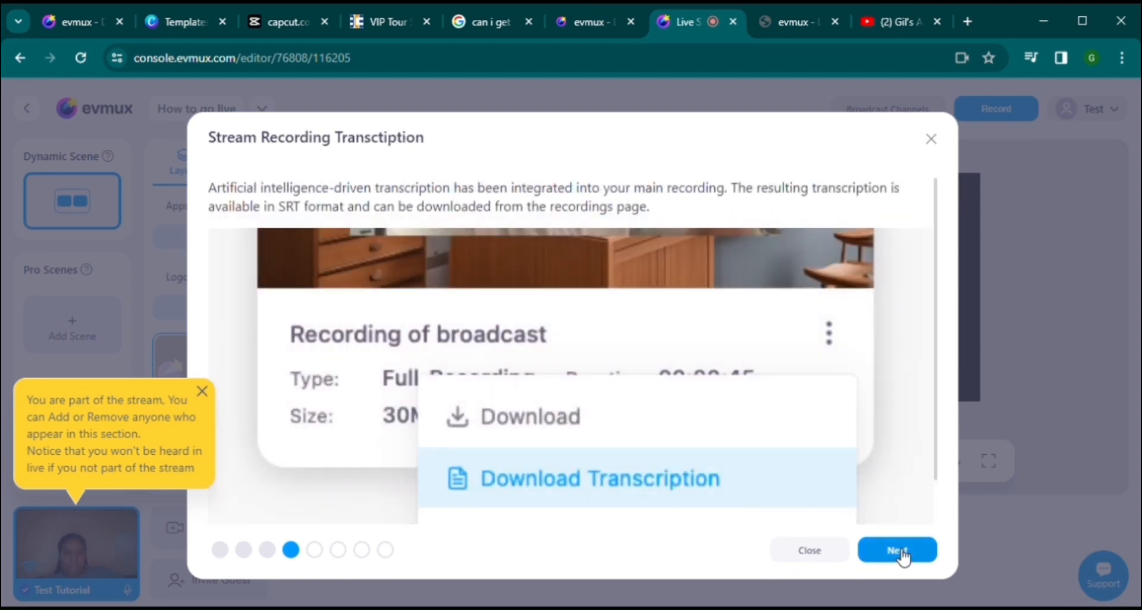
left_click_drag(941, 276, 930, 356)
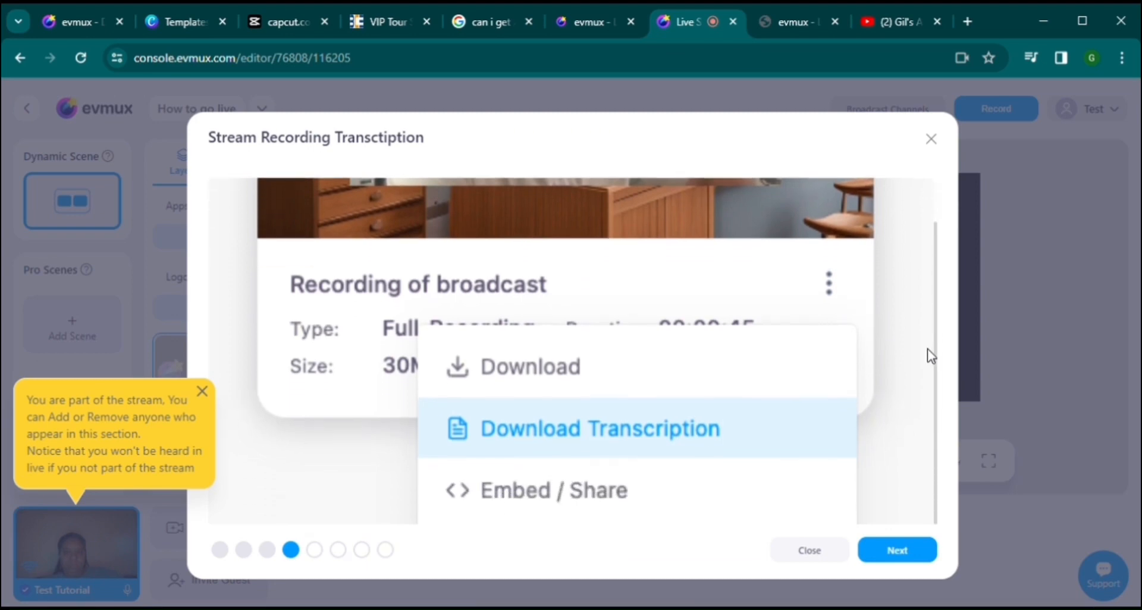
left_click(898, 553)
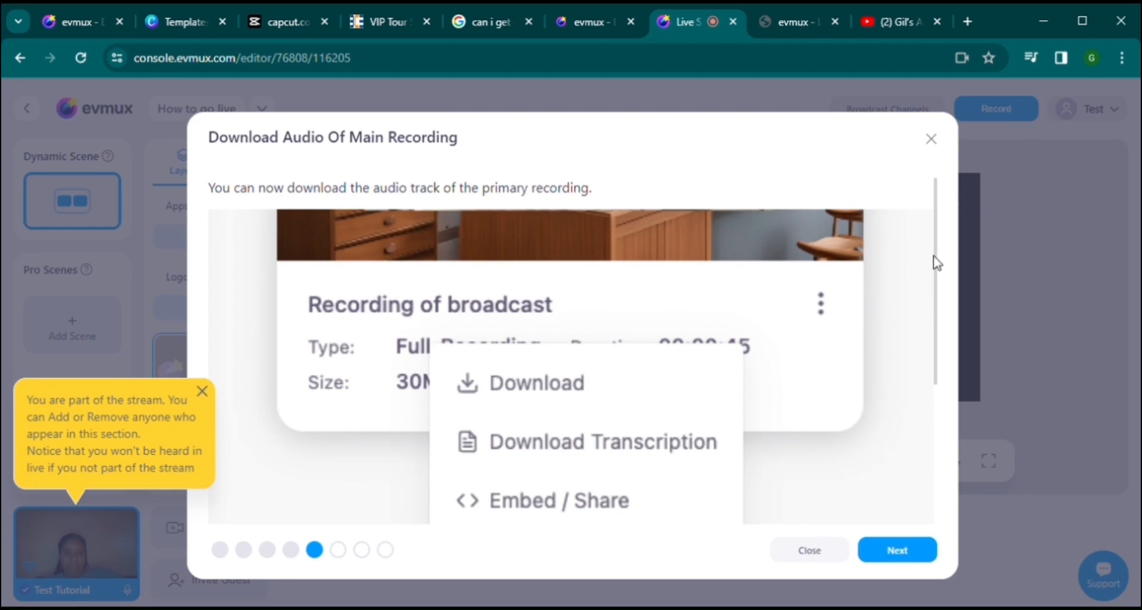
Step: Advance through the New Polls, Holy Bible and Instagram pages and finish the tour
left_click_drag(933, 258, 931, 467)
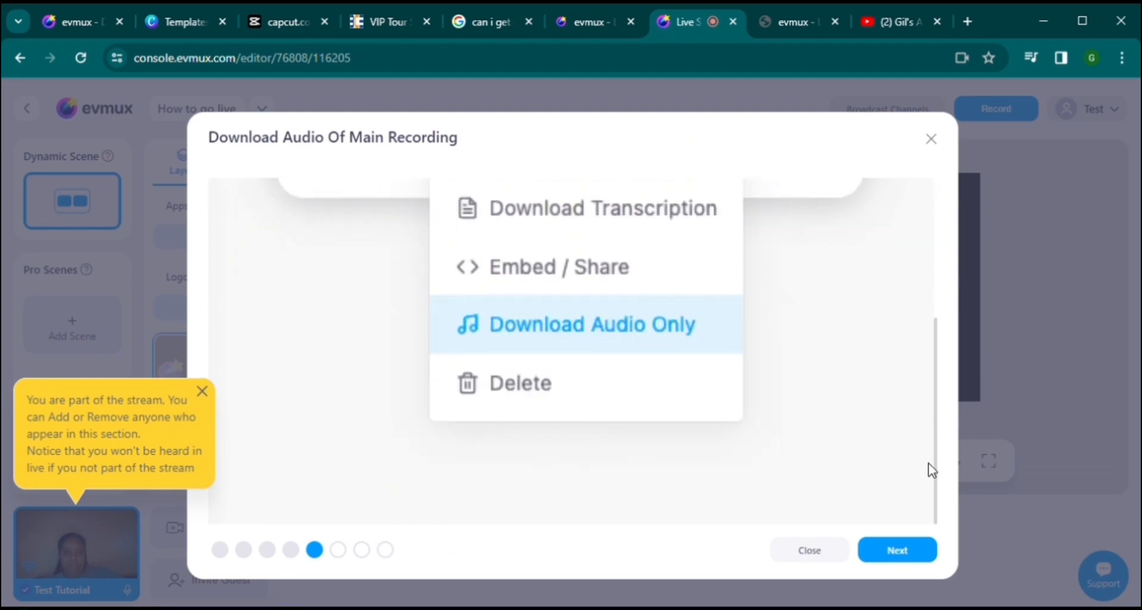
left_click(910, 554)
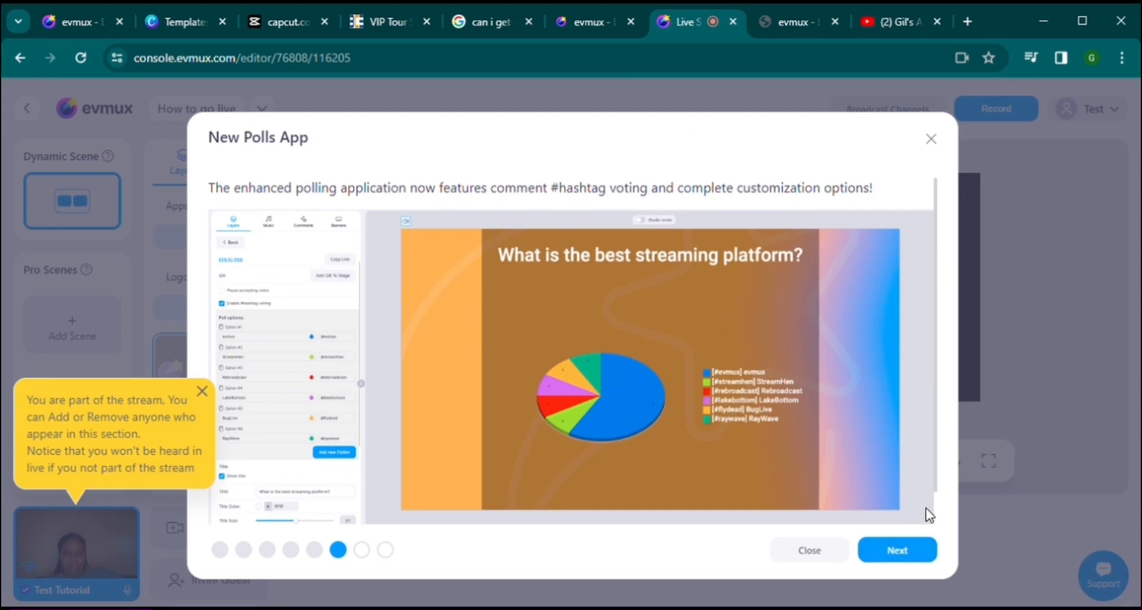
scroll(937, 503, "down", 1)
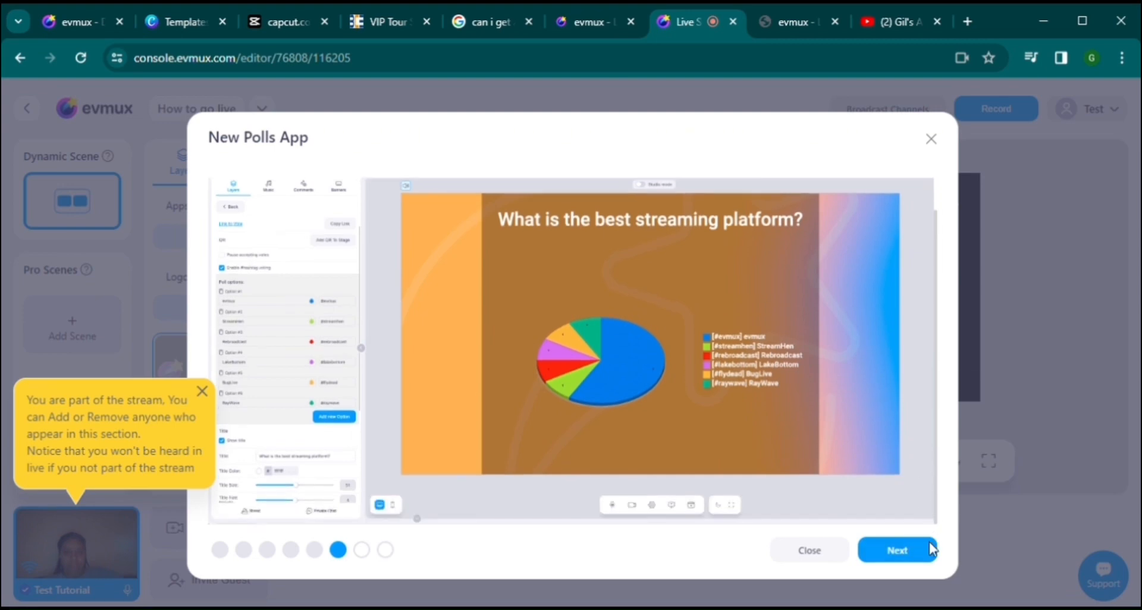
left_click(912, 560)
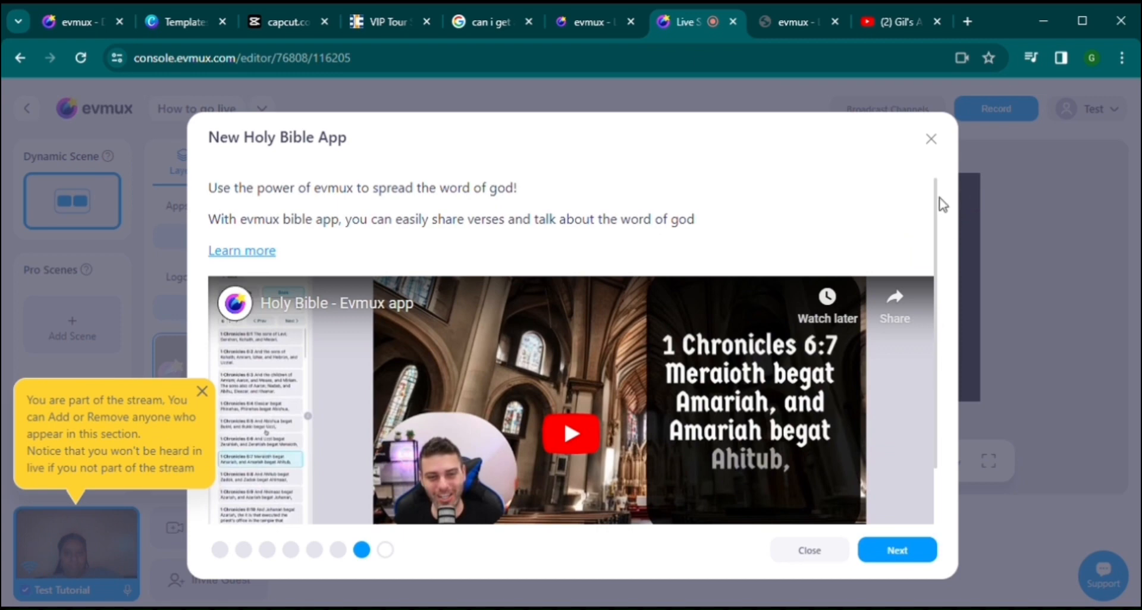
scroll(933, 200, "down", 2)
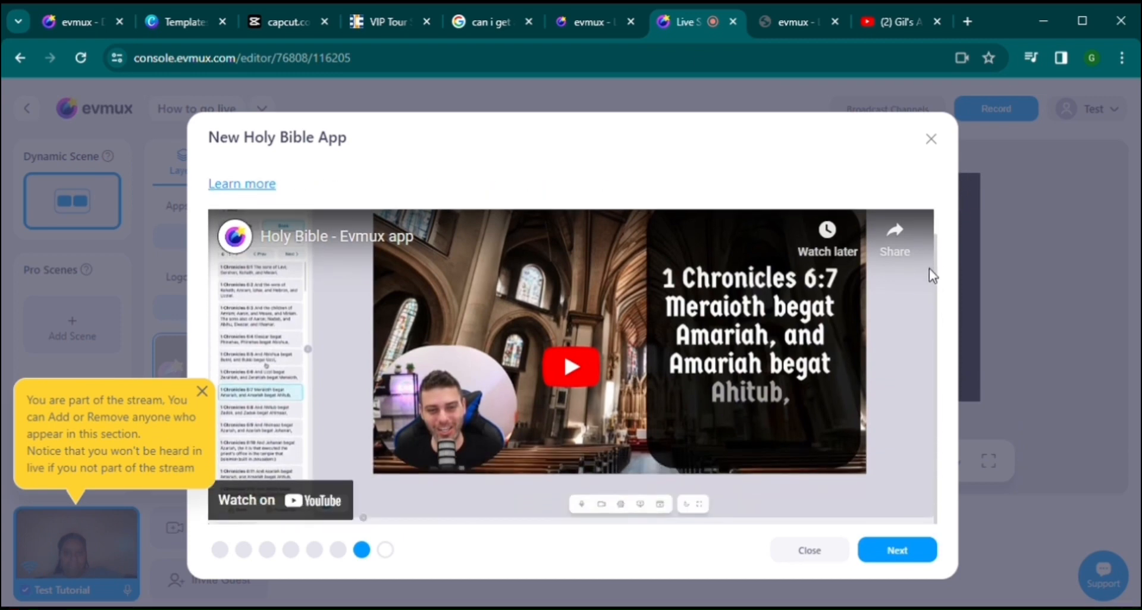
left_click(901, 551)
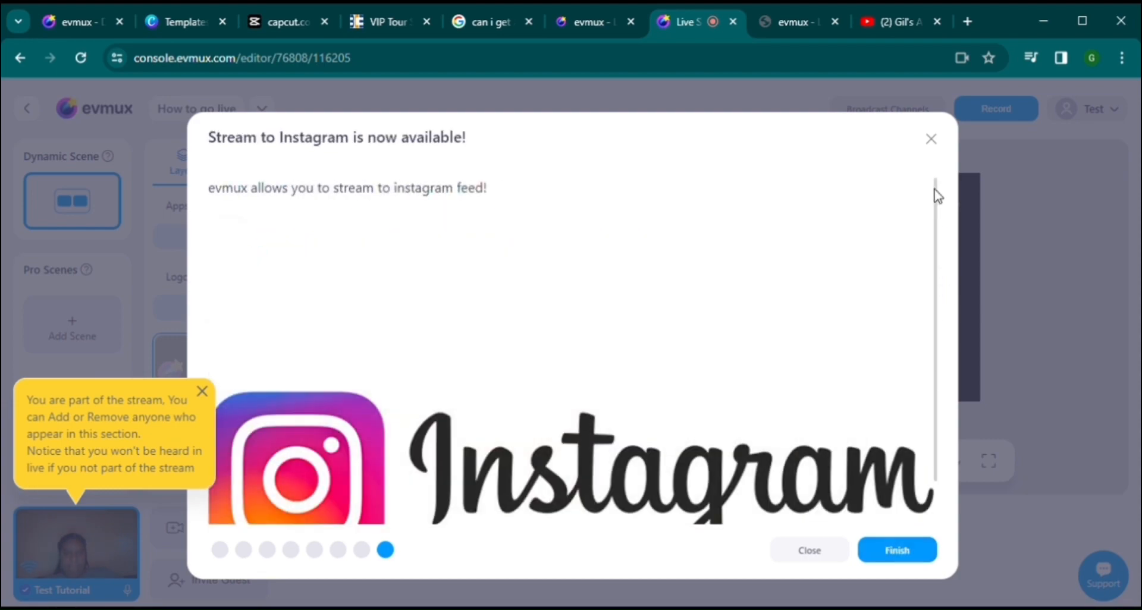
left_click_drag(940, 194, 933, 253)
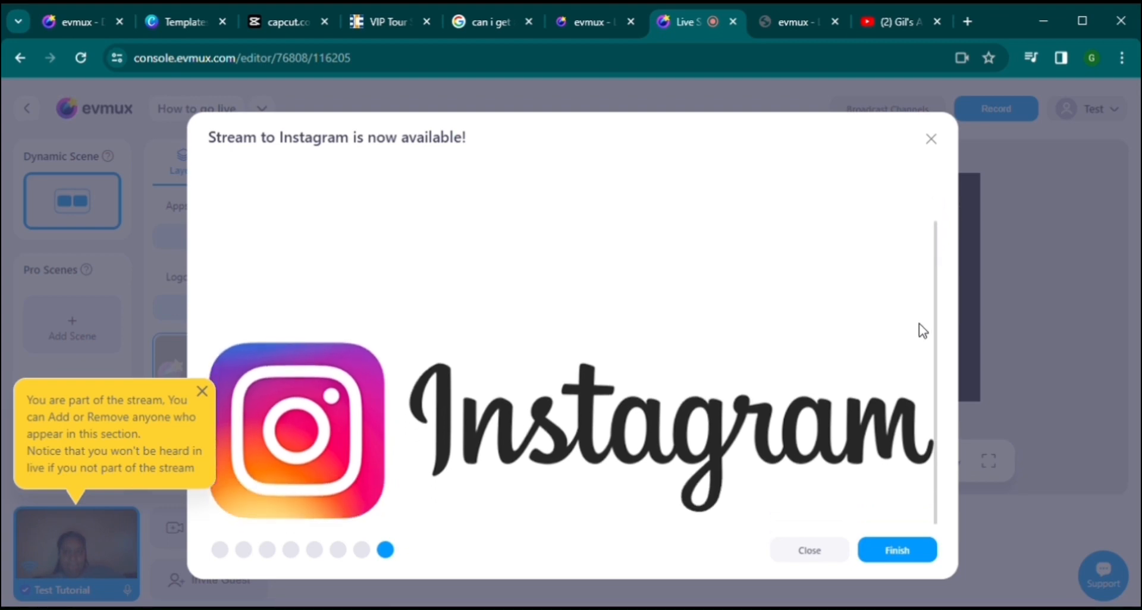
left_click(902, 553)
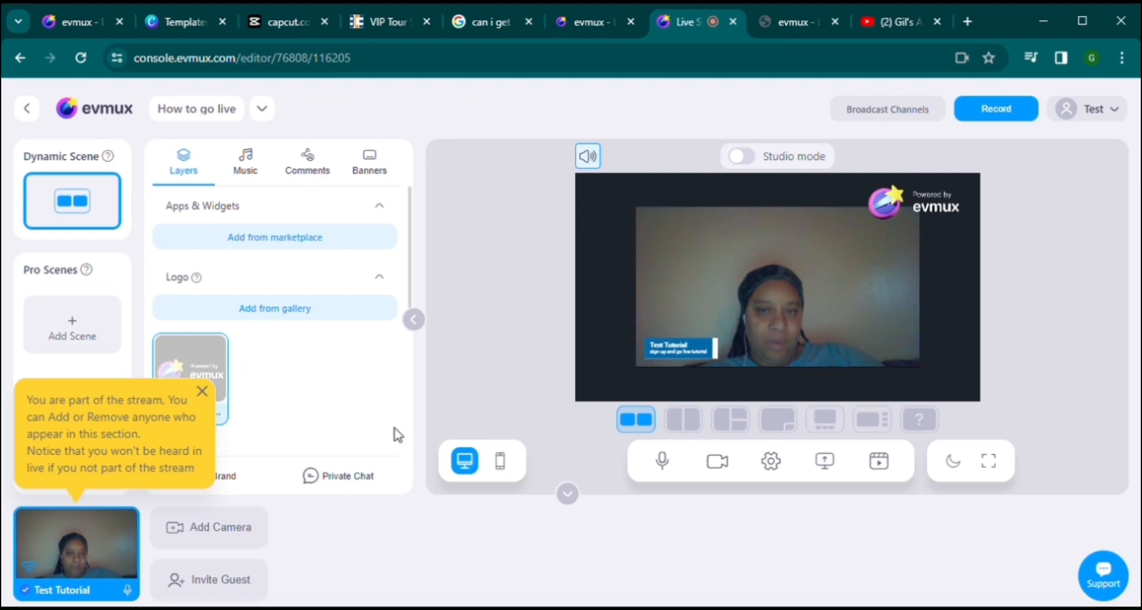
Step: Dismiss the stream tip, pick the full-frame camera layout, then try the locked Pro layout
left_click(204, 393)
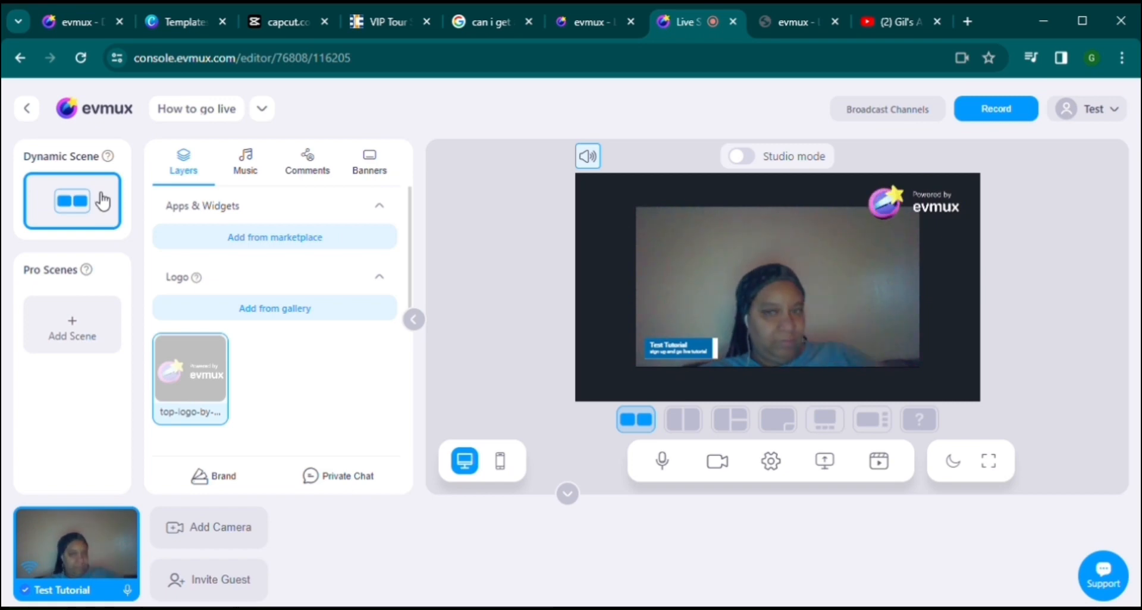
left_click(692, 429)
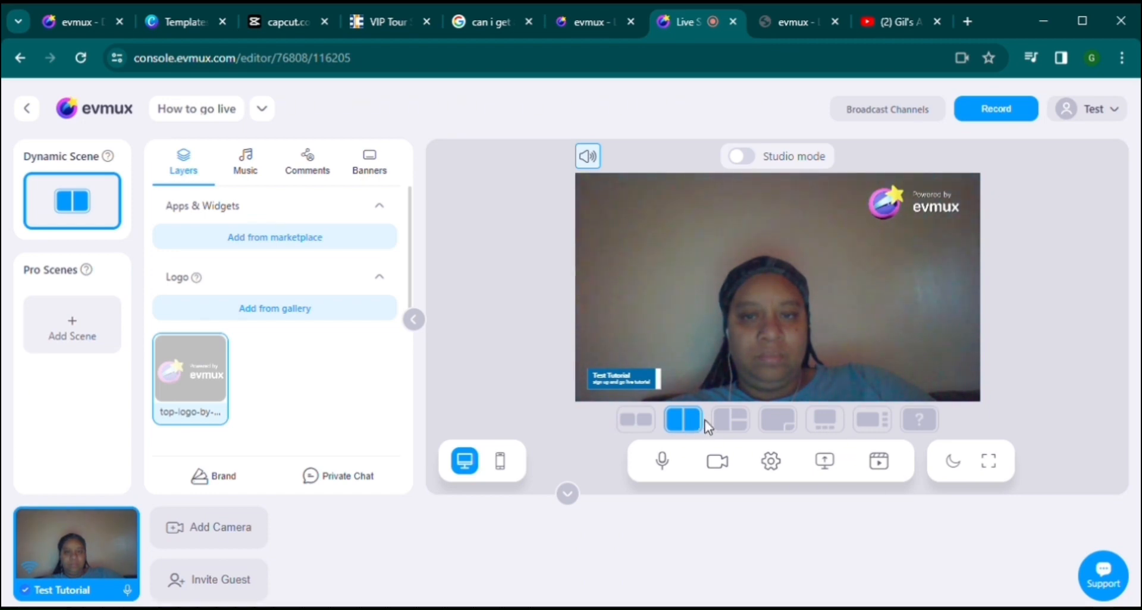
left_click(871, 420)
left_click(919, 420)
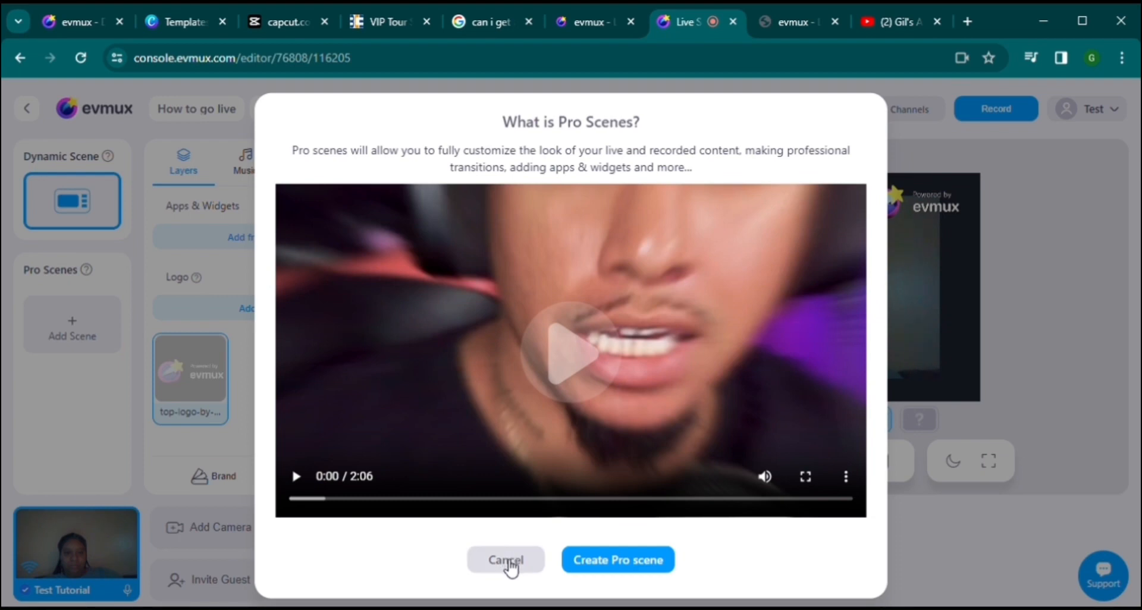
Step: Dismiss the Pro Scenes explainer, check and close Invite Guest, then head back out of the studio
left_click(510, 568)
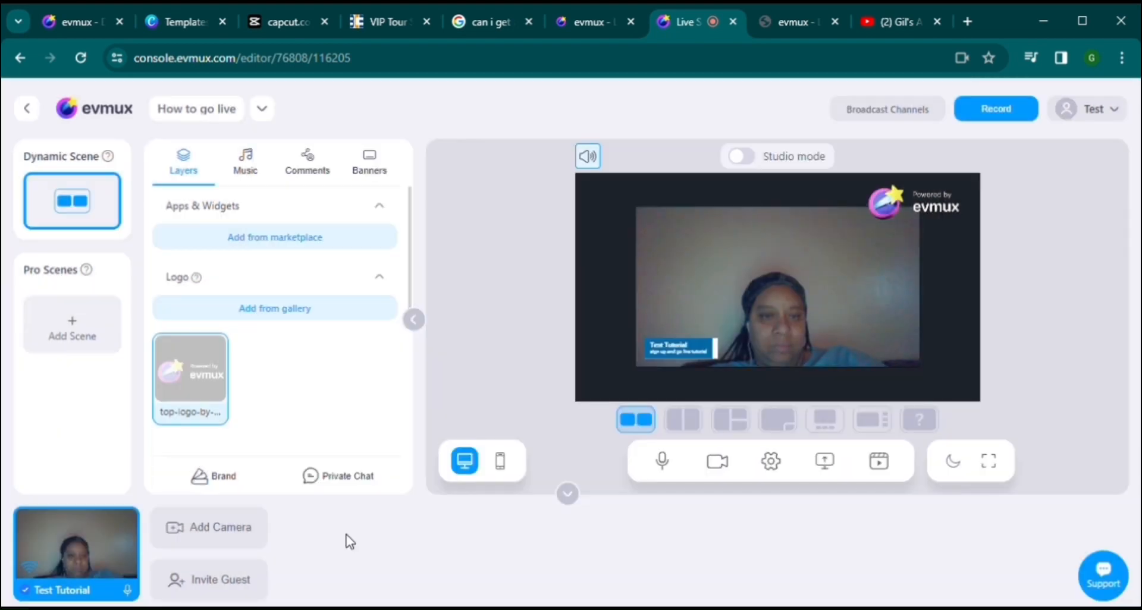
left_click(225, 594)
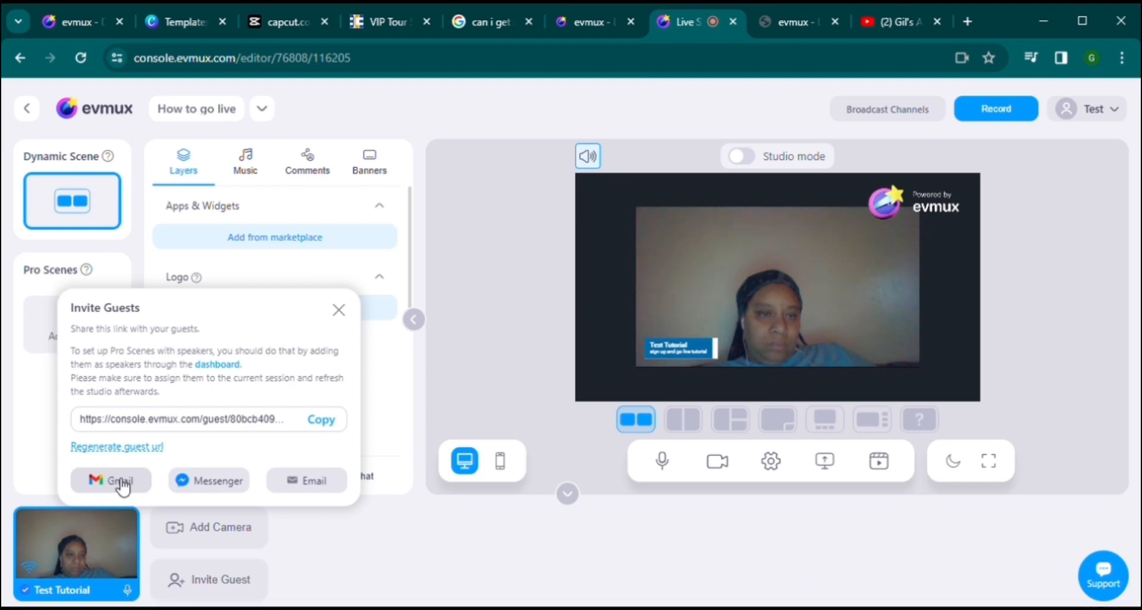
left_click(339, 312)
left_click(27, 108)
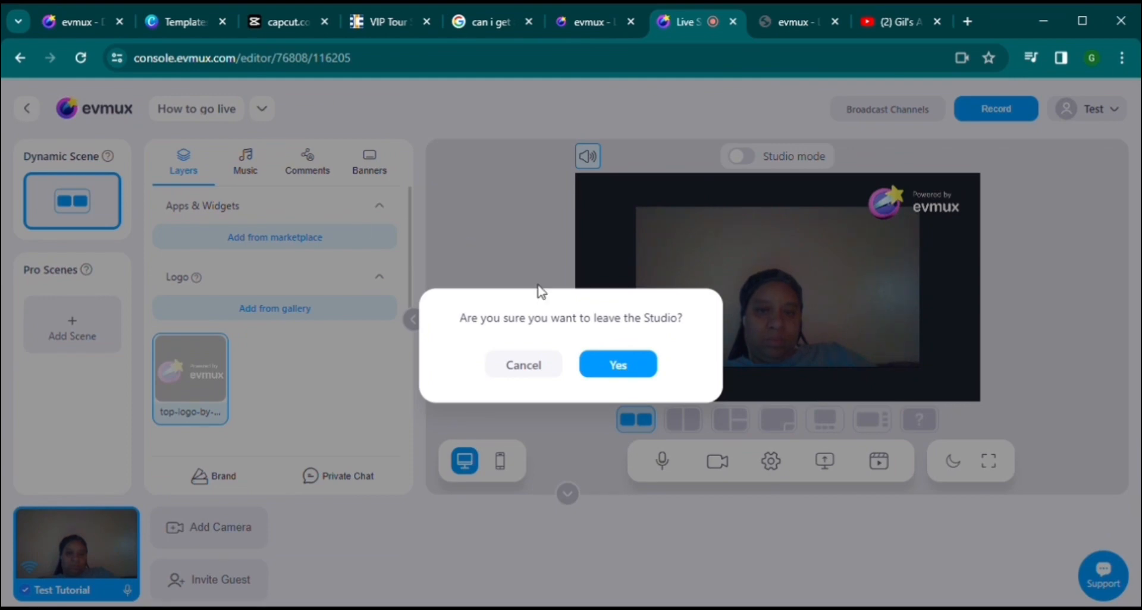
Step: Confirm leaving the How to go live studio for the dashboard
left_click(618, 364)
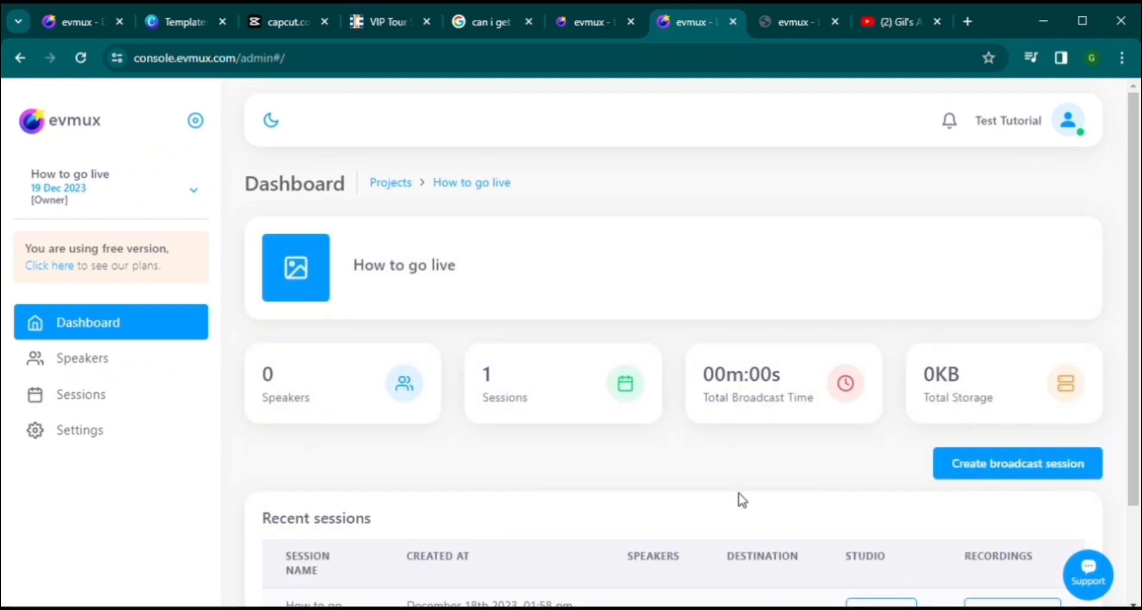
scroll(741, 497, "down", 2)
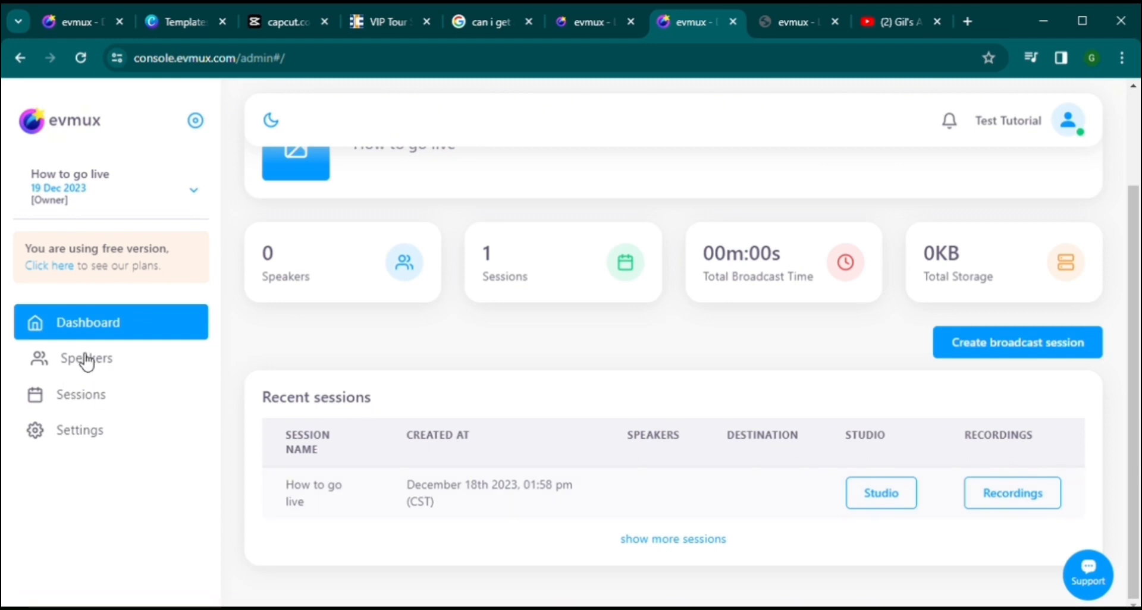
scroll(277, 244, "up", 3)
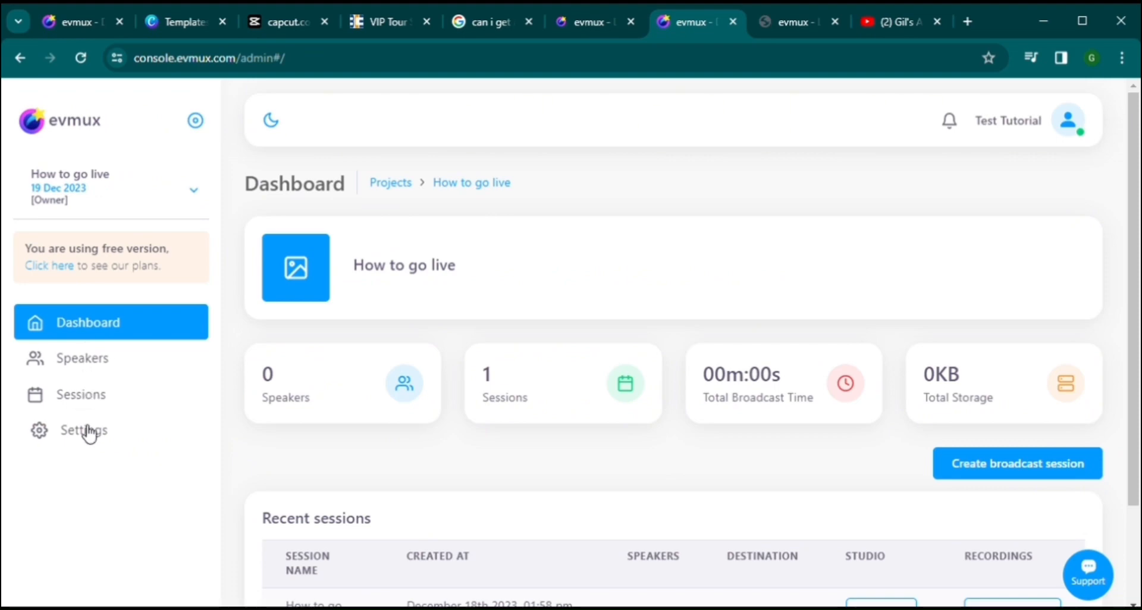
Step: Browse the project's Speakers and Sessions lists, then open its Settings
left_click(93, 359)
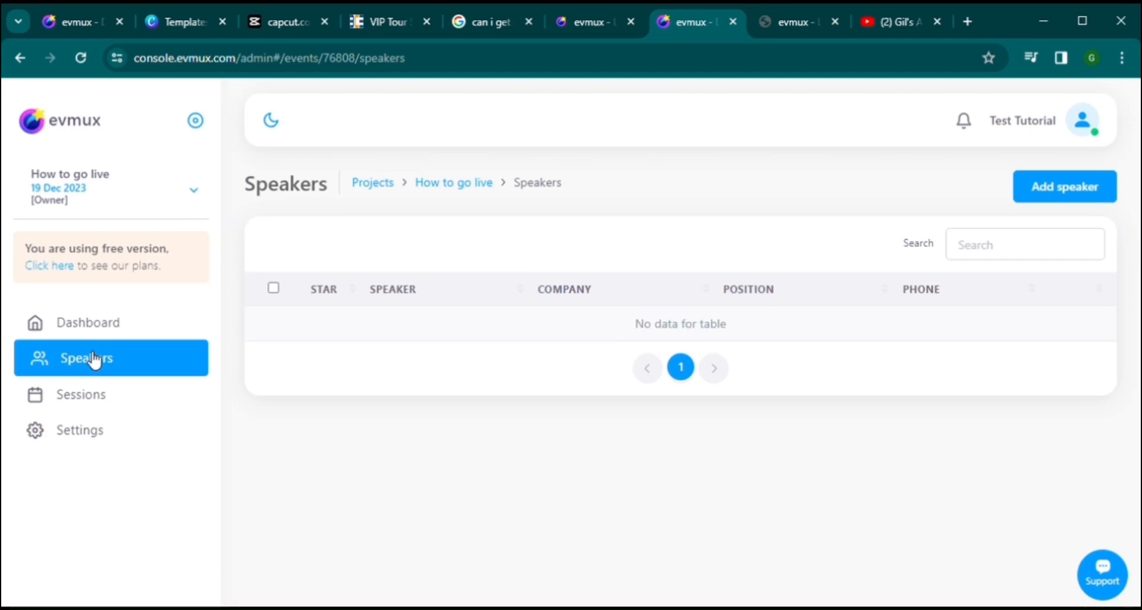
left_click(94, 402)
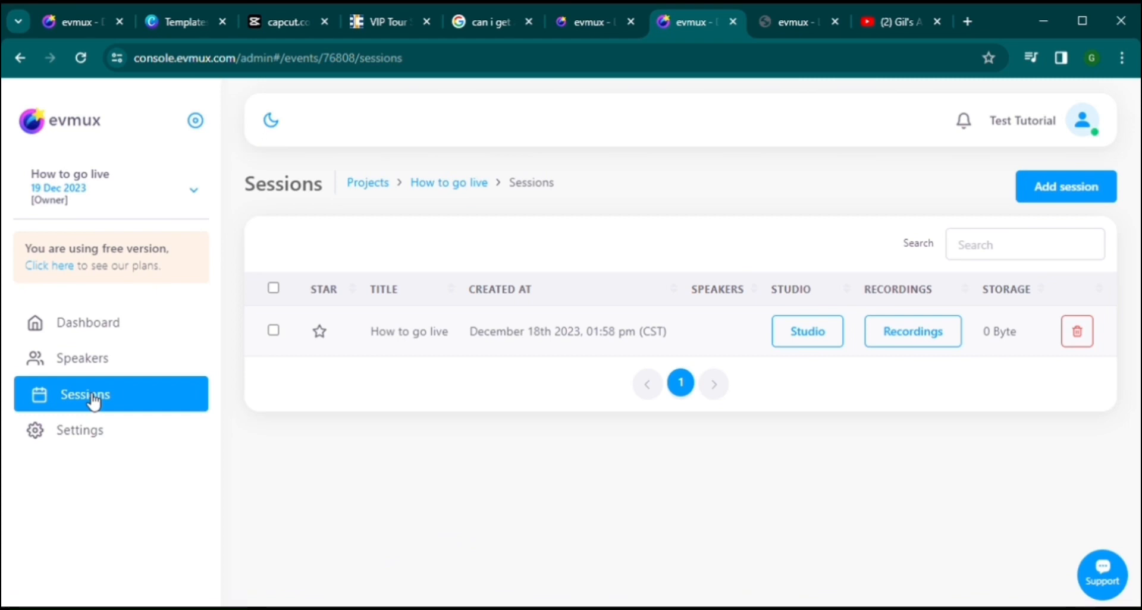
left_click(89, 436)
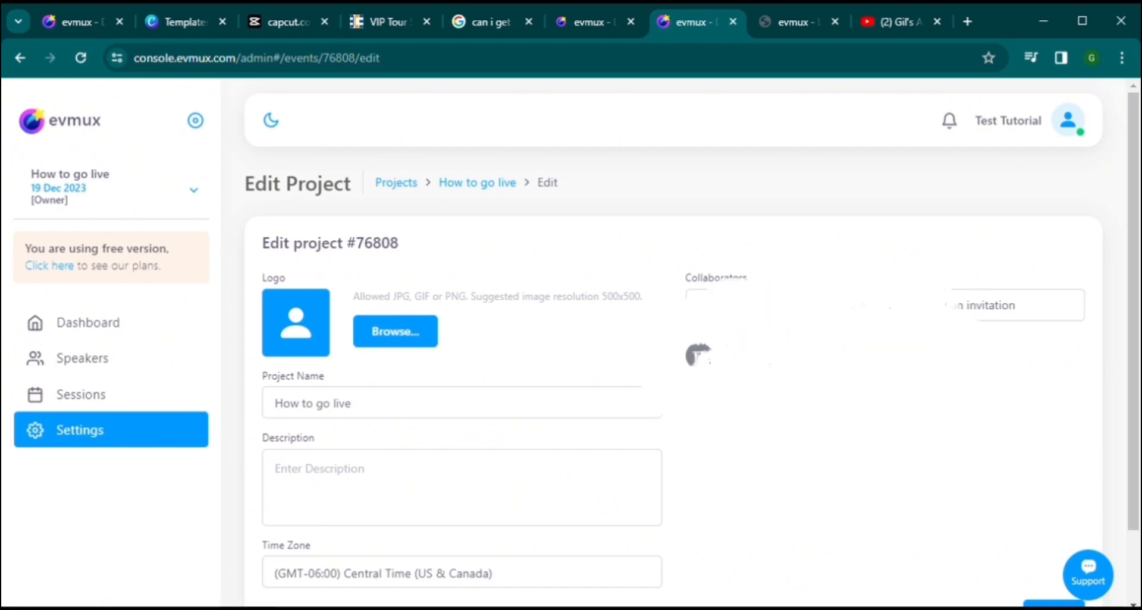
Step: Add the invitee's e-mail address as a project collaborator
scroll(855, 309, "down", 2)
scroll(862, 286, "up", 1)
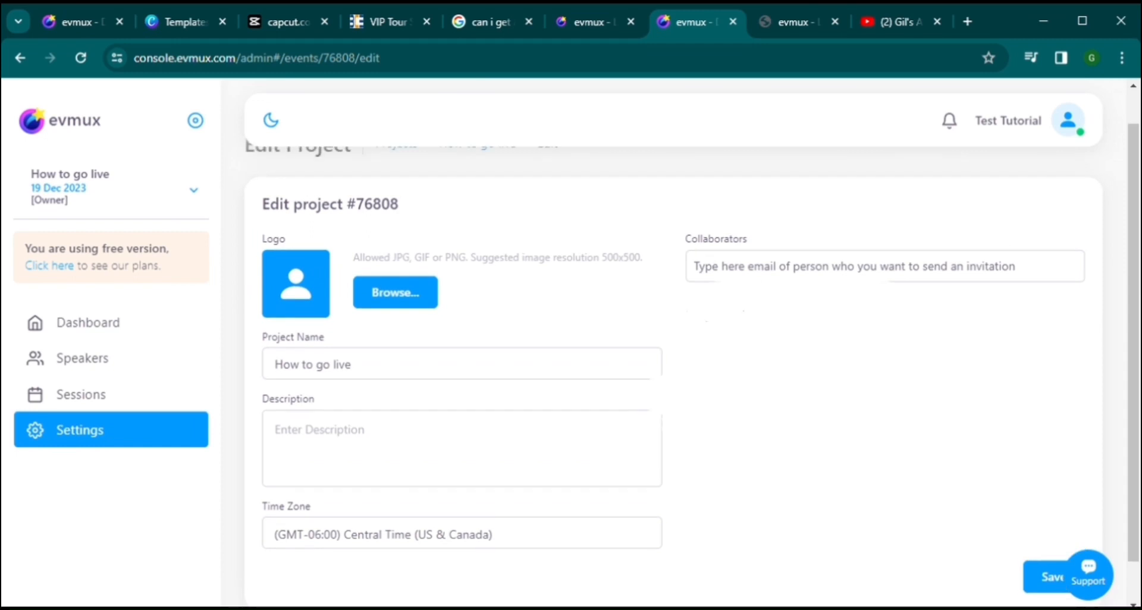
left_click(866, 269)
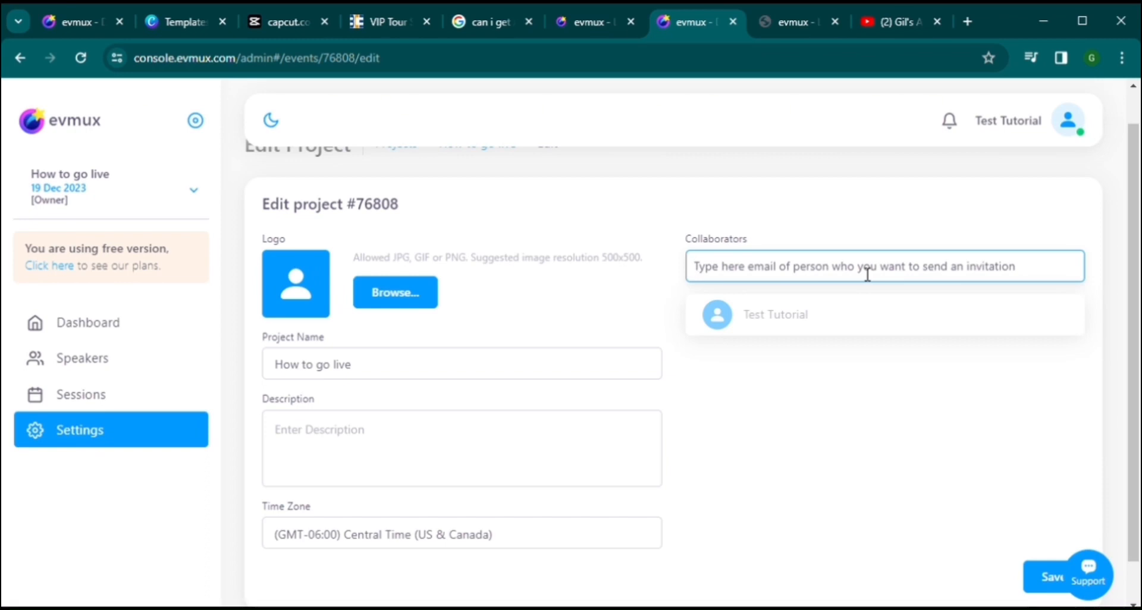
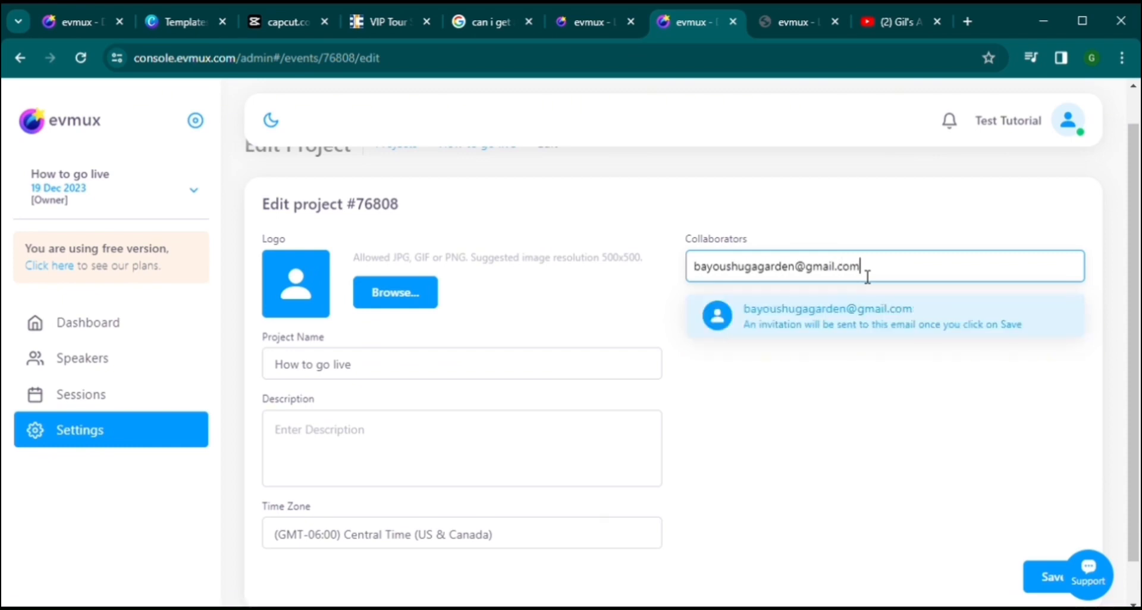
key("Return")
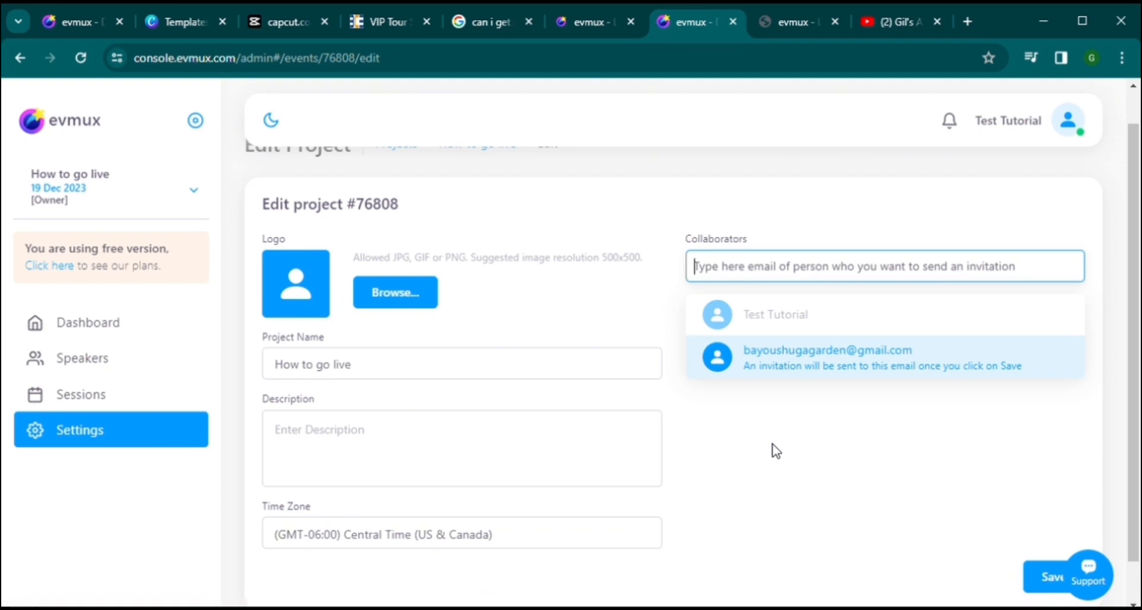
Step: Set the description to 'I will walk you through the steps to going live with Evmux.'
left_click(477, 440)
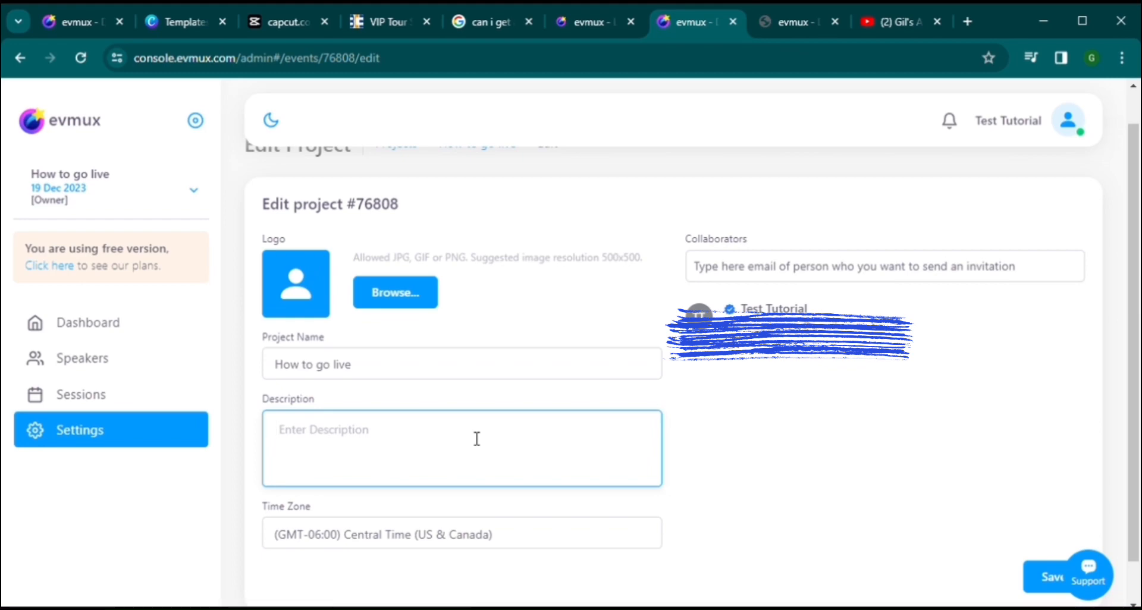
type("I will wakj")
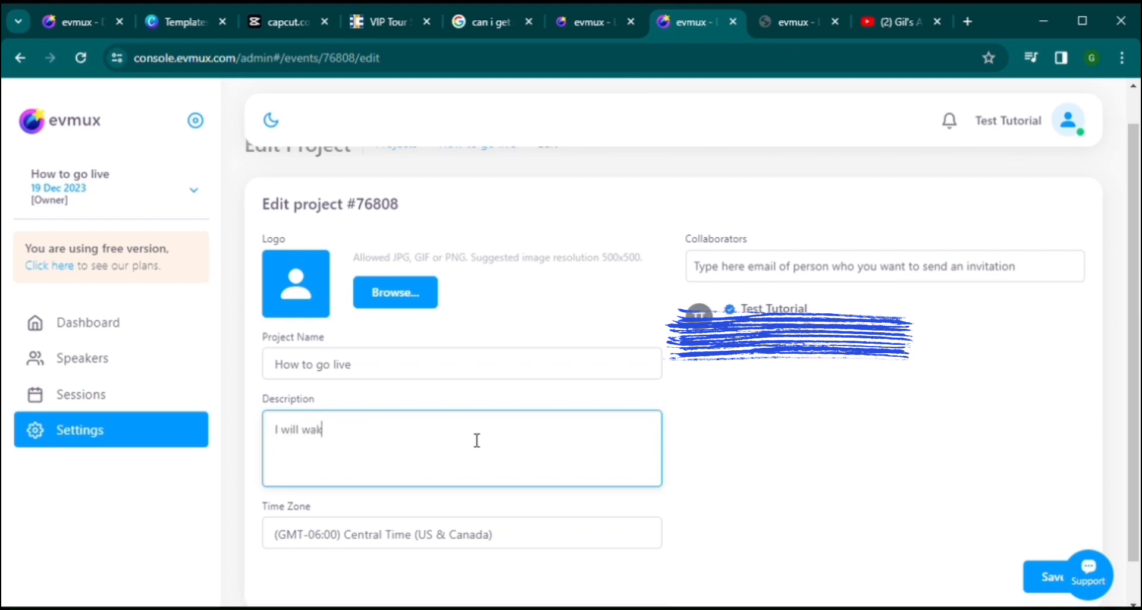
type("k you through the ")
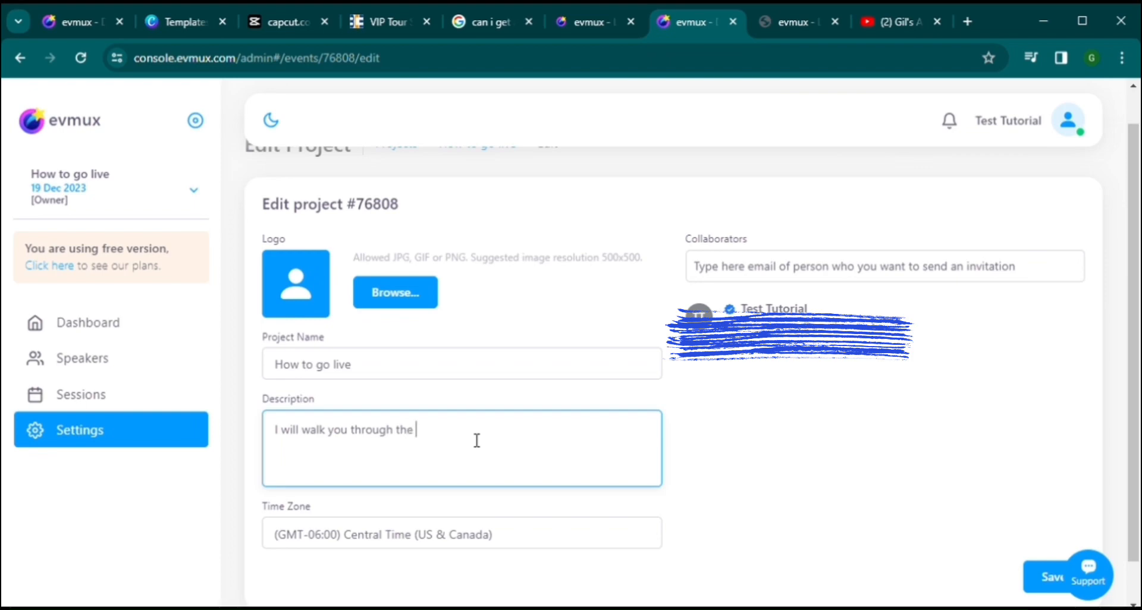
type("steps to going live with Evmux.")
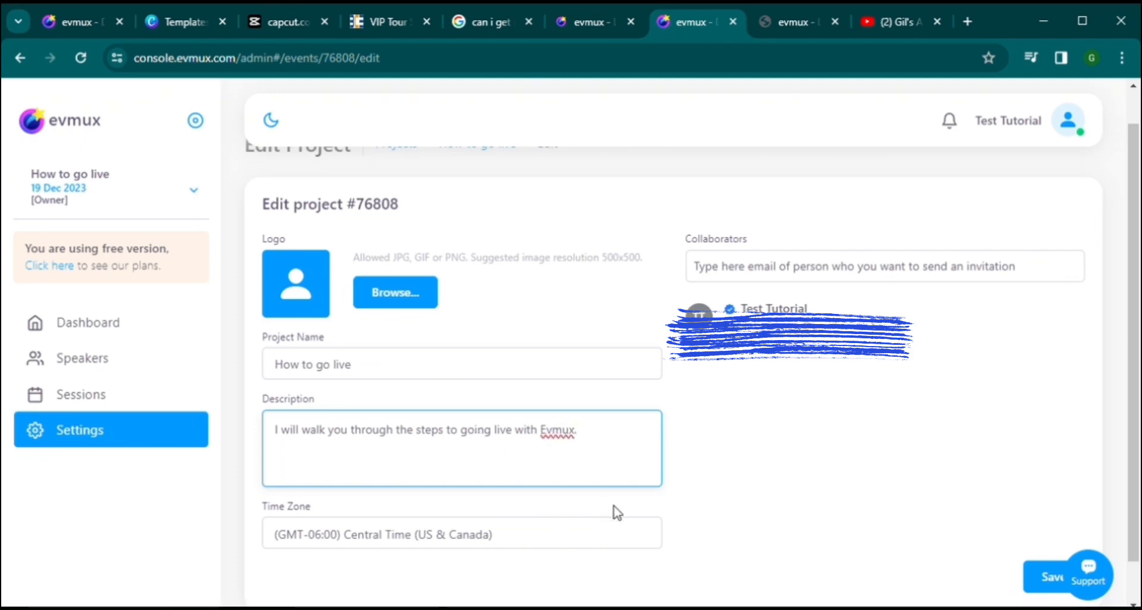
scroll(612, 510, "down", 1)
scroll(616, 512, "up", 2)
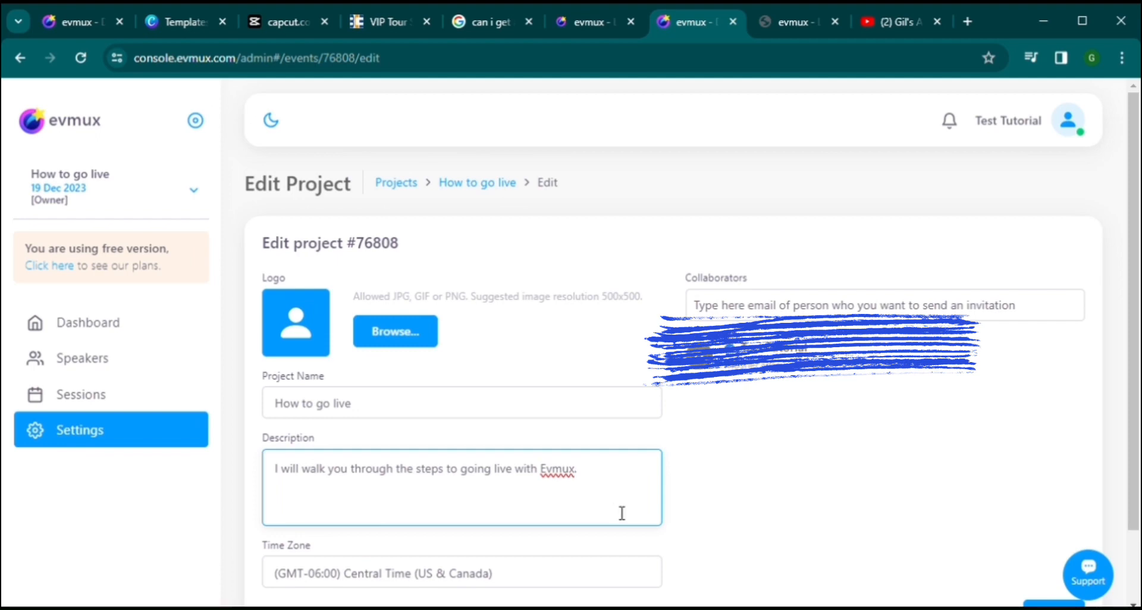
scroll(619, 512, "down", 2)
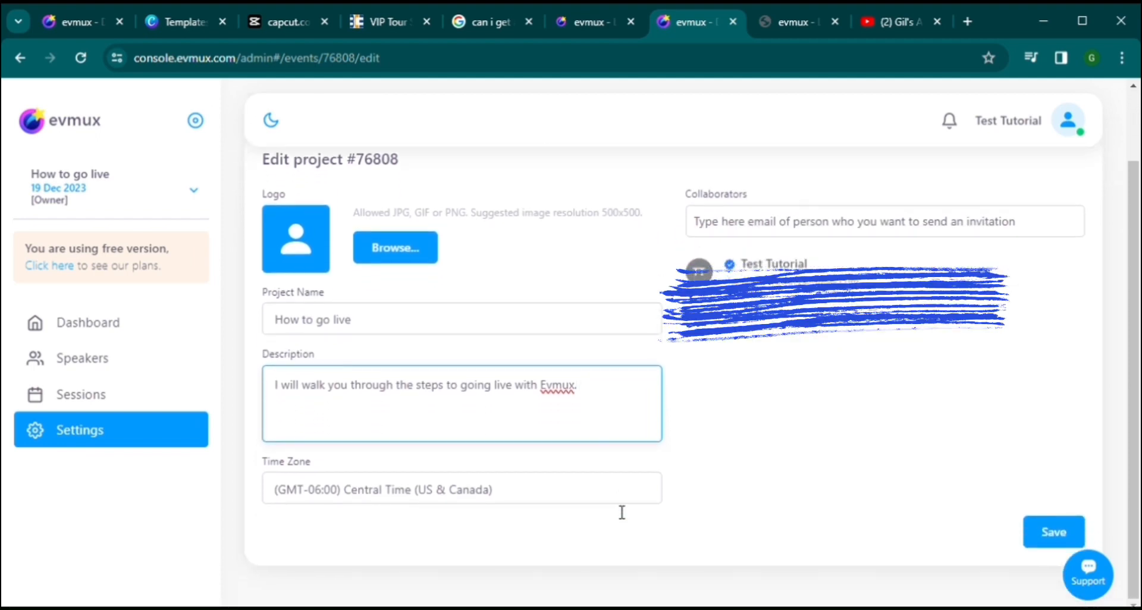
Step: Upload a pie-and-ice-cream photo as the cropped project logo, save, and return to Dashboard
left_click(389, 250)
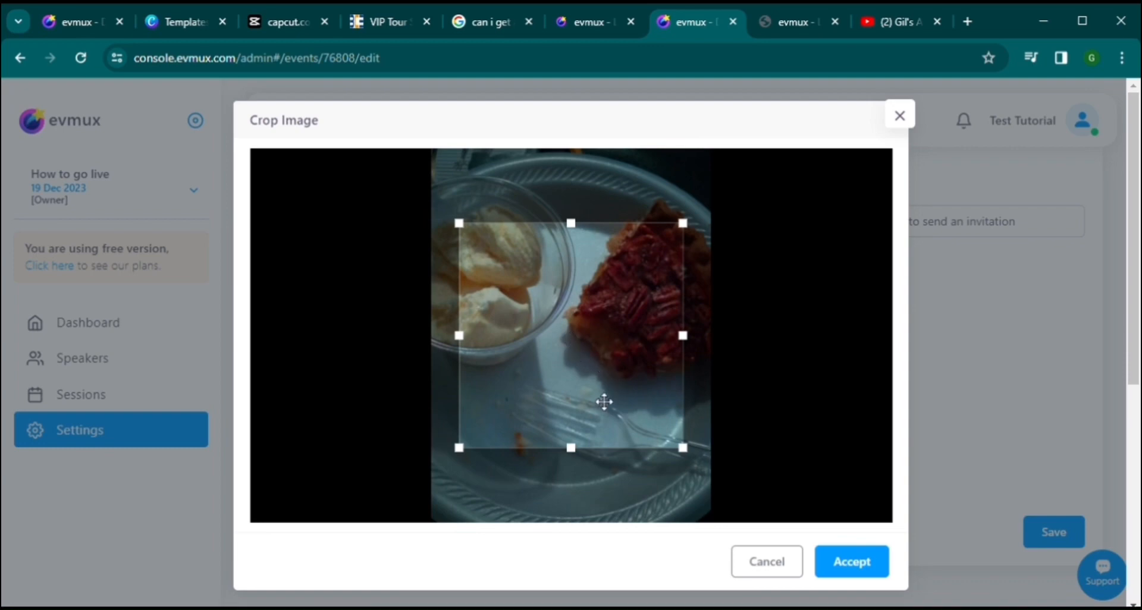
left_click_drag(586, 395, 574, 350)
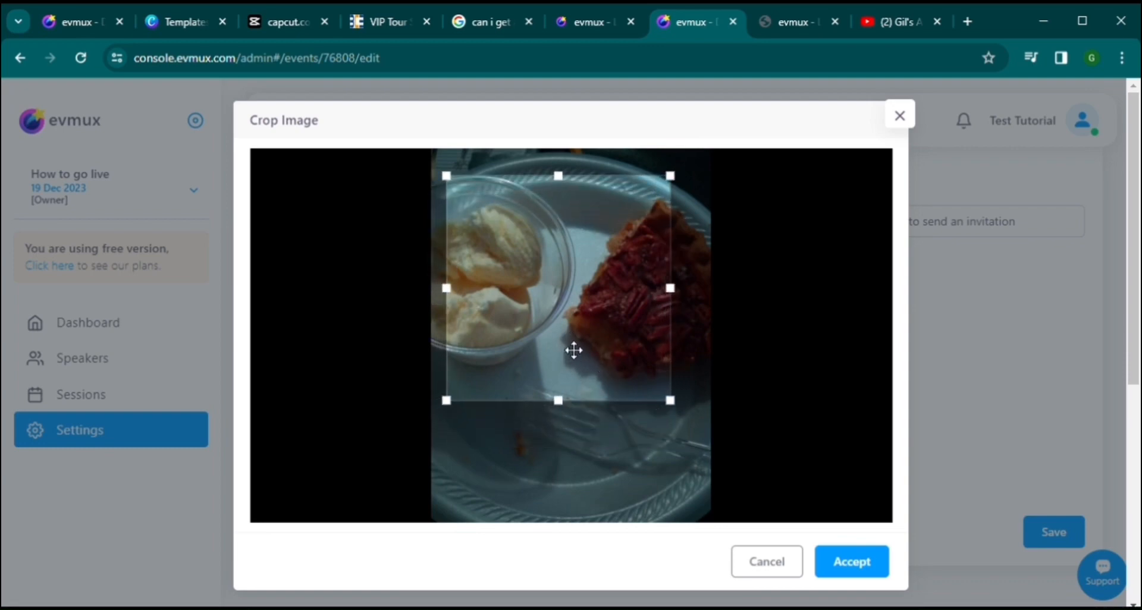
left_click(849, 573)
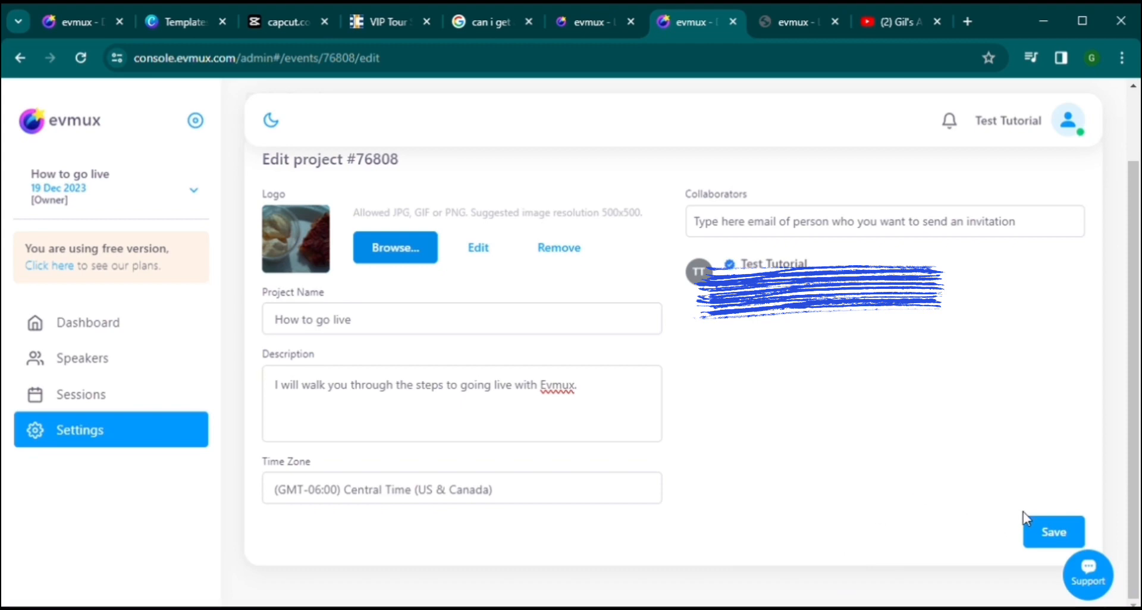
left_click(1050, 538)
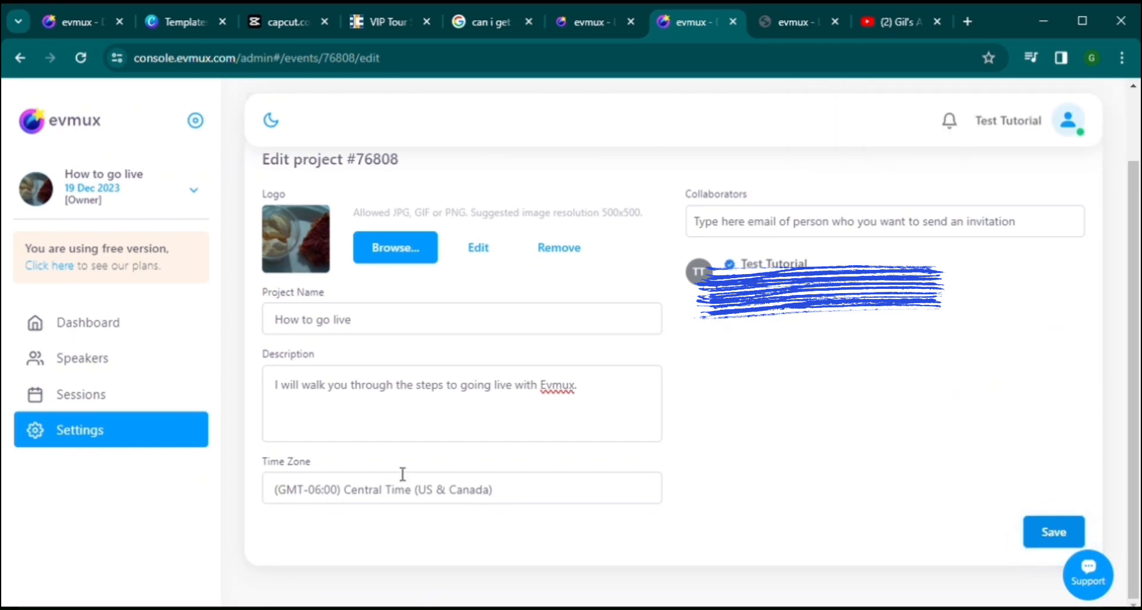
left_click(86, 327)
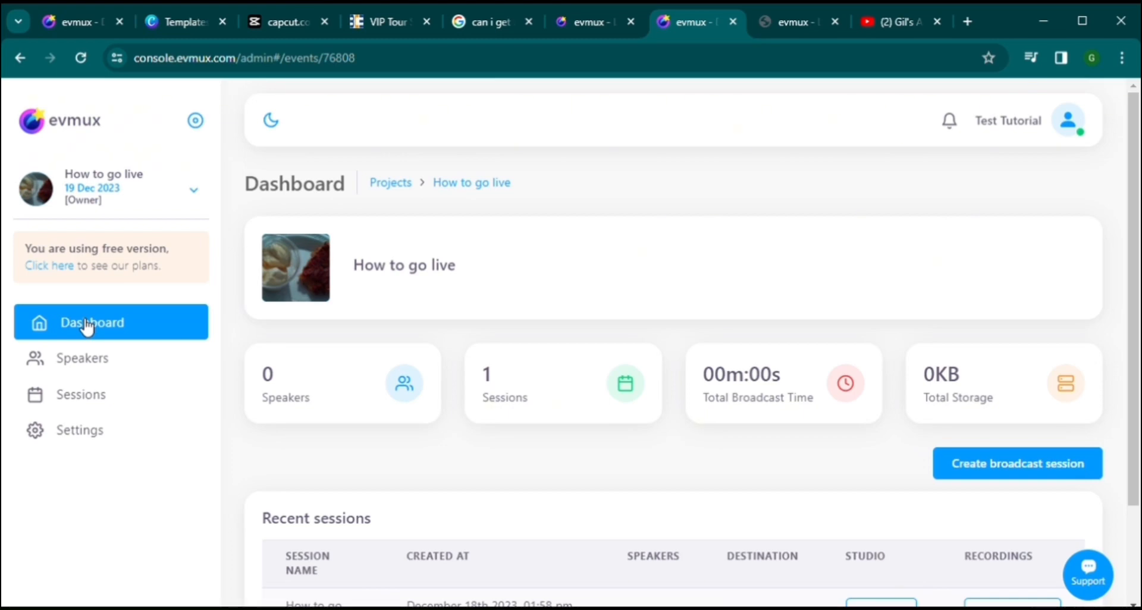
Step: Re-enter the studio and send the guest invitation to a new Gmail draft
scroll(801, 314, "down", 2)
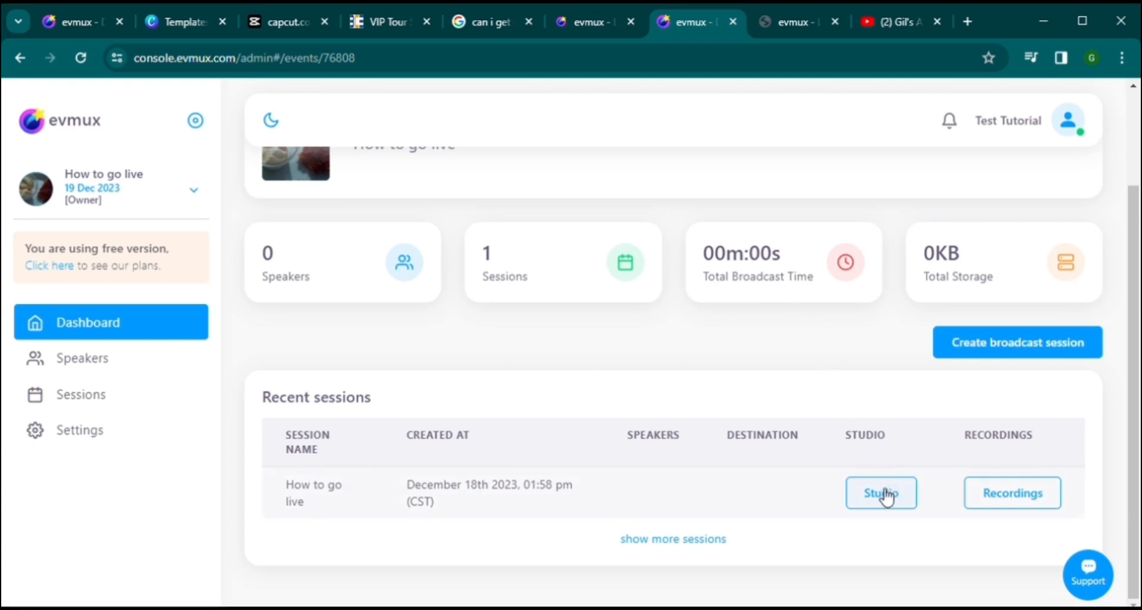
left_click(886, 496)
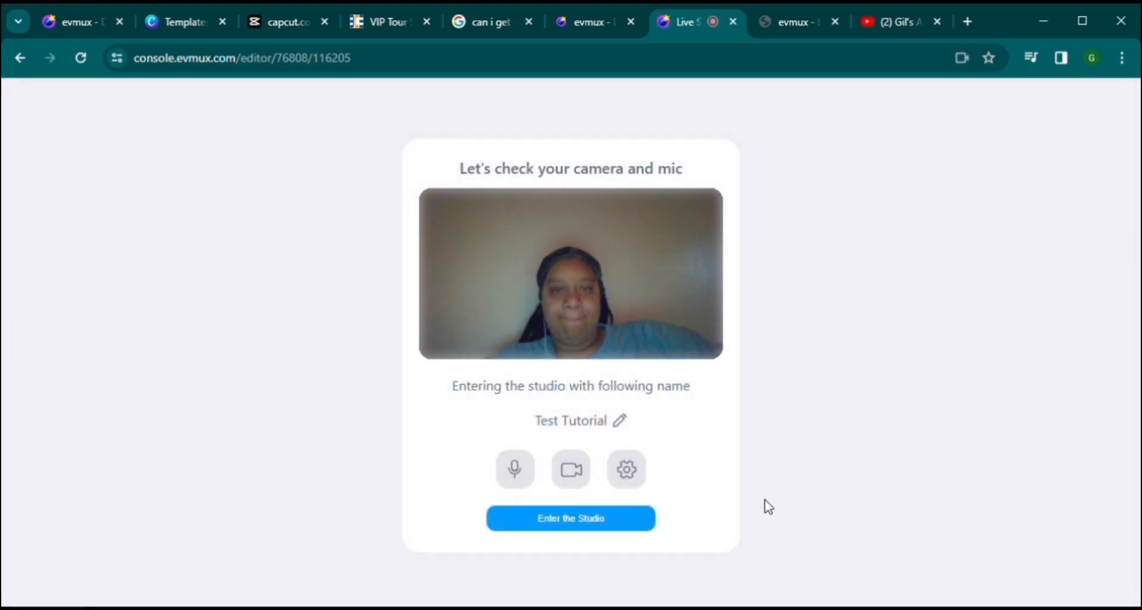
left_click(605, 527)
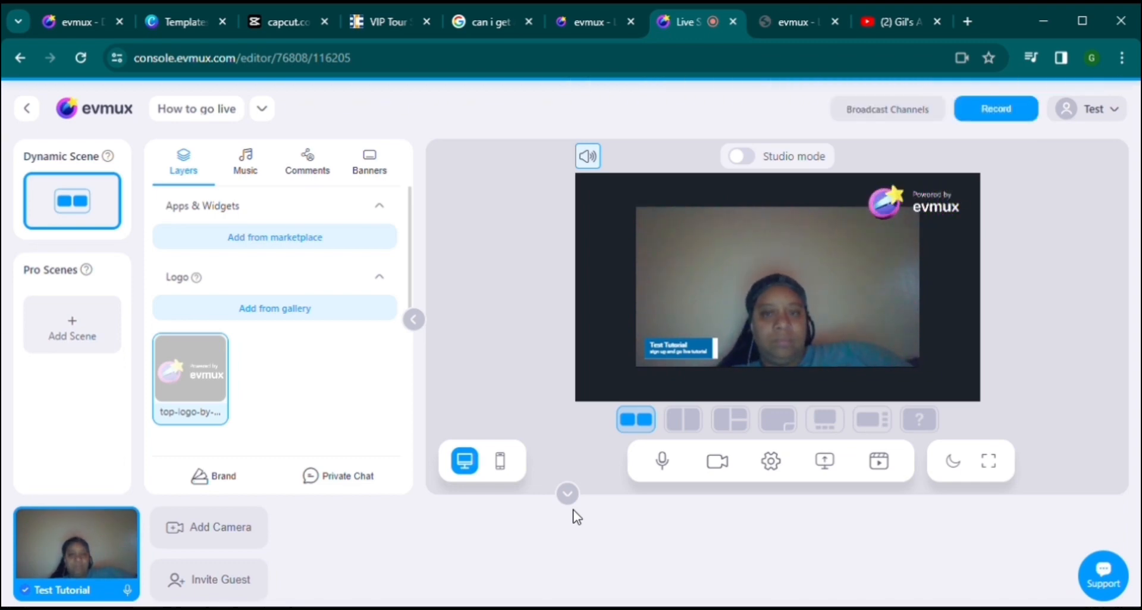
left_click(248, 592)
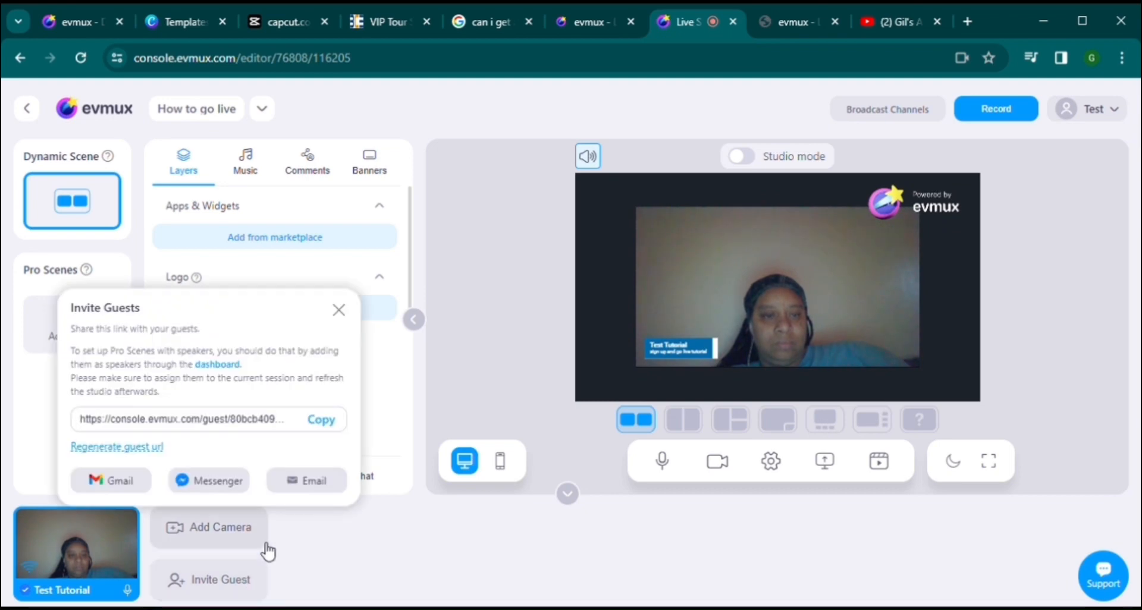
left_click(135, 485)
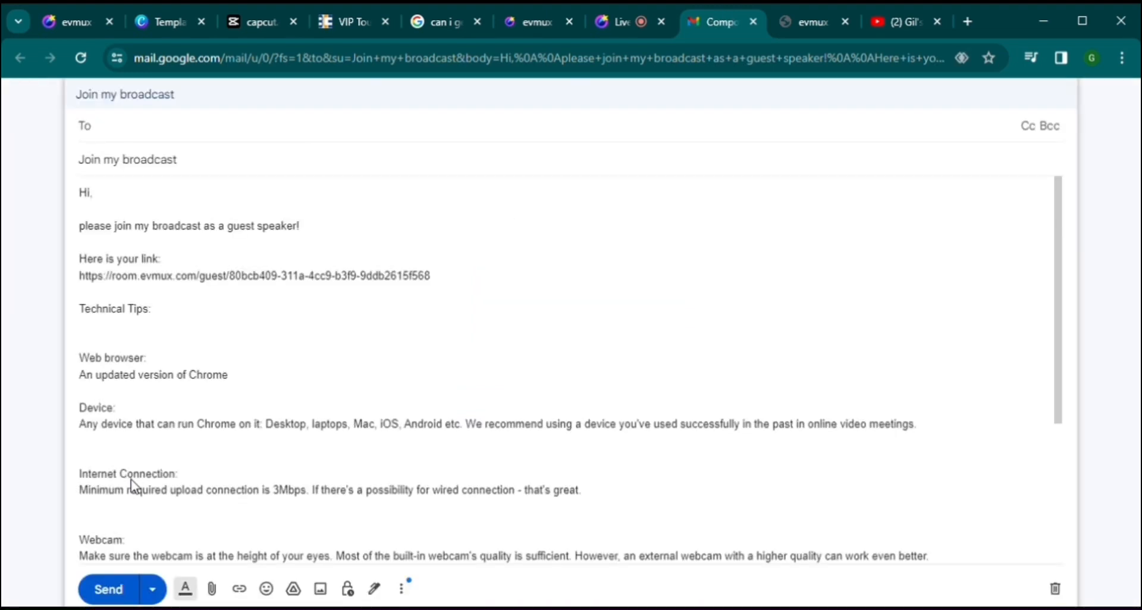
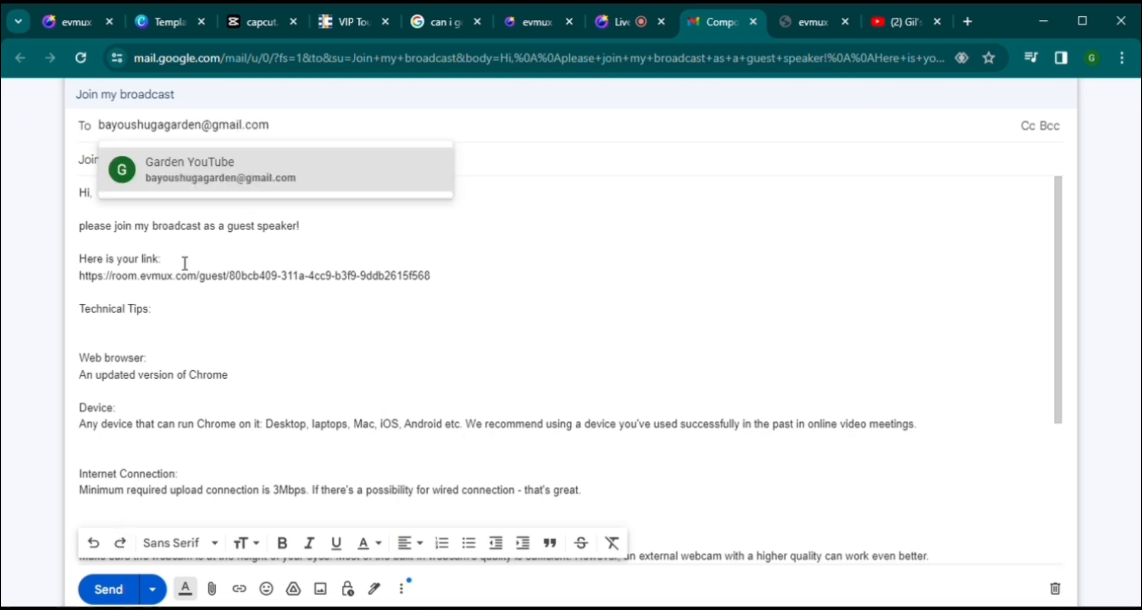
Step: Address the 'Join my broadcast' draft to the guest's e-mail and send it
left_click(242, 181)
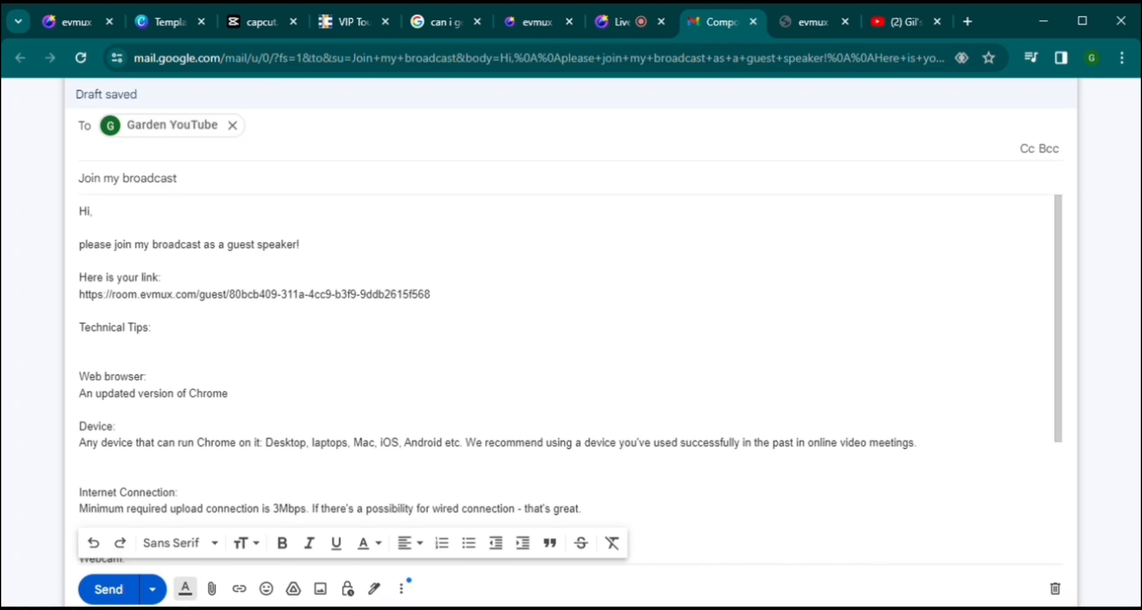
left_click(109, 590)
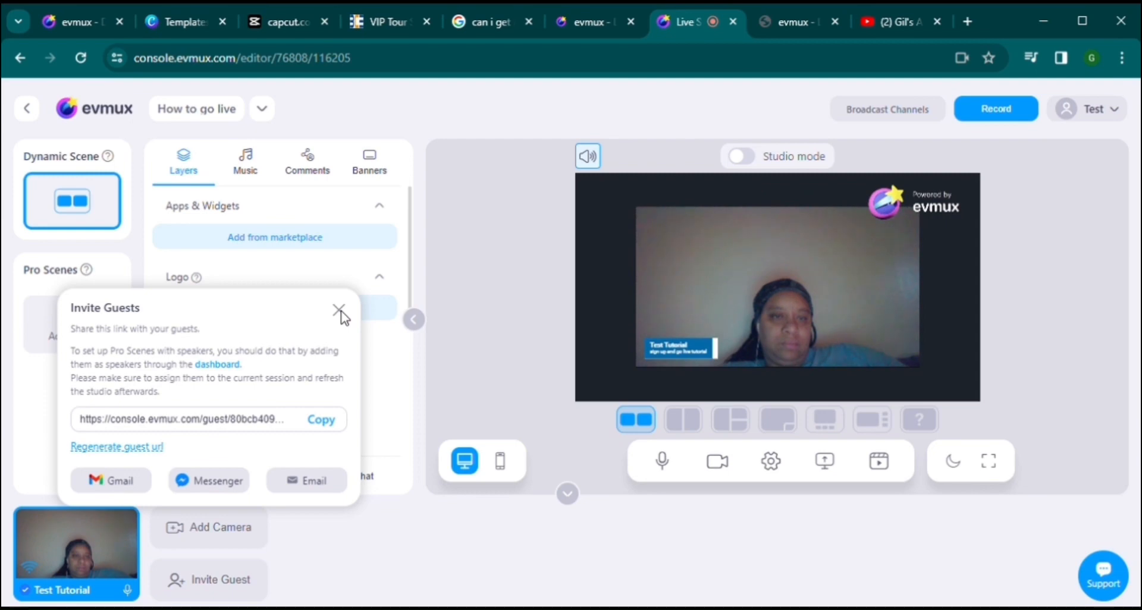
Step: Copy the guest invite link and paste it into a comment in the Comments panel
left_click(333, 424)
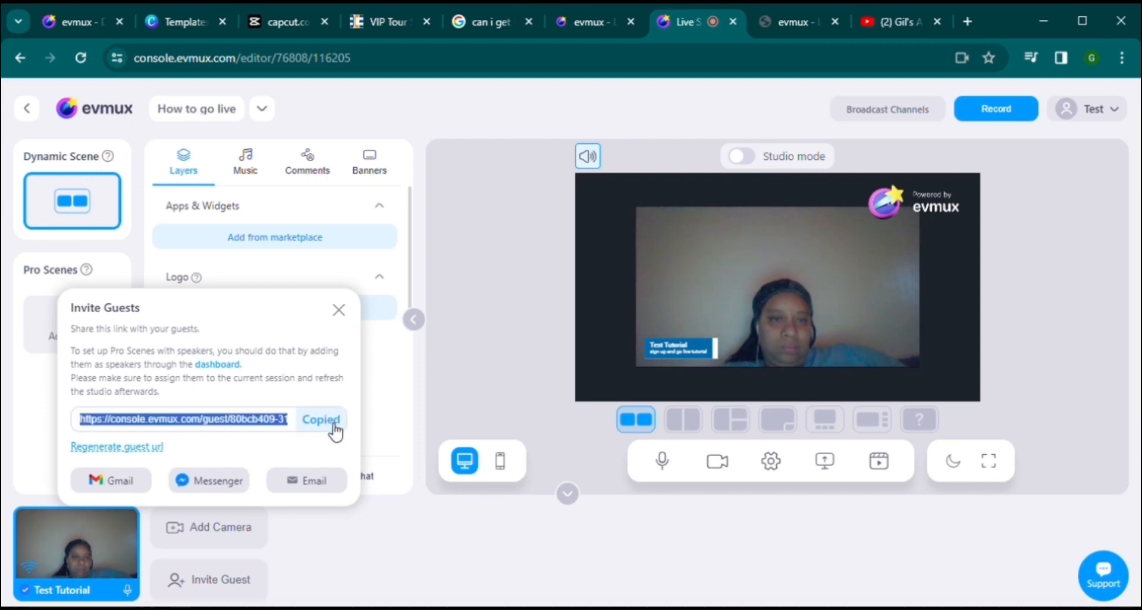
left_click(339, 310)
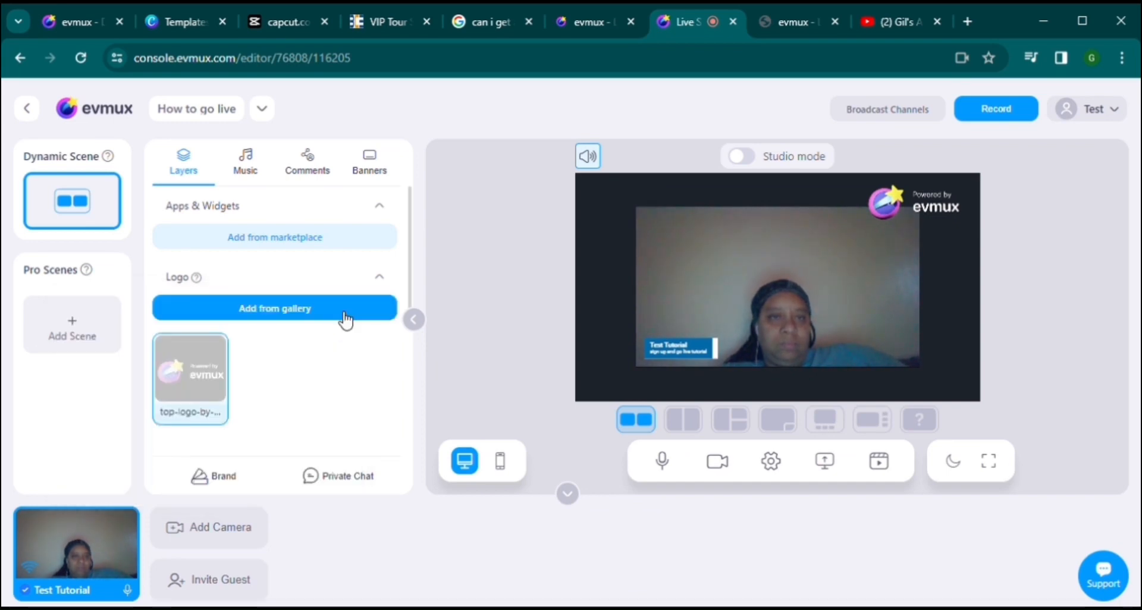
left_click(316, 168)
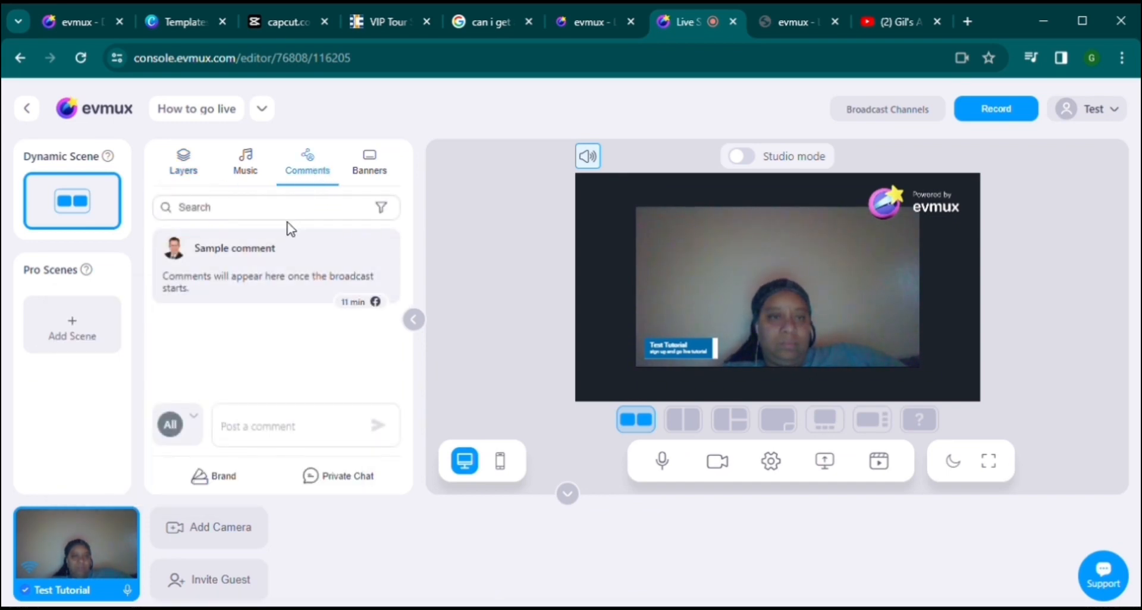
left_click(267, 439)
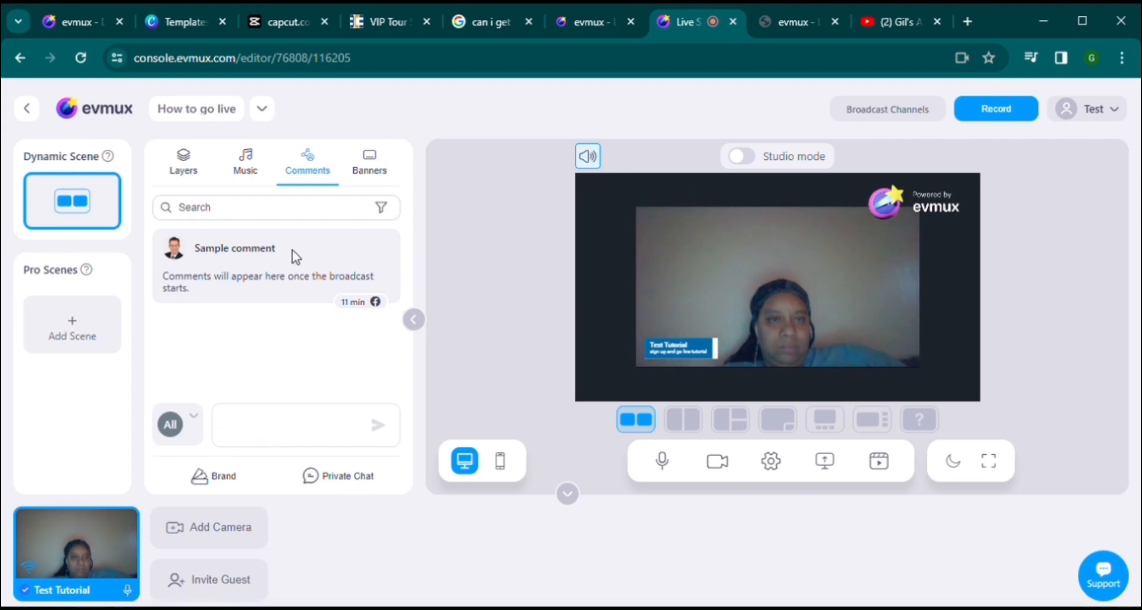
key("ctrl+v")
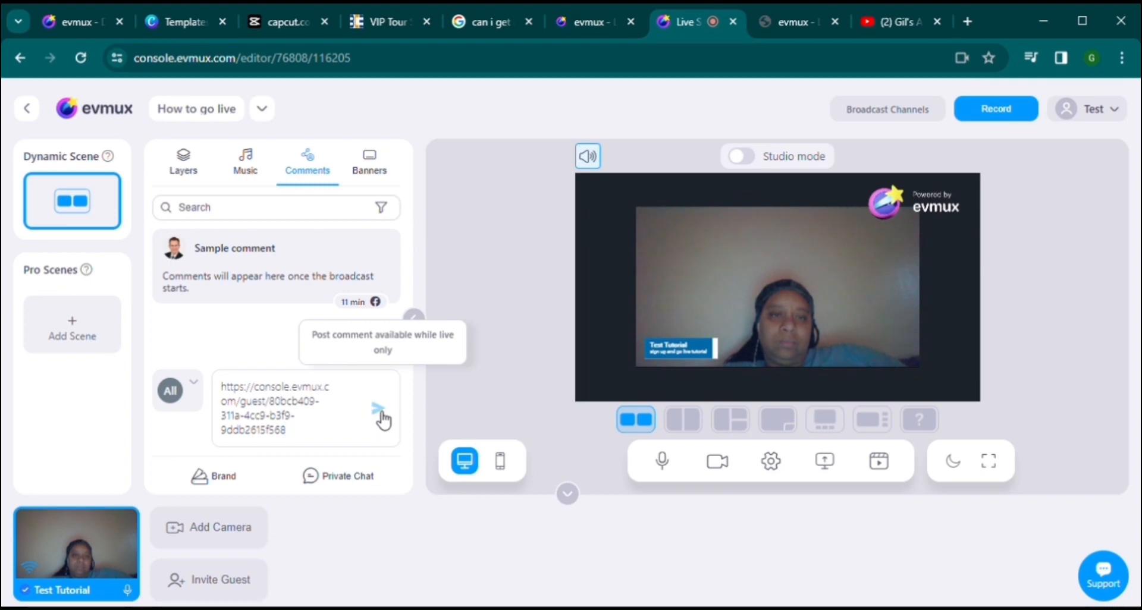
left_click(184, 162)
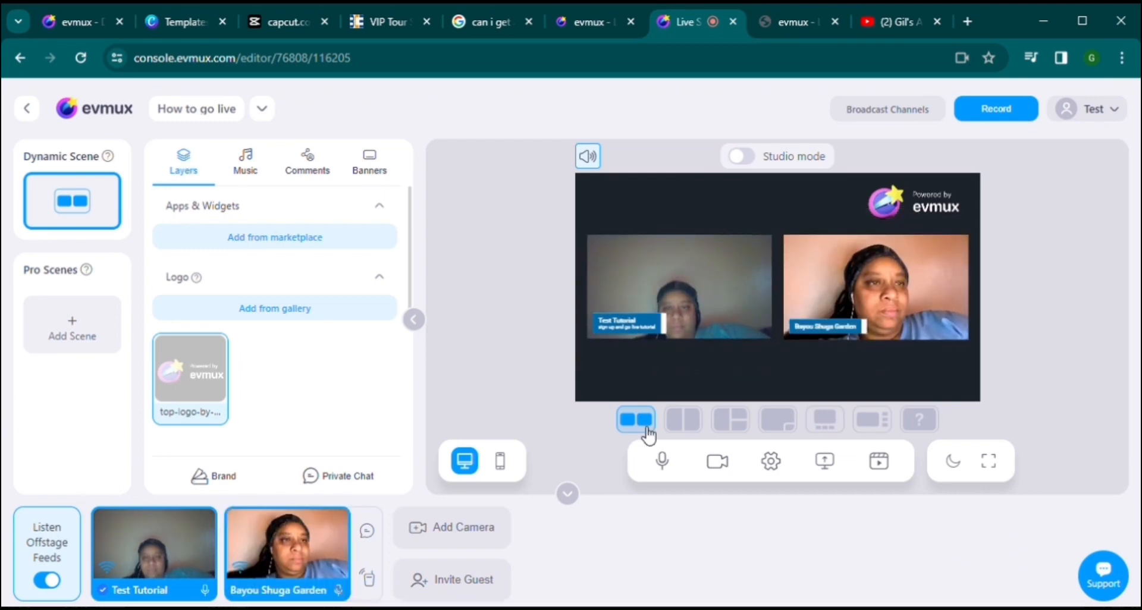
Step: Try each two-camera layout, ending with the guest as a small right inset, then begin screen sharing
left_click(683, 420)
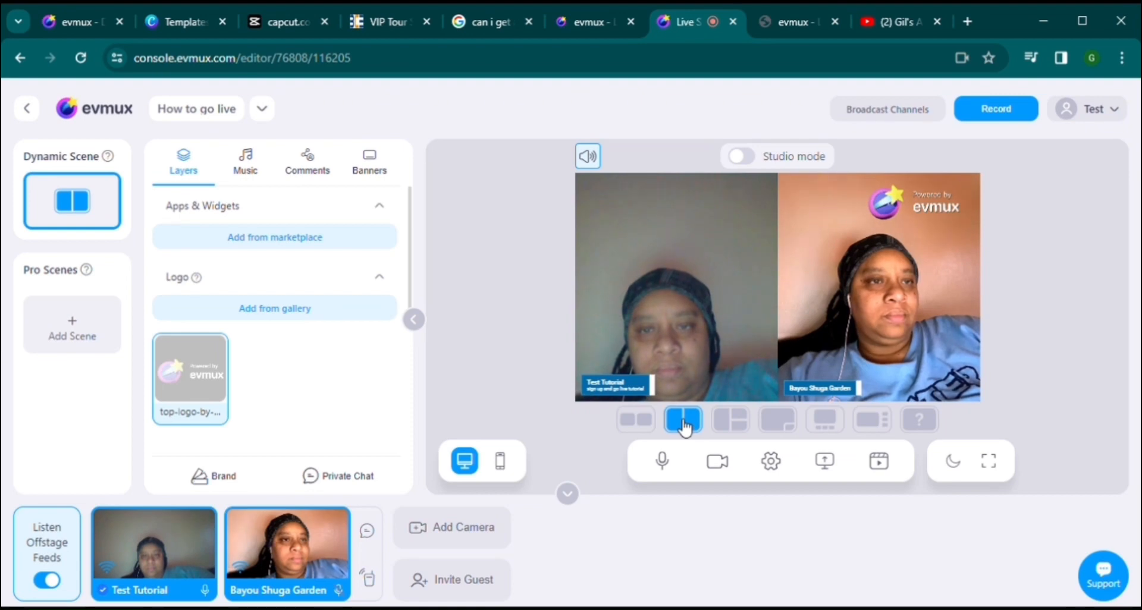
left_click(730, 420)
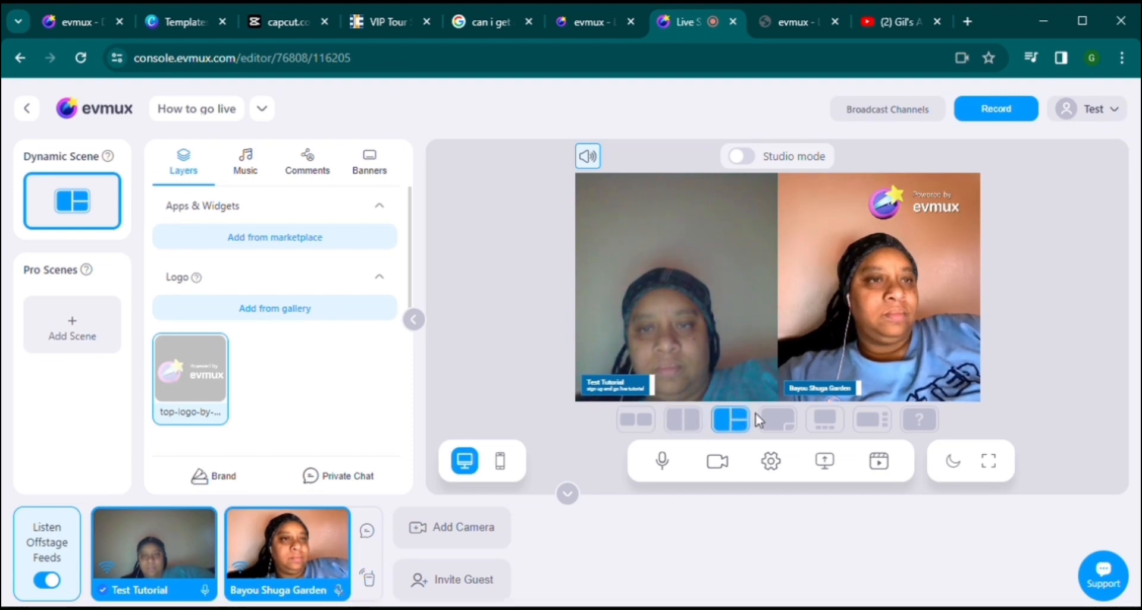
left_click(783, 421)
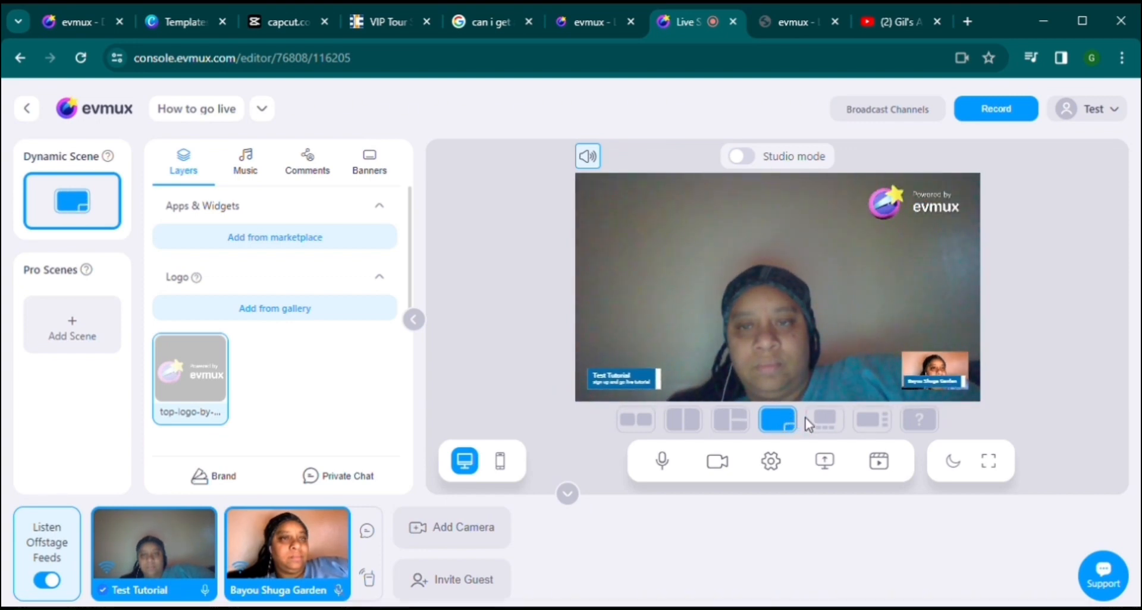
left_click(824, 422)
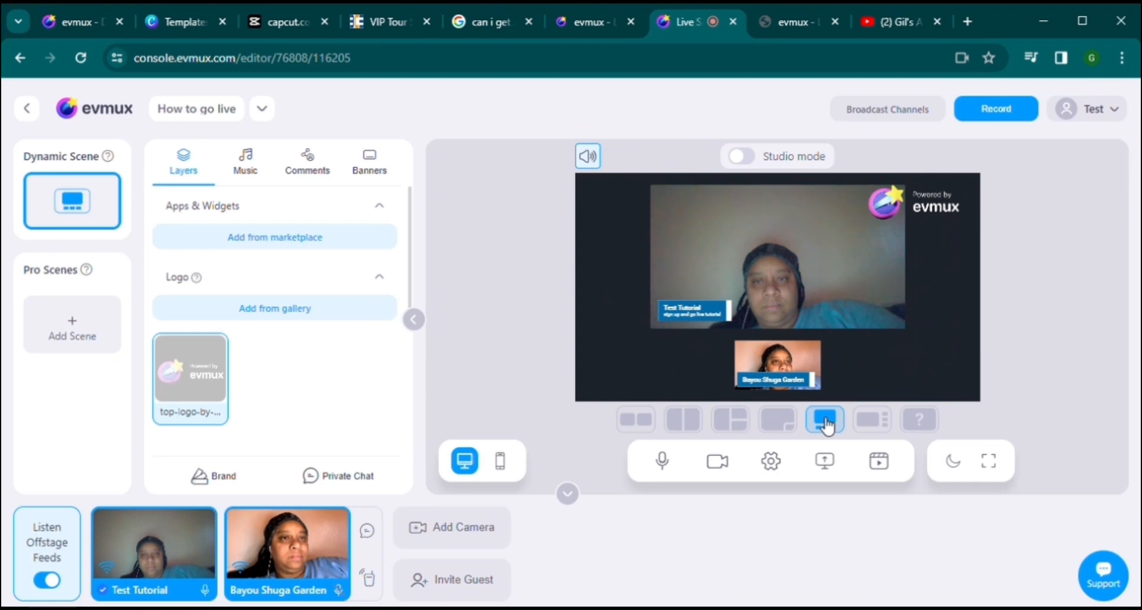
left_click(873, 421)
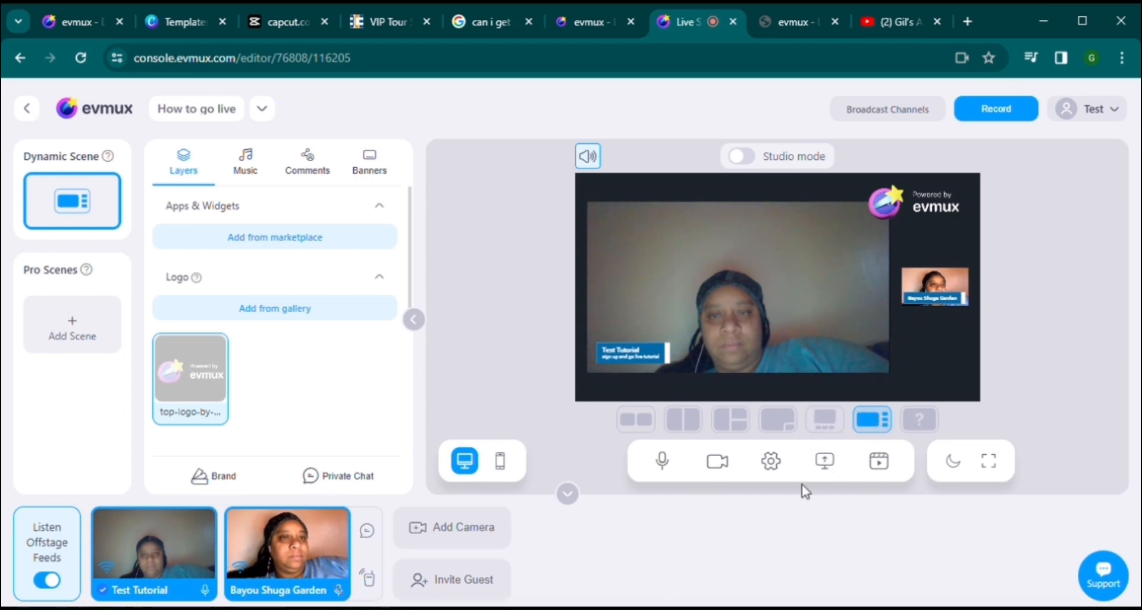
left_click(830, 469)
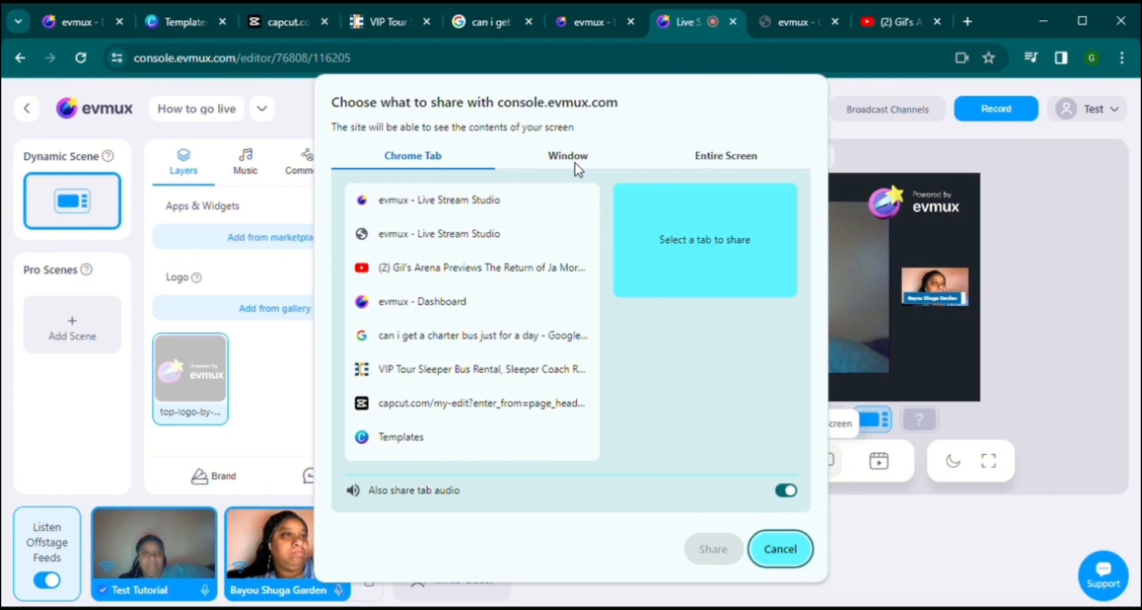
Step: Share the Entire Screen into the studio scene
left_click(710, 158)
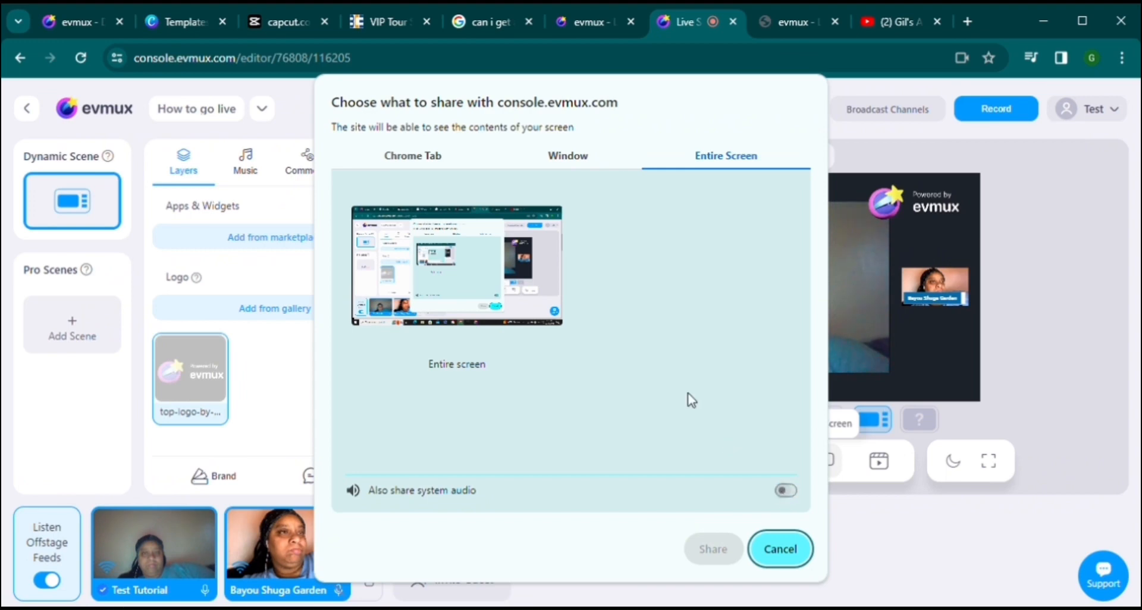
left_click(539, 281)
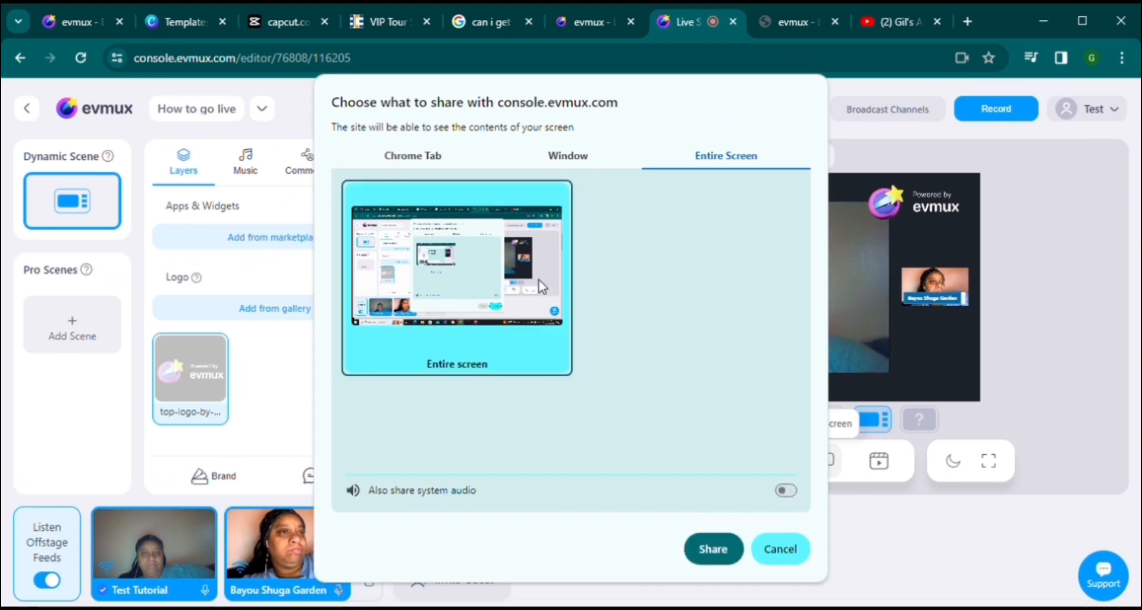
left_click(707, 549)
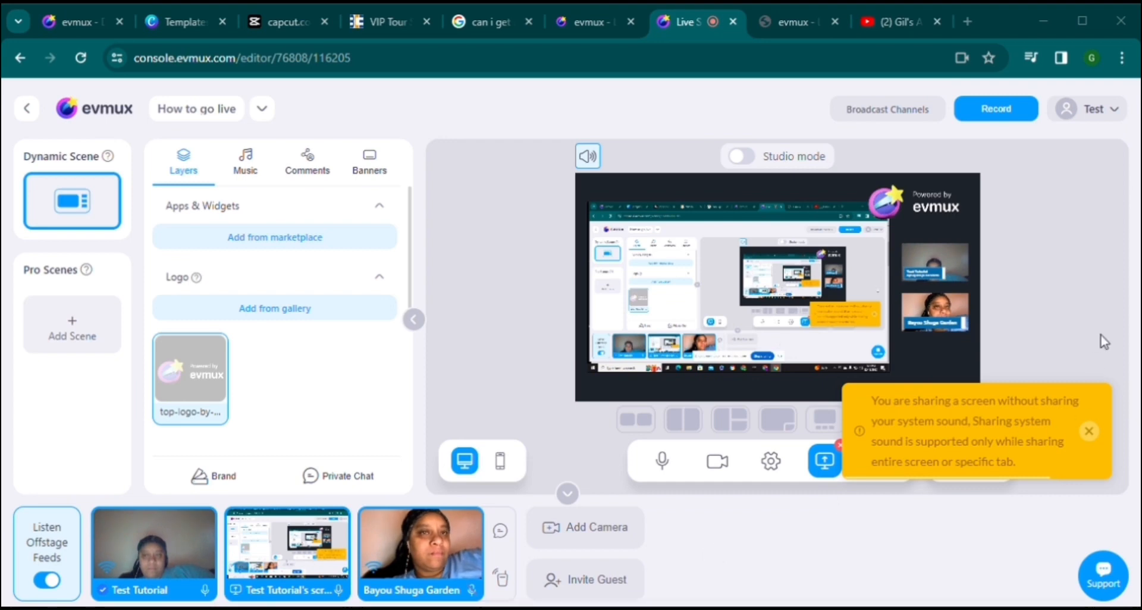
Step: Dismiss the sound warning and cycle layouts, settling on the screen large with cameras stacked right
left_click(1087, 429)
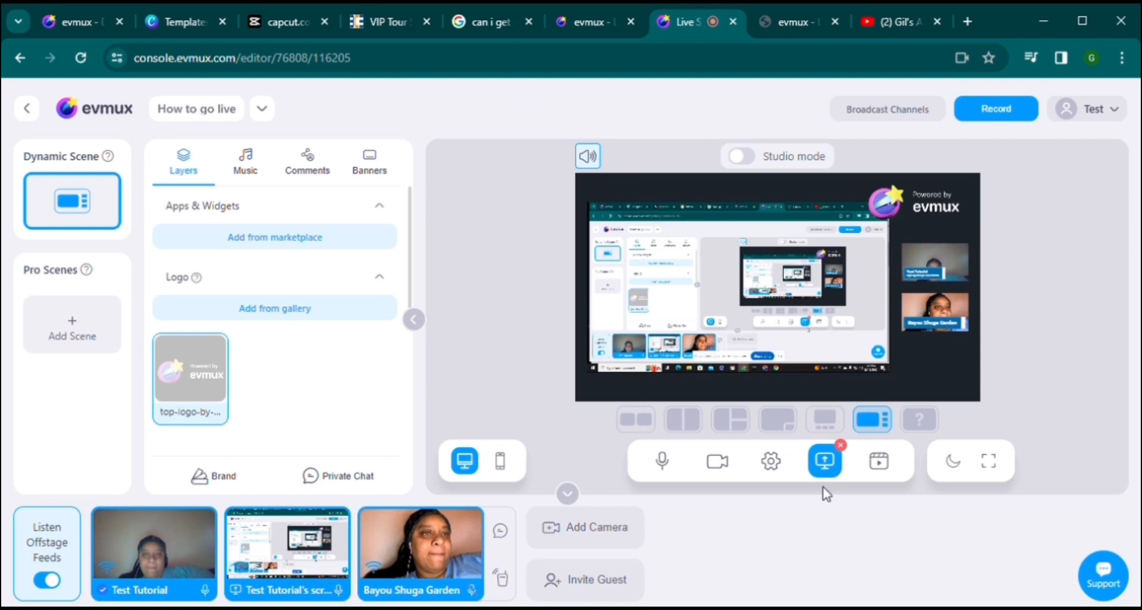
left_click(724, 424)
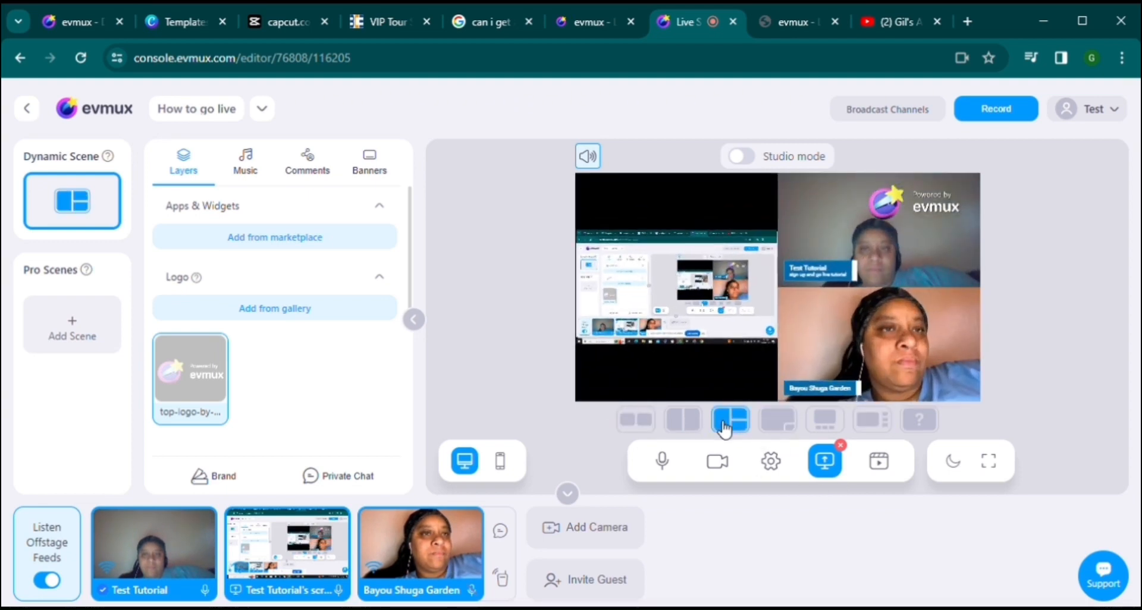
left_click(692, 427)
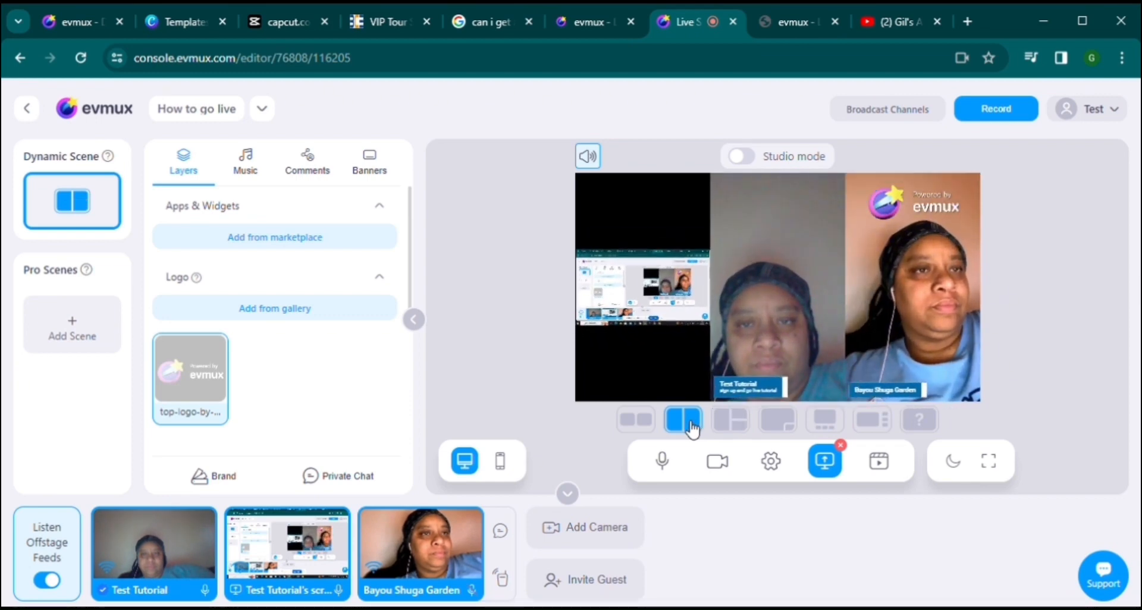
left_click(652, 433)
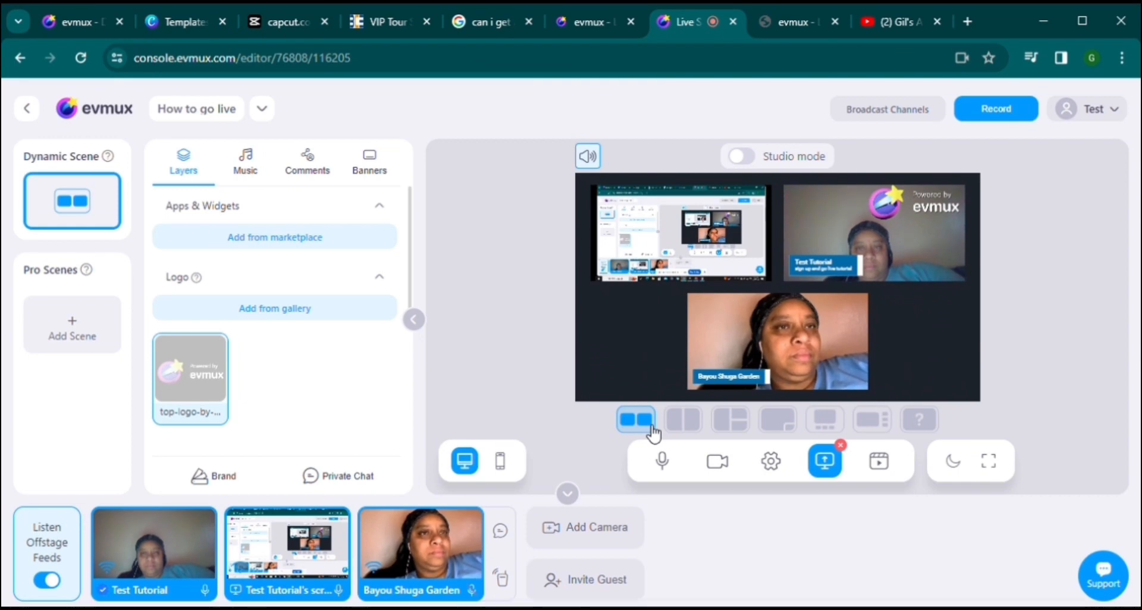
left_click(682, 423)
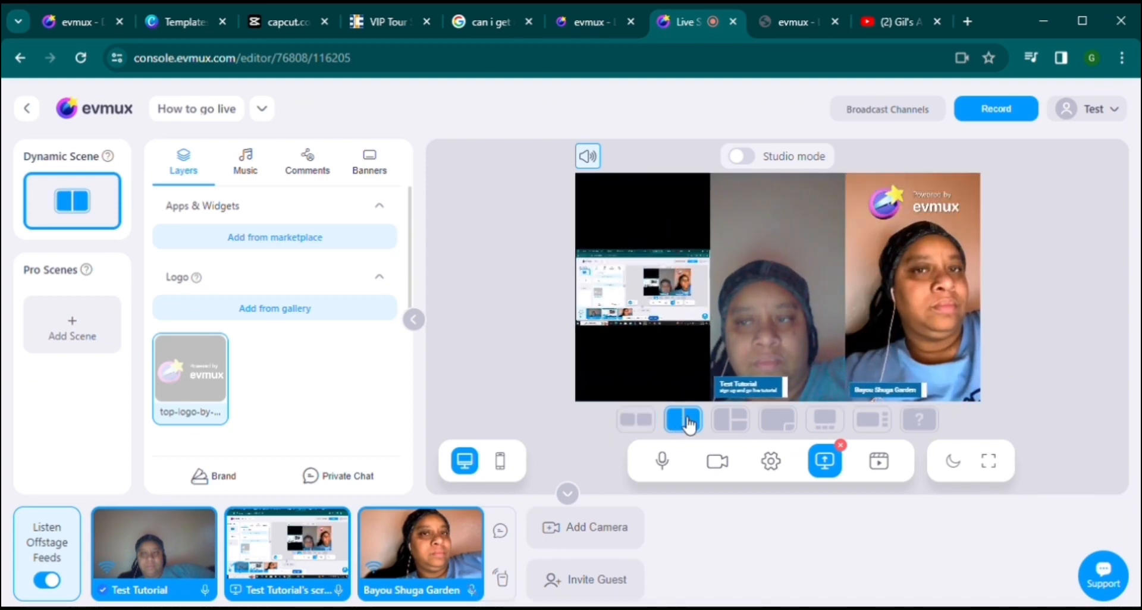
left_click(743, 430)
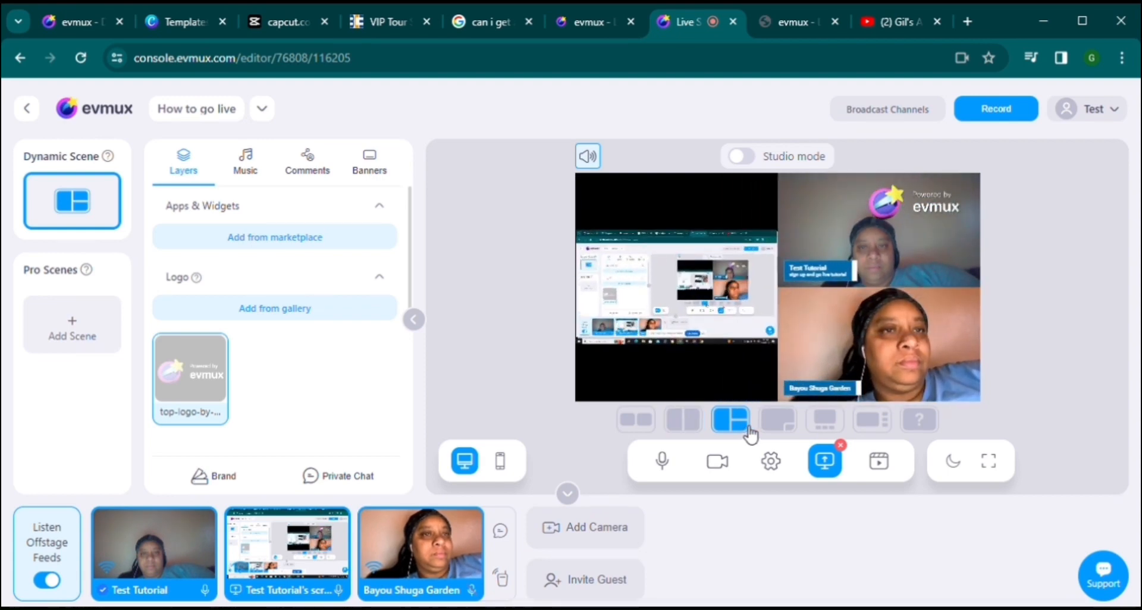
left_click(791, 425)
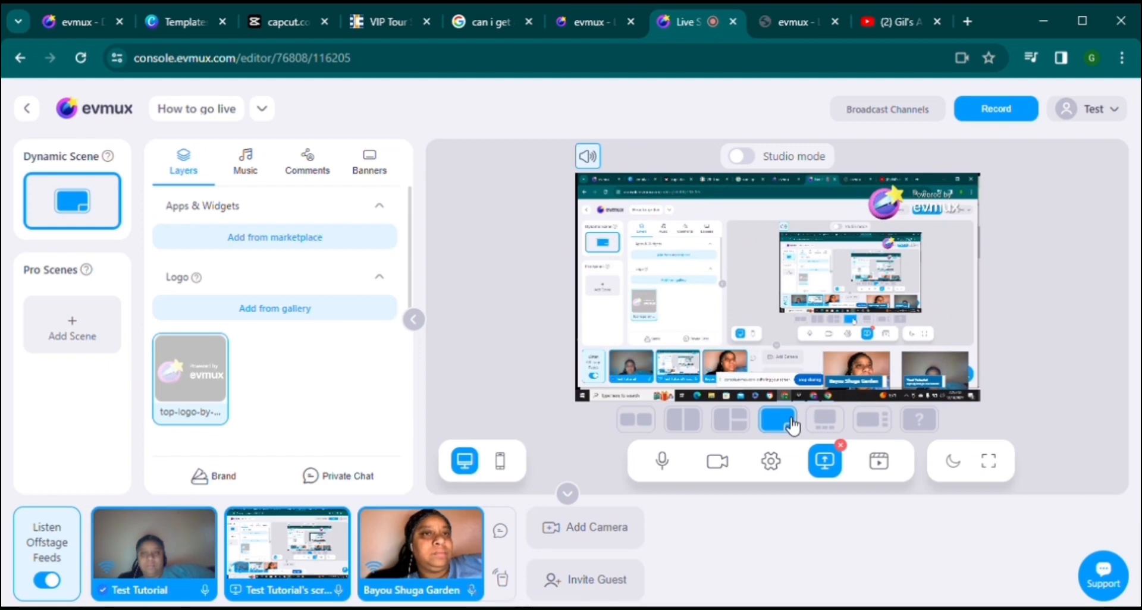
left_click(825, 421)
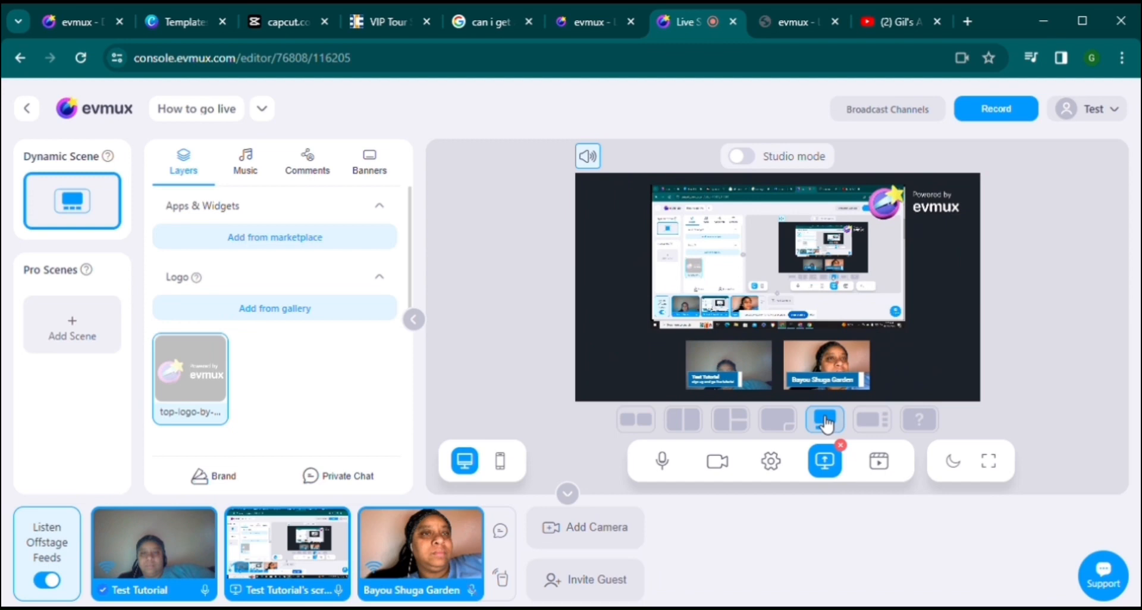
left_click(871, 421)
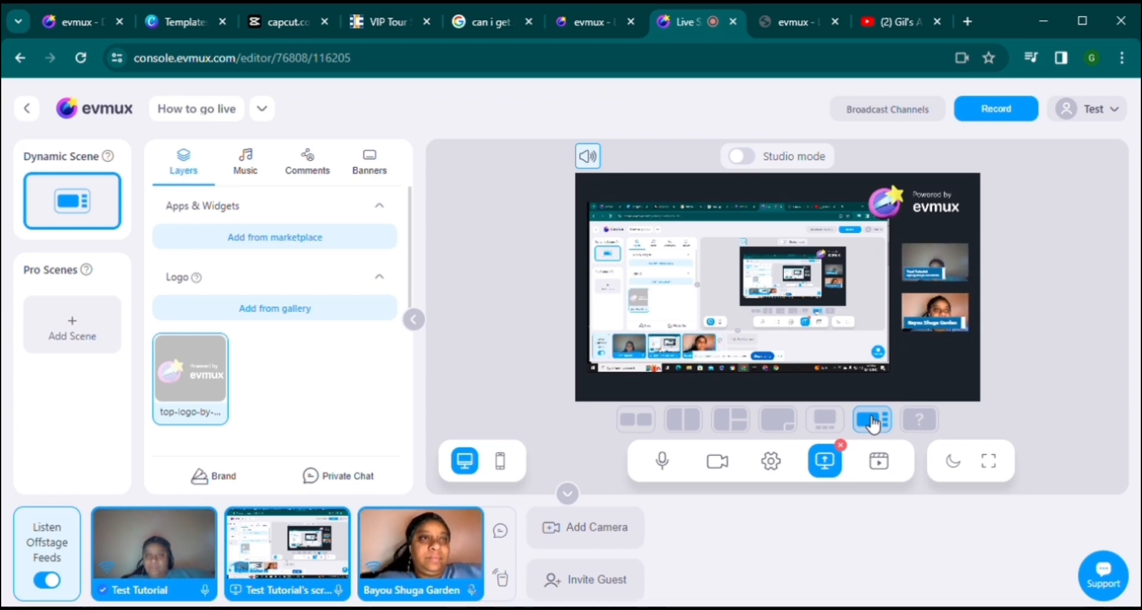
Step: Spotlight the first camera, second camera and shared screen in turn, cancelling each spotlight
left_click(935, 274)
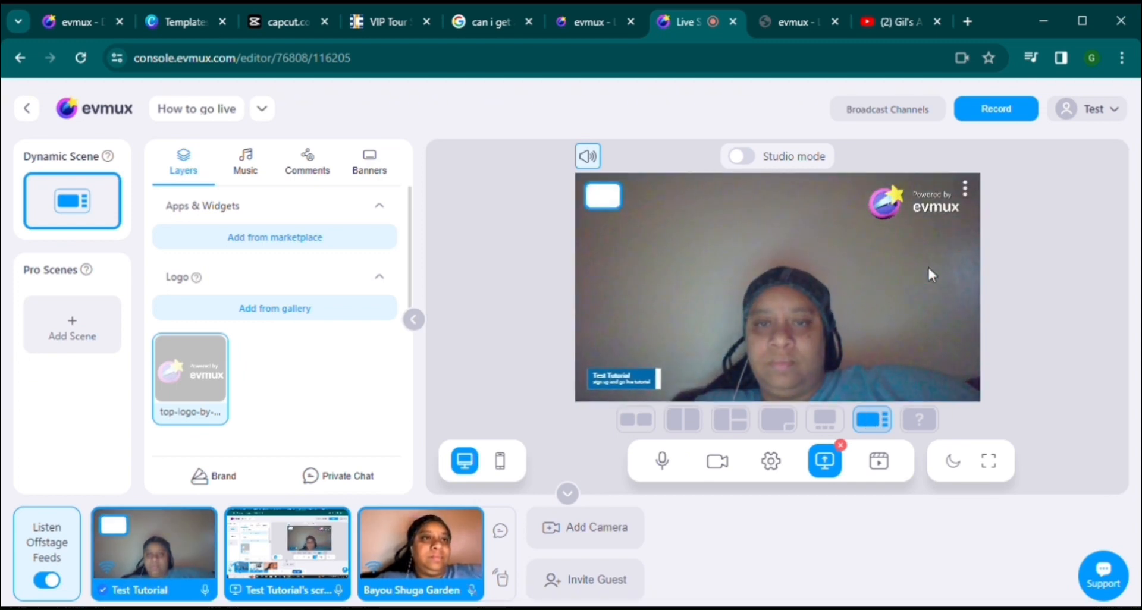
left_click(603, 196)
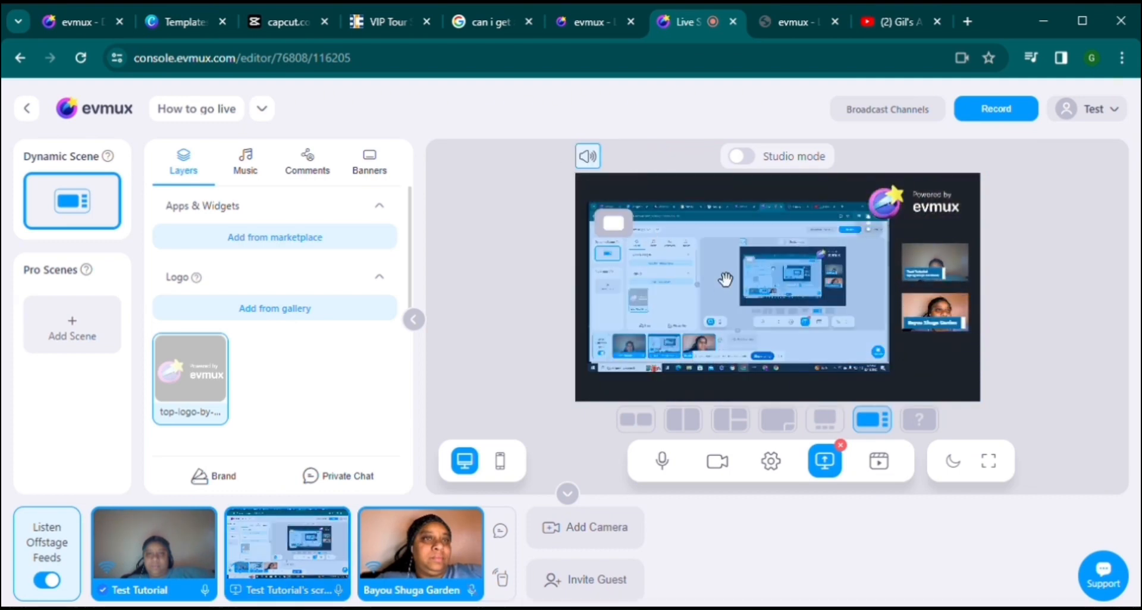
mouse_move(952, 315)
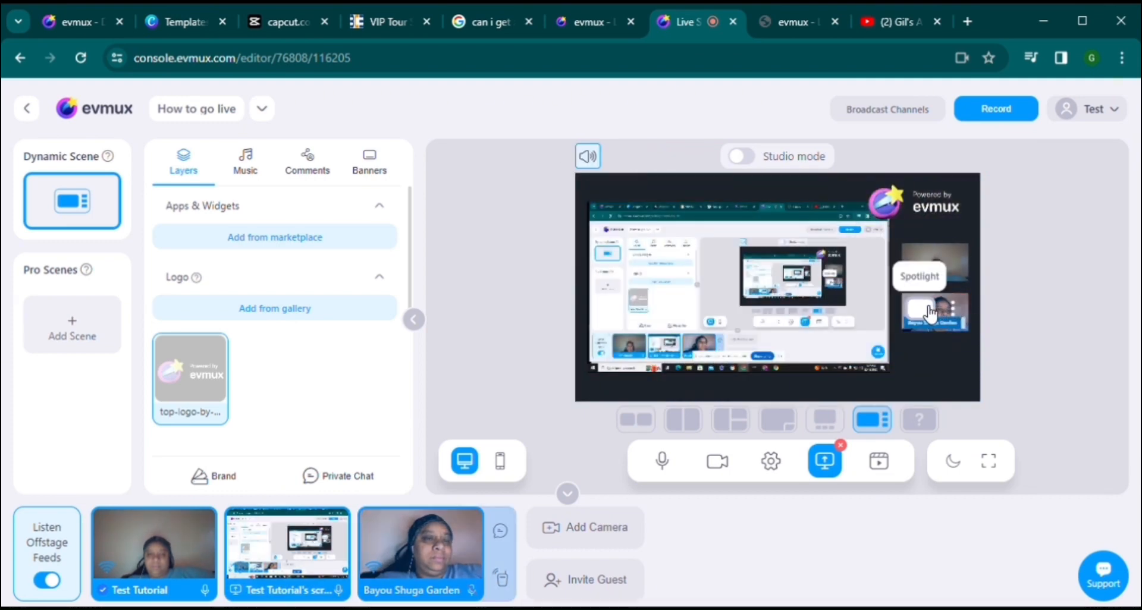
left_click(928, 309)
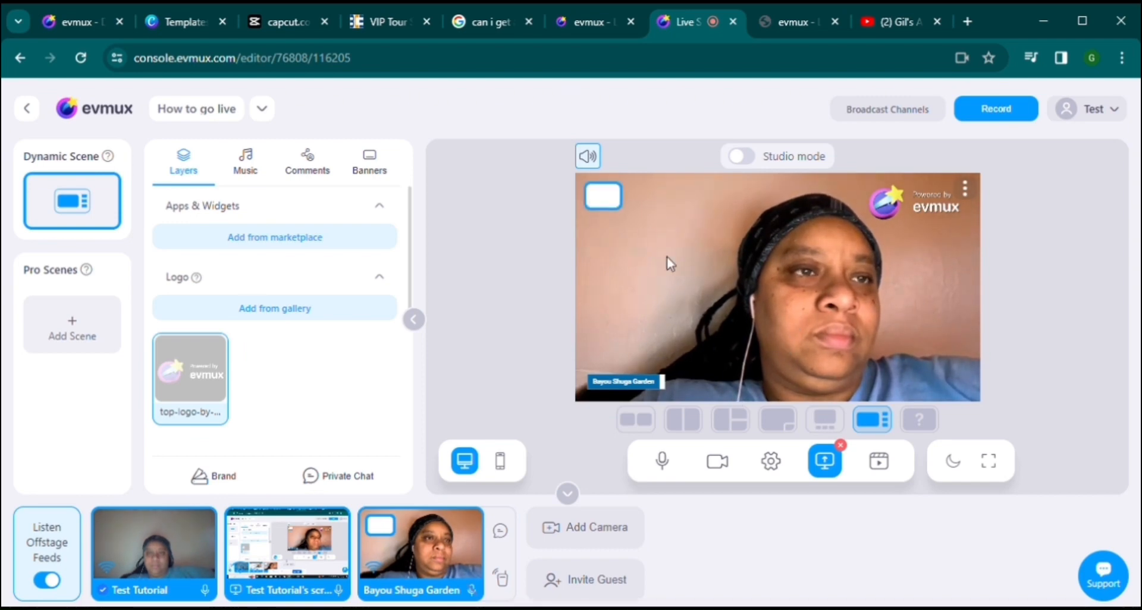
left_click(604, 200)
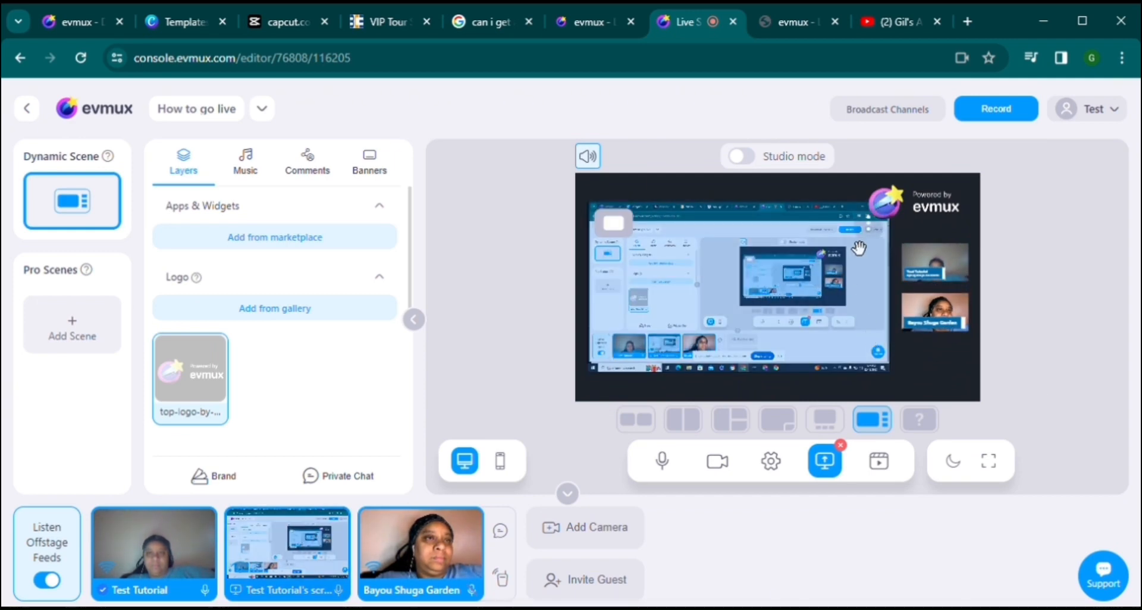
left_click(629, 229)
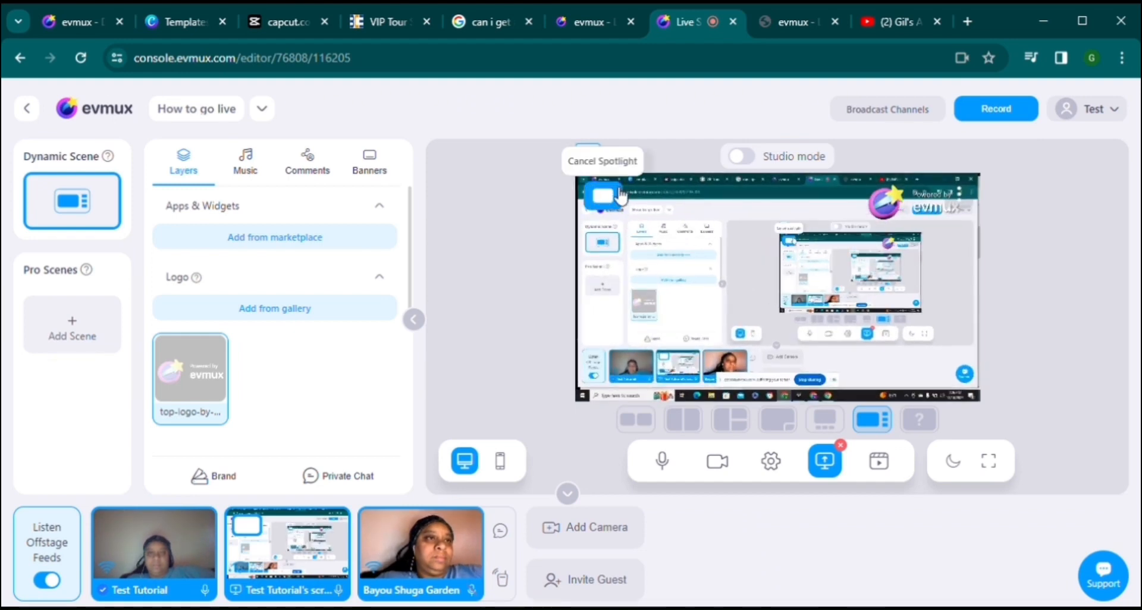
left_click(620, 199)
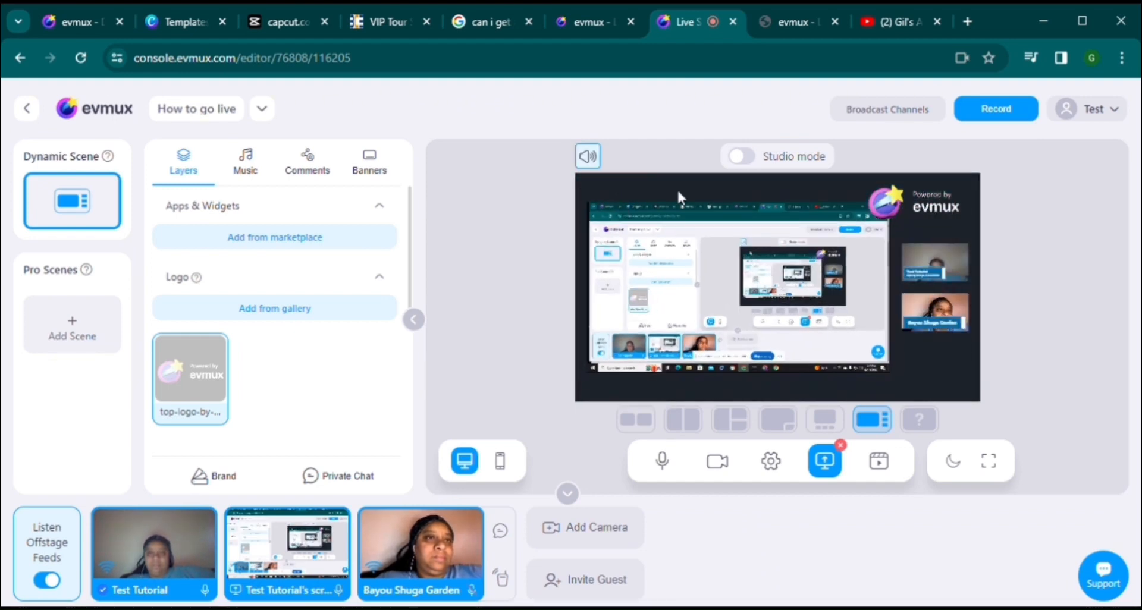
Step: Check the screen share and camera layer option menus, then turn on Studio Mode
left_click(869, 224)
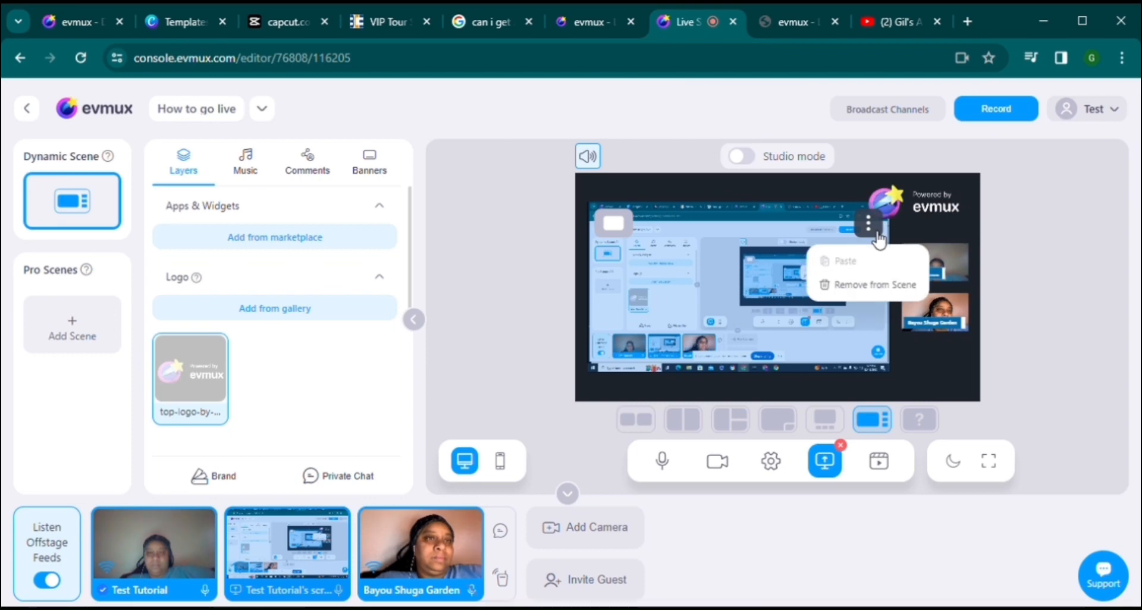
left_click(931, 365)
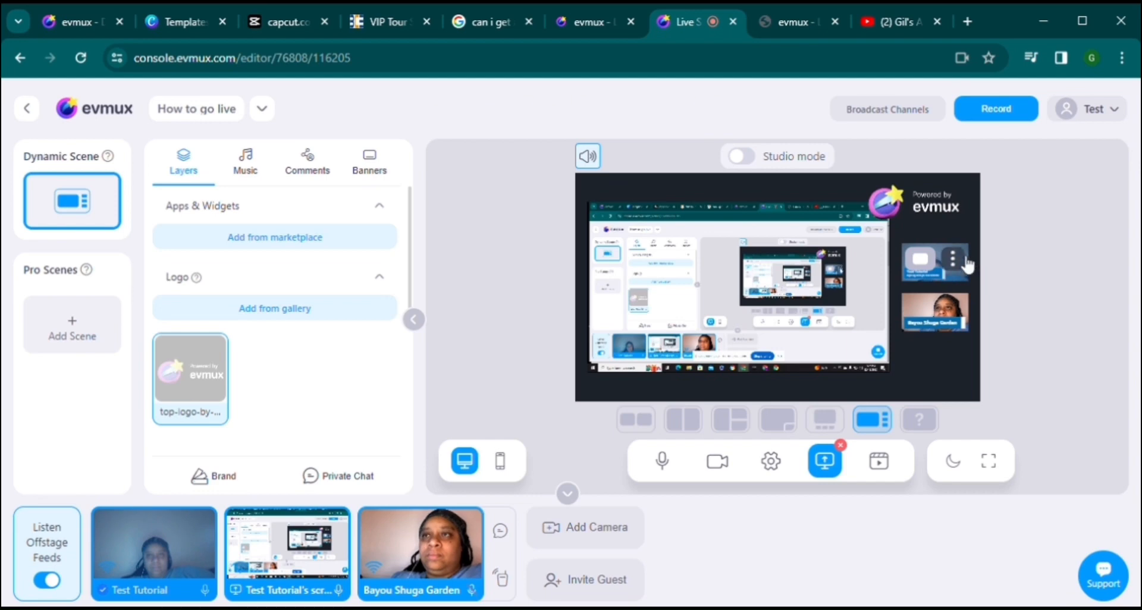
left_click(953, 259)
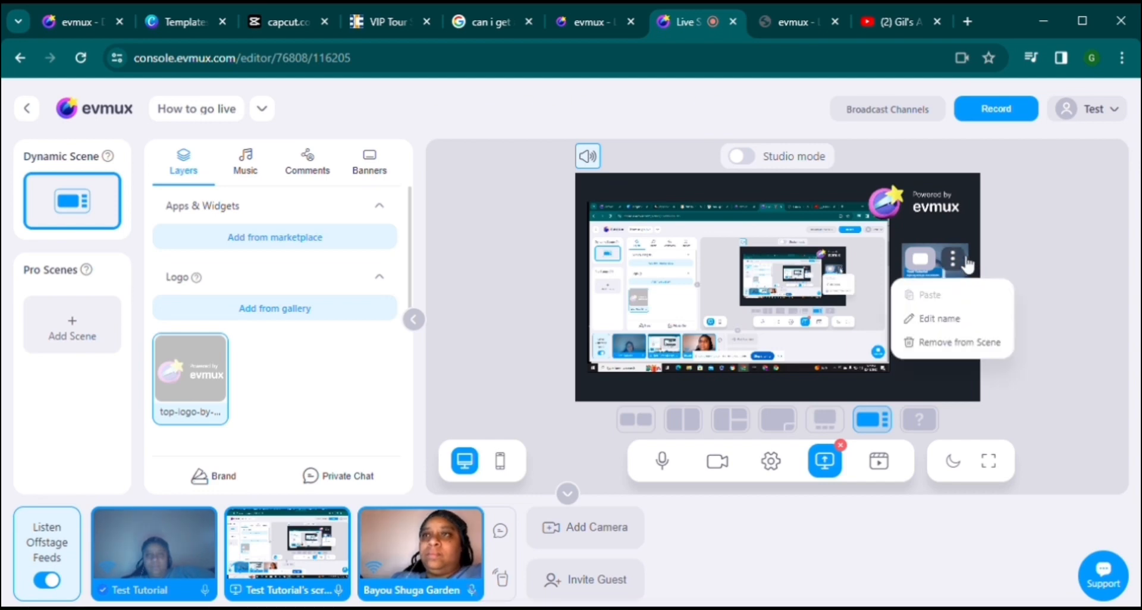
left_click(936, 399)
left_click(953, 309)
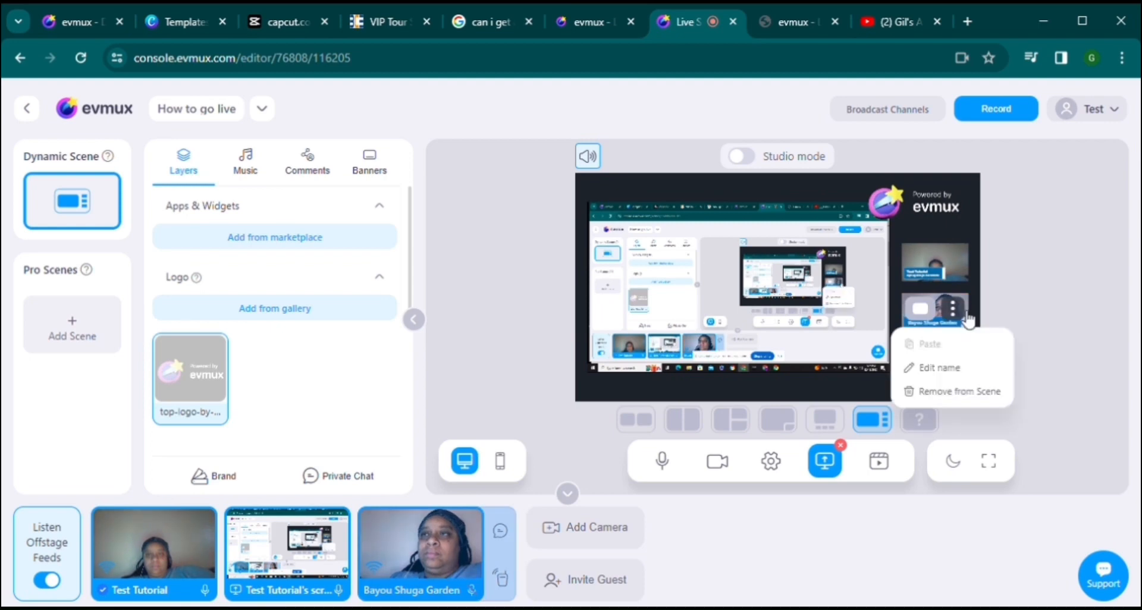
left_click(751, 158)
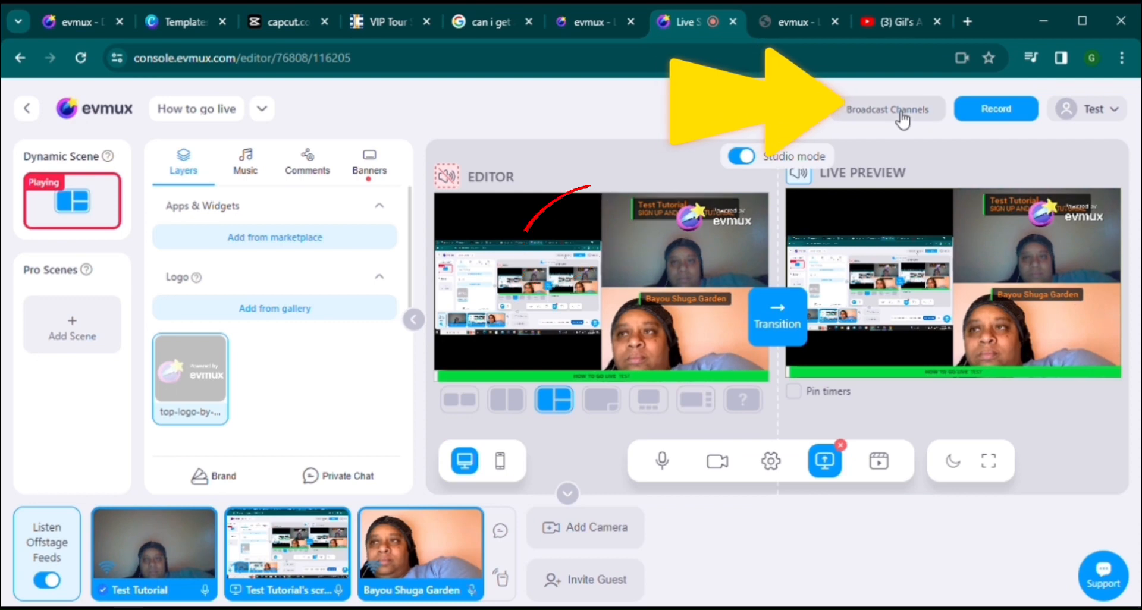
Step: Open Broadcast Channels to see the Available platforms dialog with Facebook Live, YouTube and Twitch
left_click(900, 113)
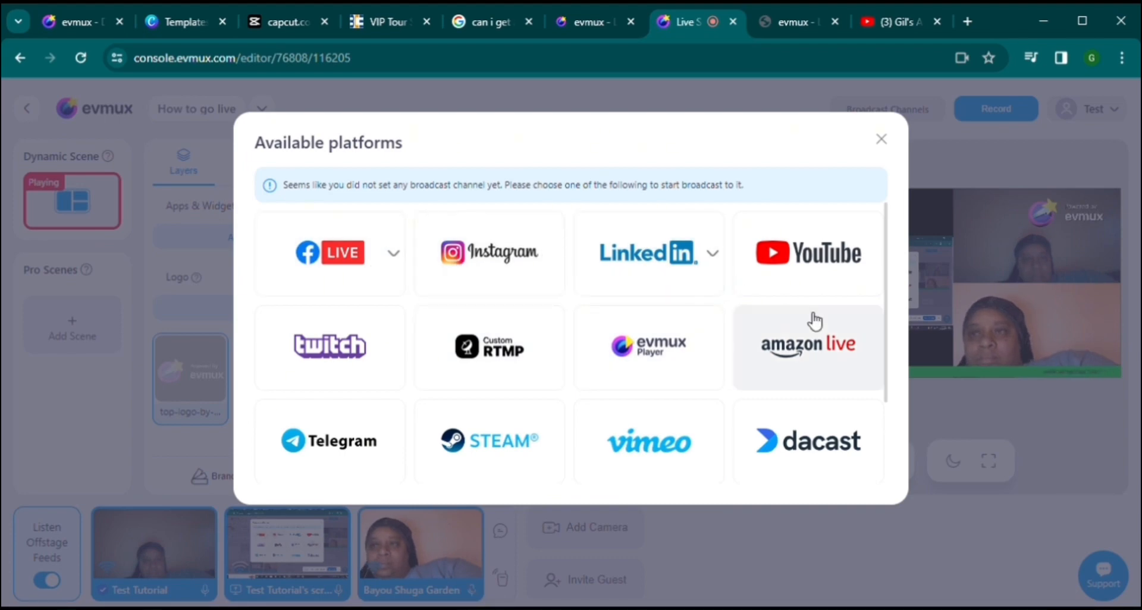
Step: Browse the platform grid, pick YouTube, then close the Available platforms dialog
scroll(815, 321, "down", 2)
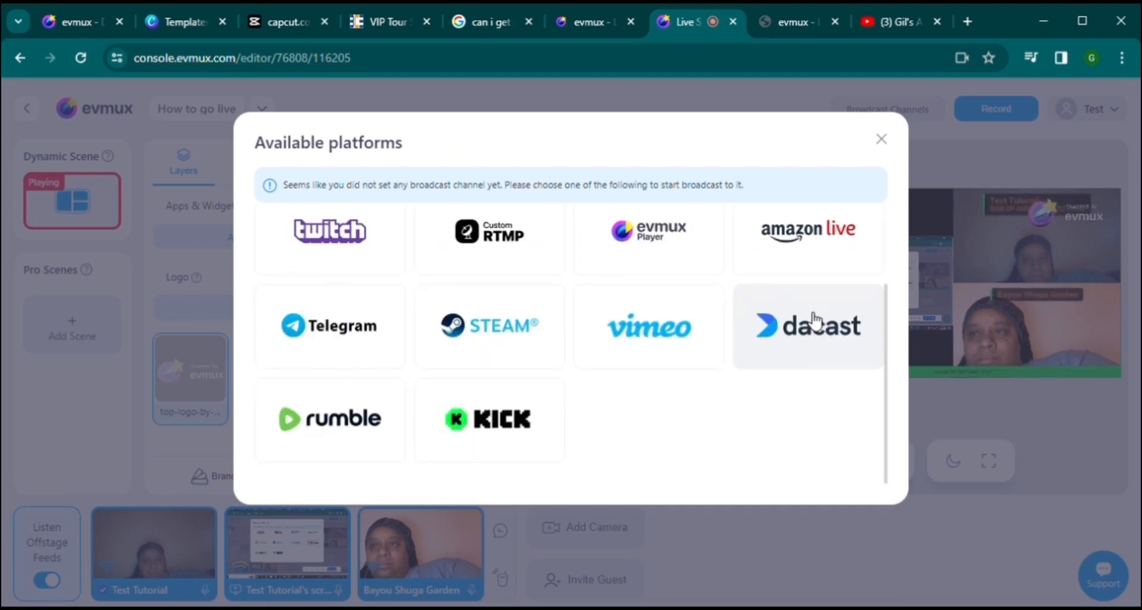
scroll(815, 321, "up", 2)
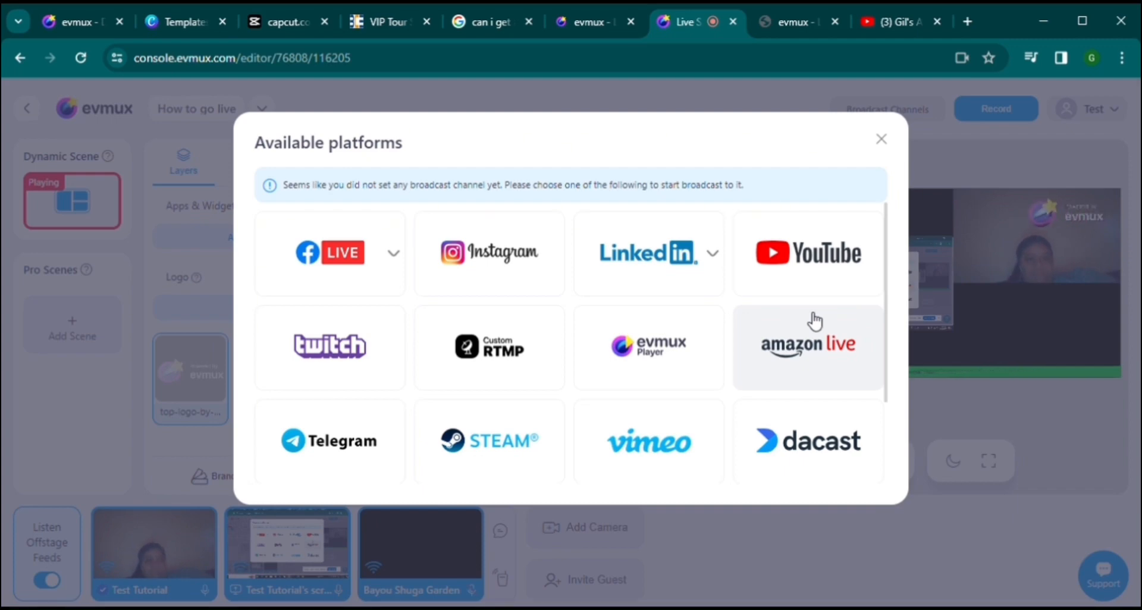
left_click(818, 263)
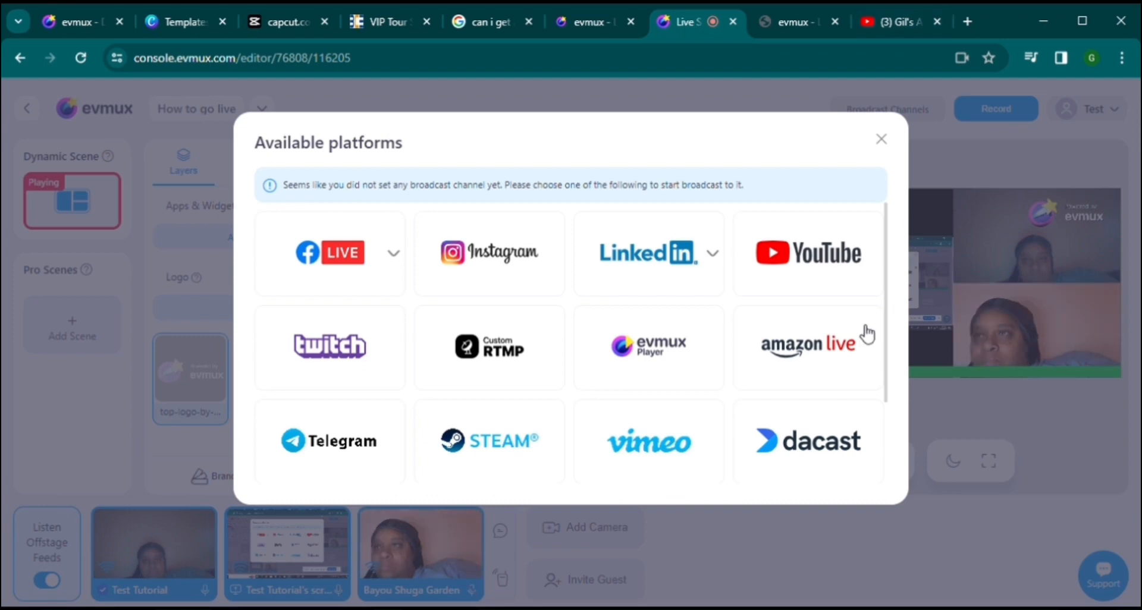
scroll(867, 334, "down", 2)
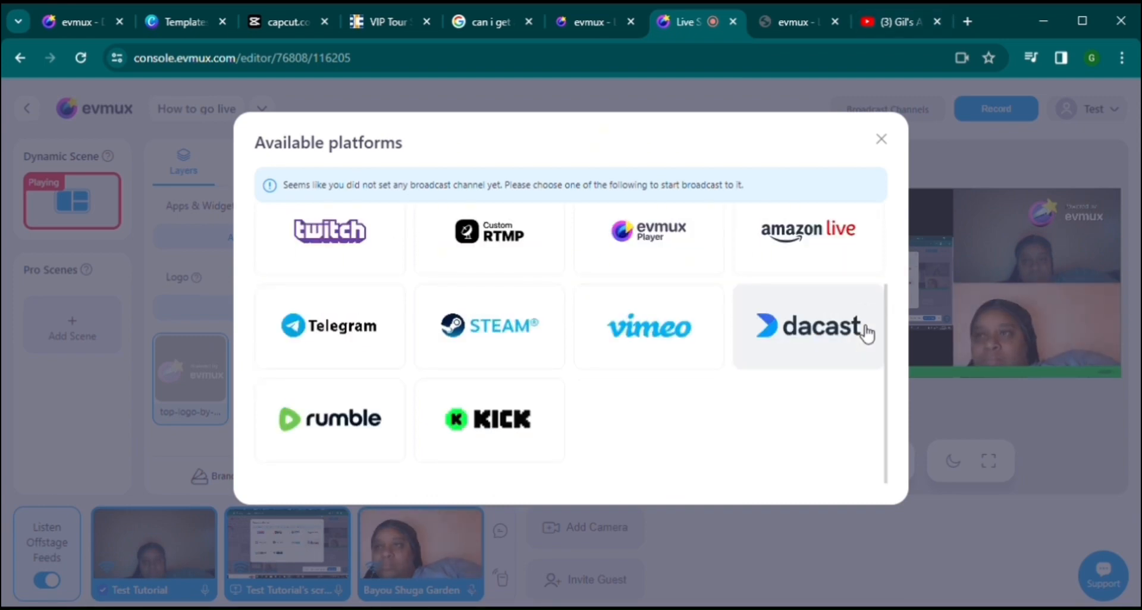
scroll(867, 334, "up", 2)
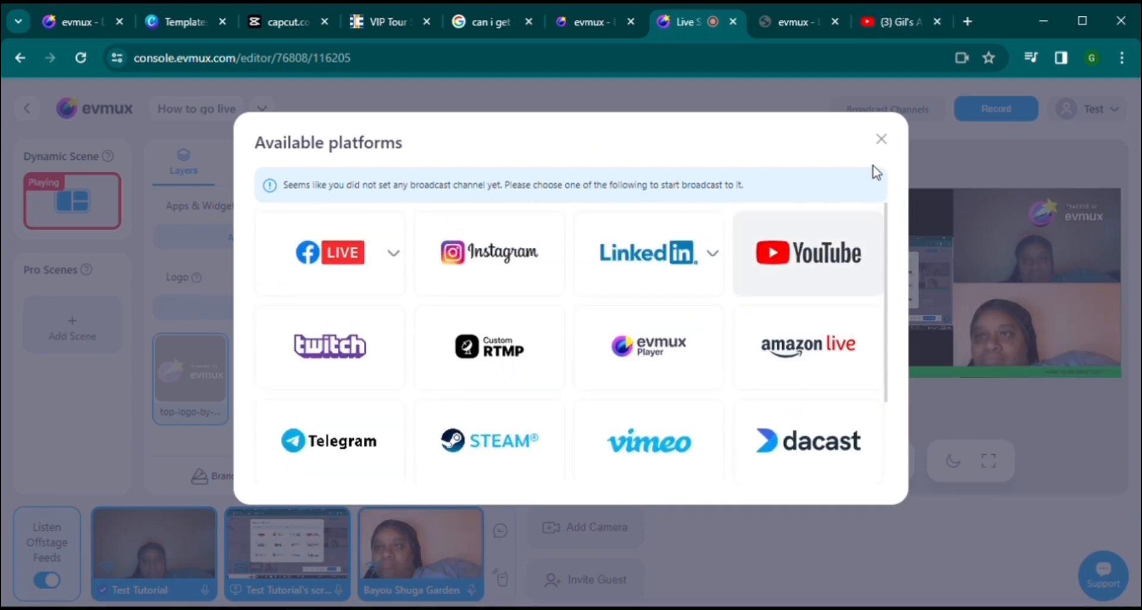
left_click(884, 140)
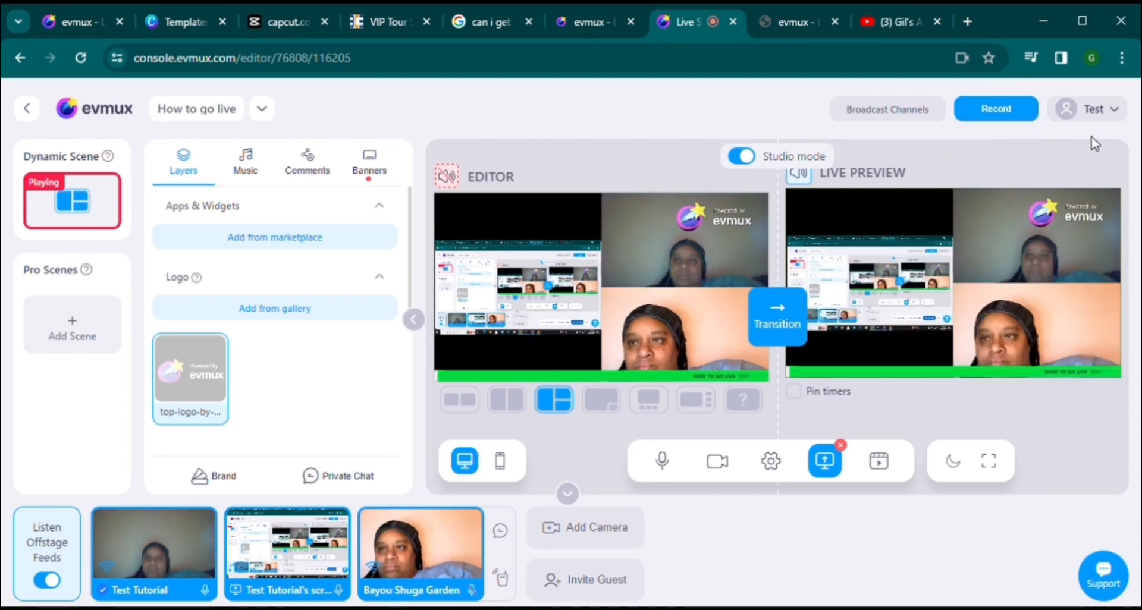
left_click(1124, 113)
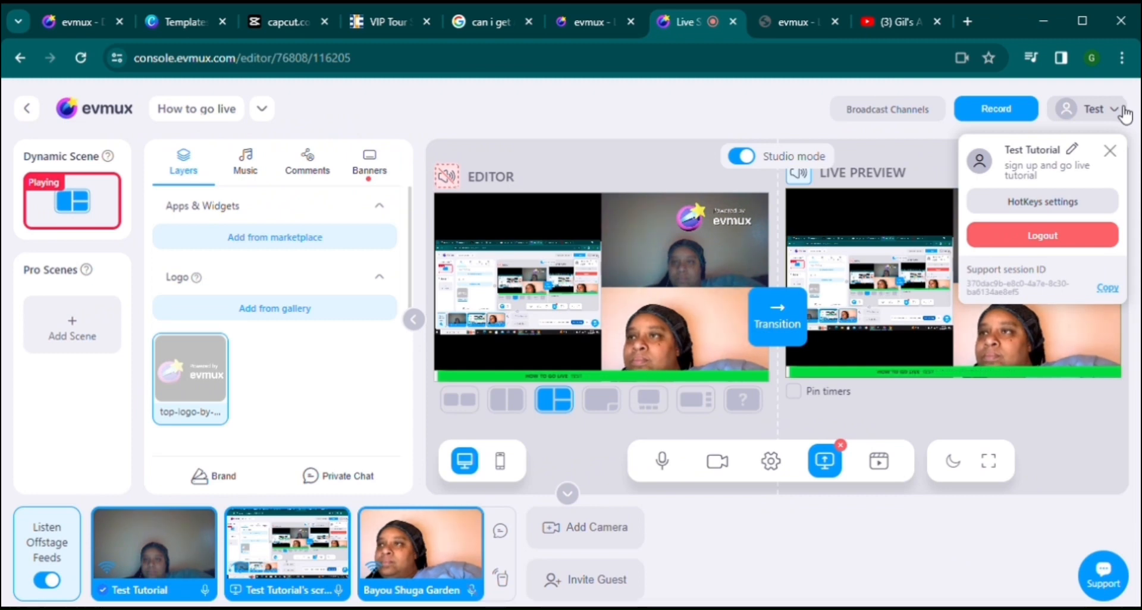
left_click(1124, 113)
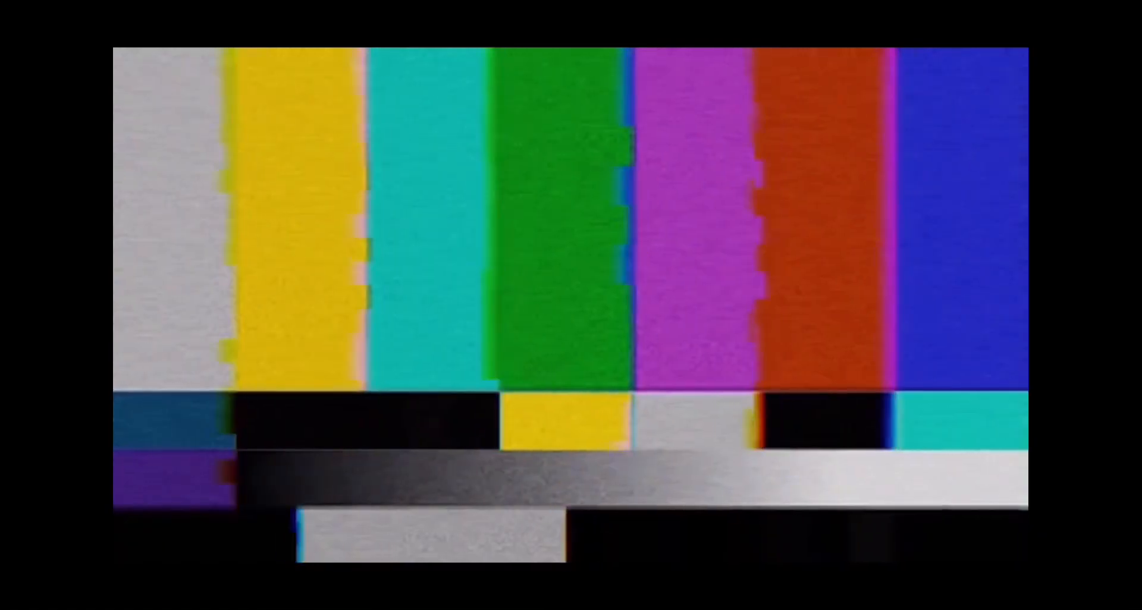